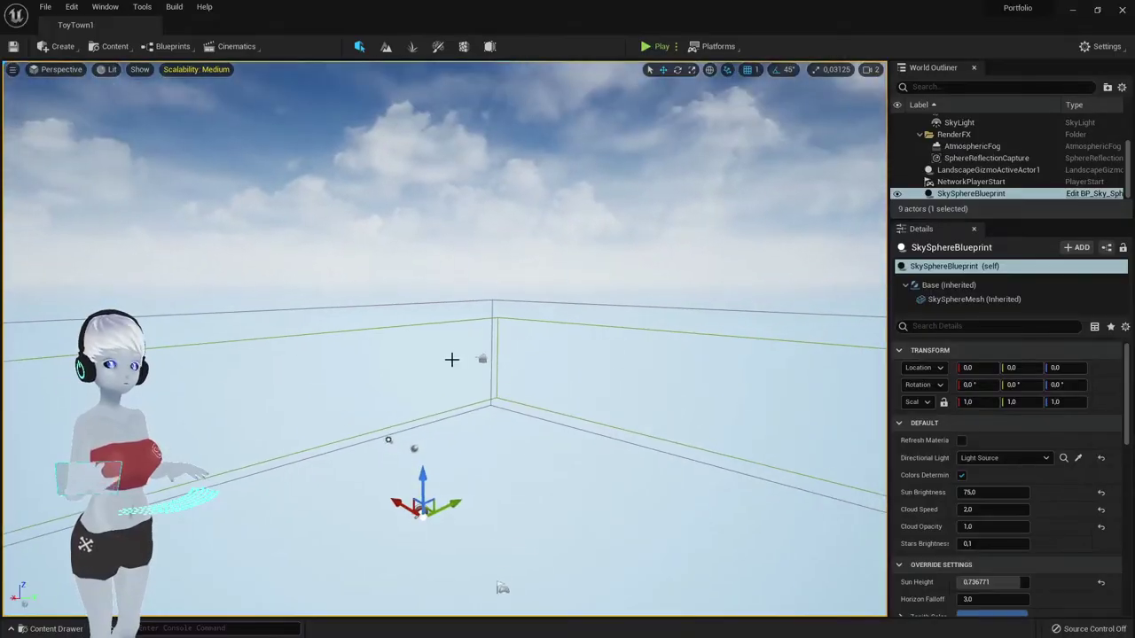
# Look around the empty ToyTown1 sky-sphere level in the viewport
pyautogui.moveTo(451, 359)
pyautogui.mouseDown(button='right')
pyautogui.moveTo(372, 341)
pyautogui.moveTo(574, 294)
pyautogui.mouseUp(button='right')
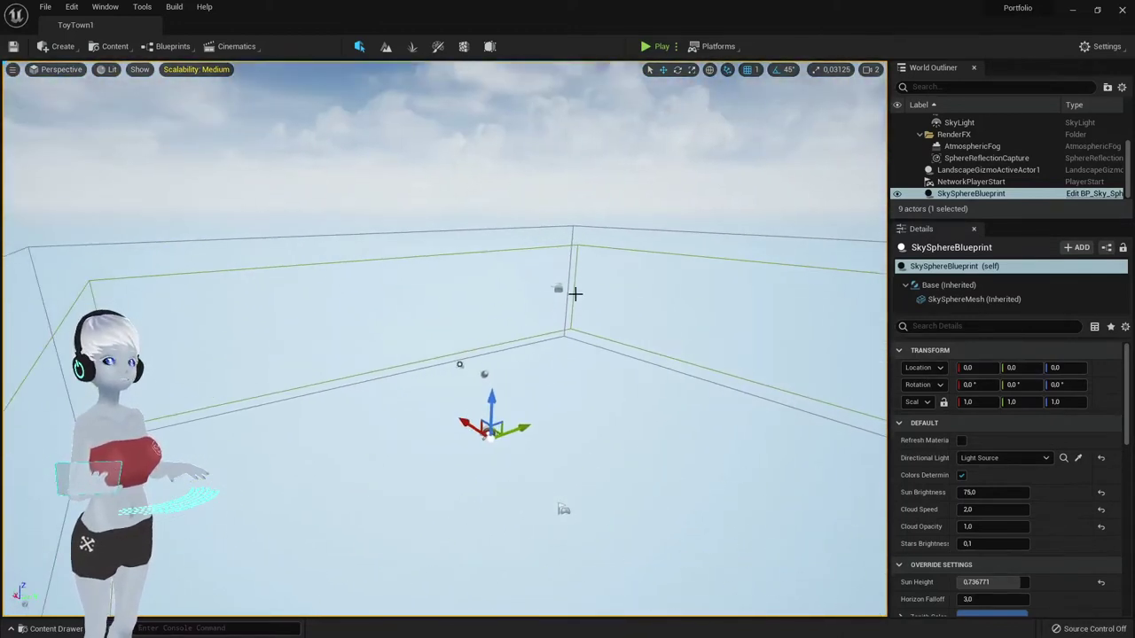
pyautogui.moveTo(587, 335)
pyautogui.mouseDown(button='right')
pyautogui.moveTo(534, 441)
pyautogui.moveTo(360, 424)
pyautogui.mouseUp(button='right')
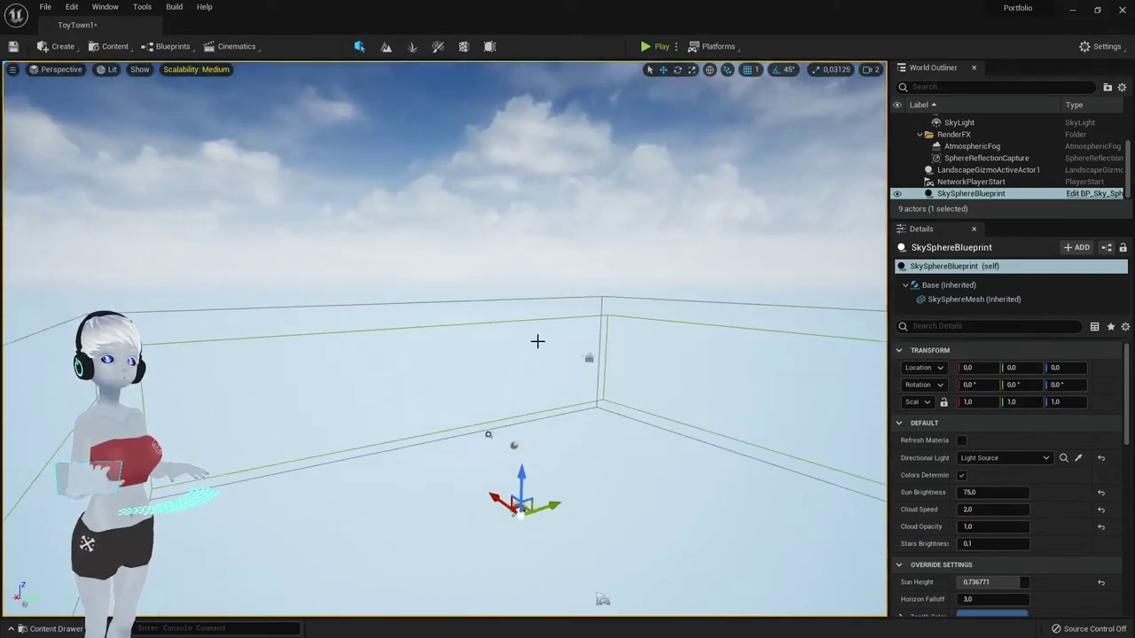
pyautogui.moveTo(538, 340); pyautogui.dragTo(571, 335, button='right')
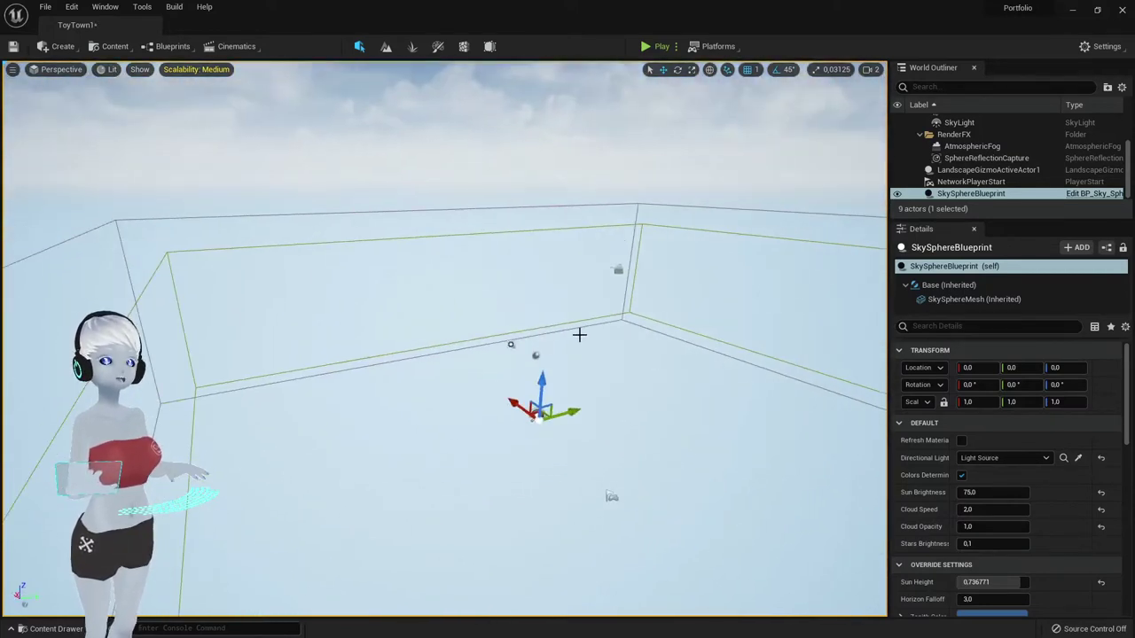
pyautogui.moveTo(329, 257); pyautogui.dragTo(338, 278, button='right')
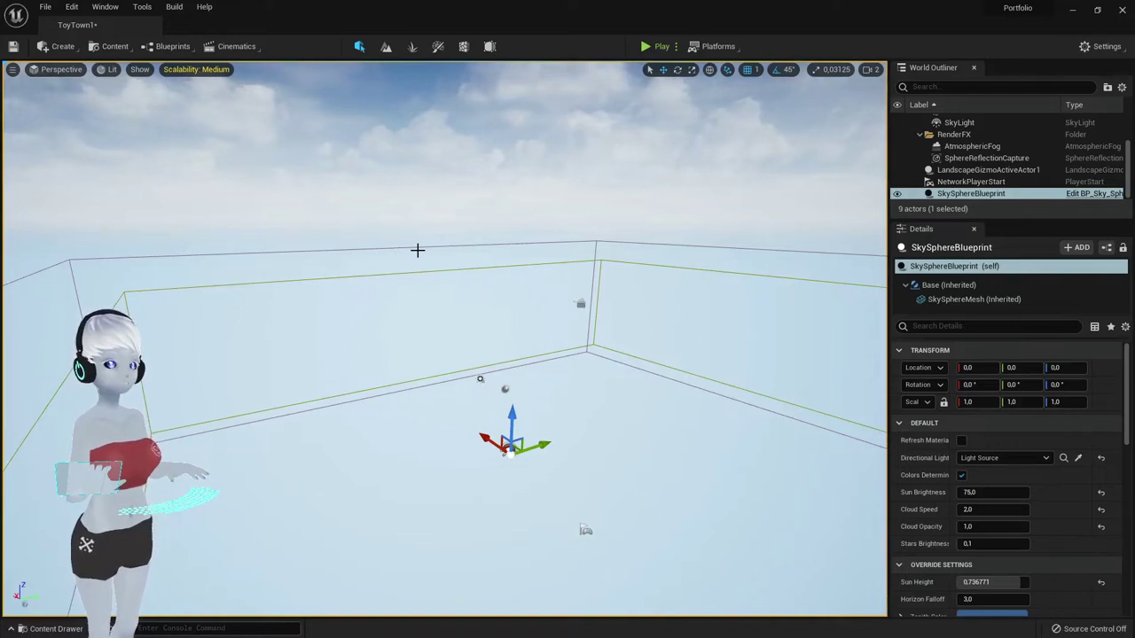
# Search Plugins for 'water' and 'land', confirm Water and Landmass are enabled, then close Plugins
pyautogui.click(78, 11)
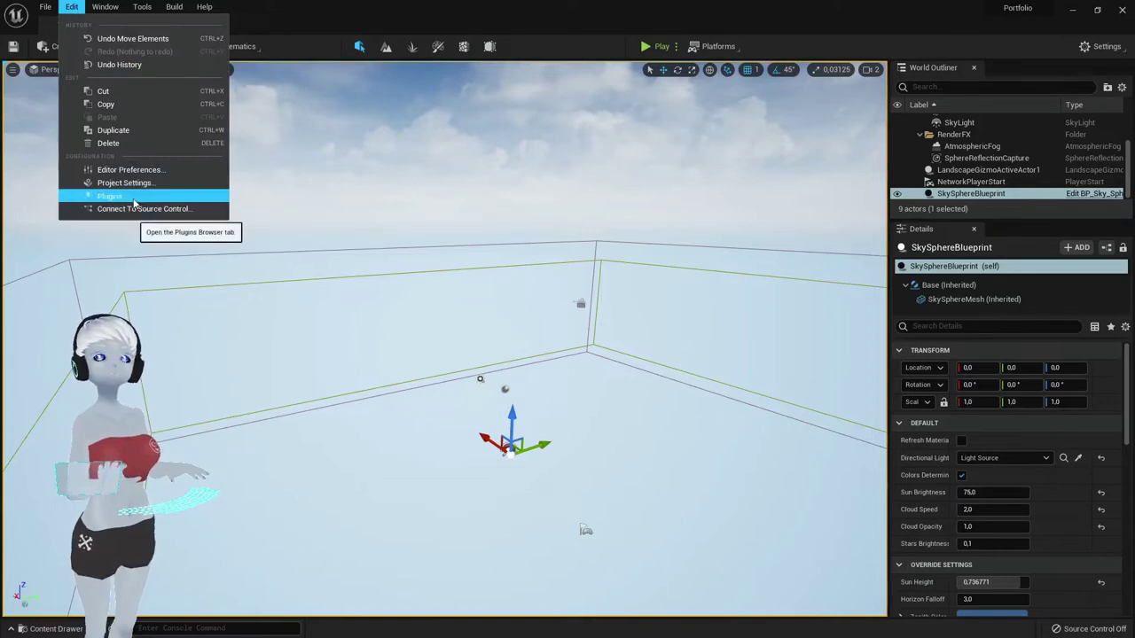
pyautogui.click(129, 196)
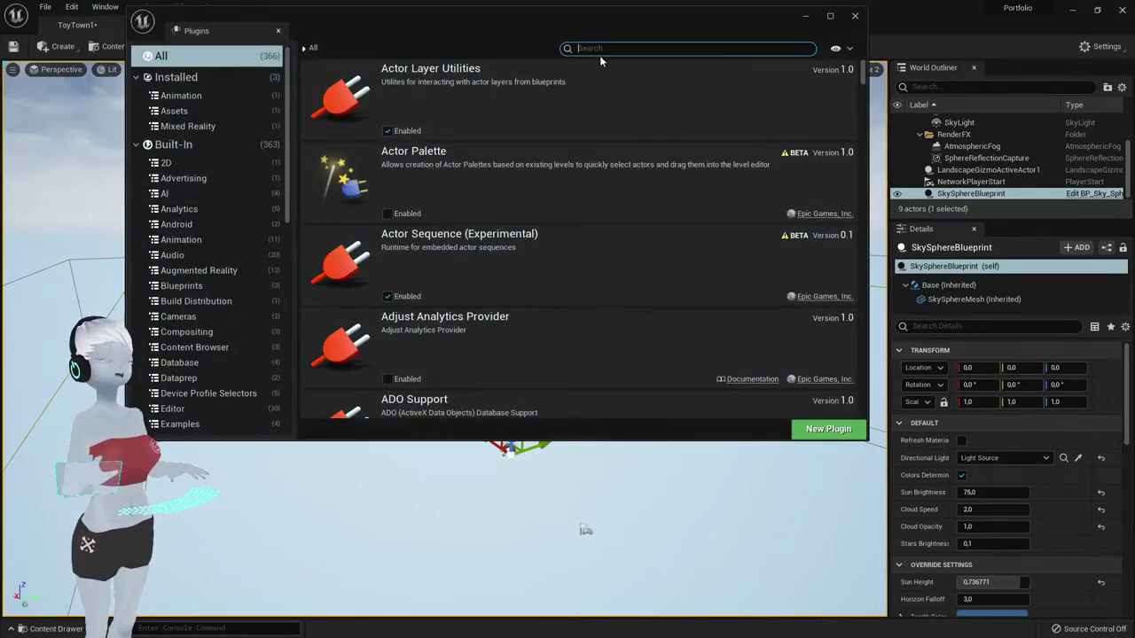
pyautogui.write('water')
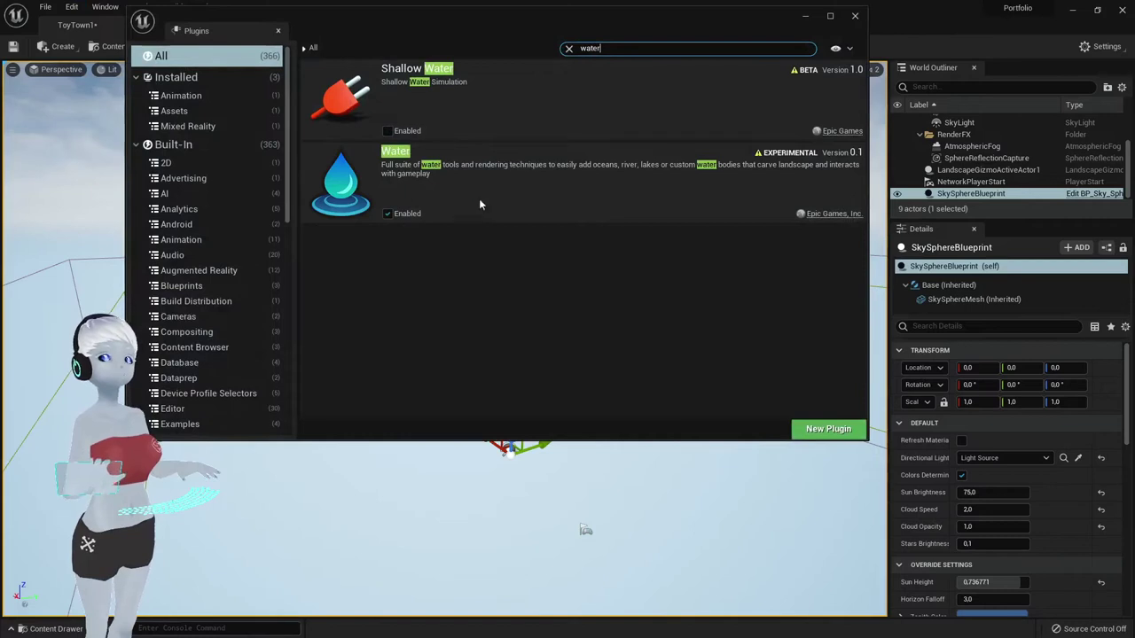
pyautogui.click(386, 214)
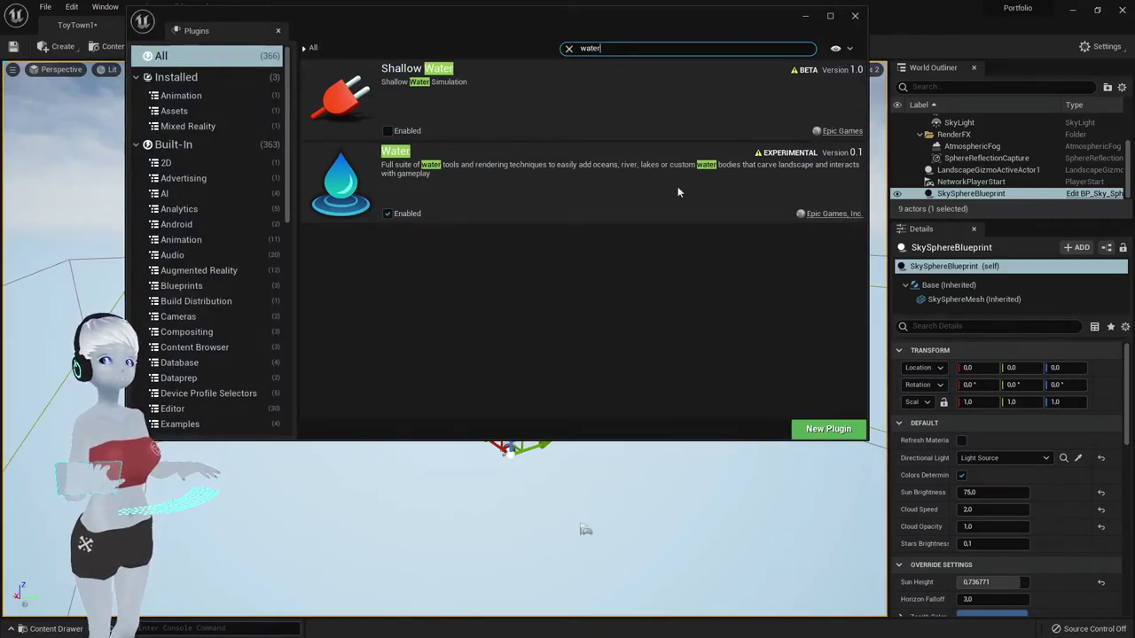
pyautogui.click(665, 52)
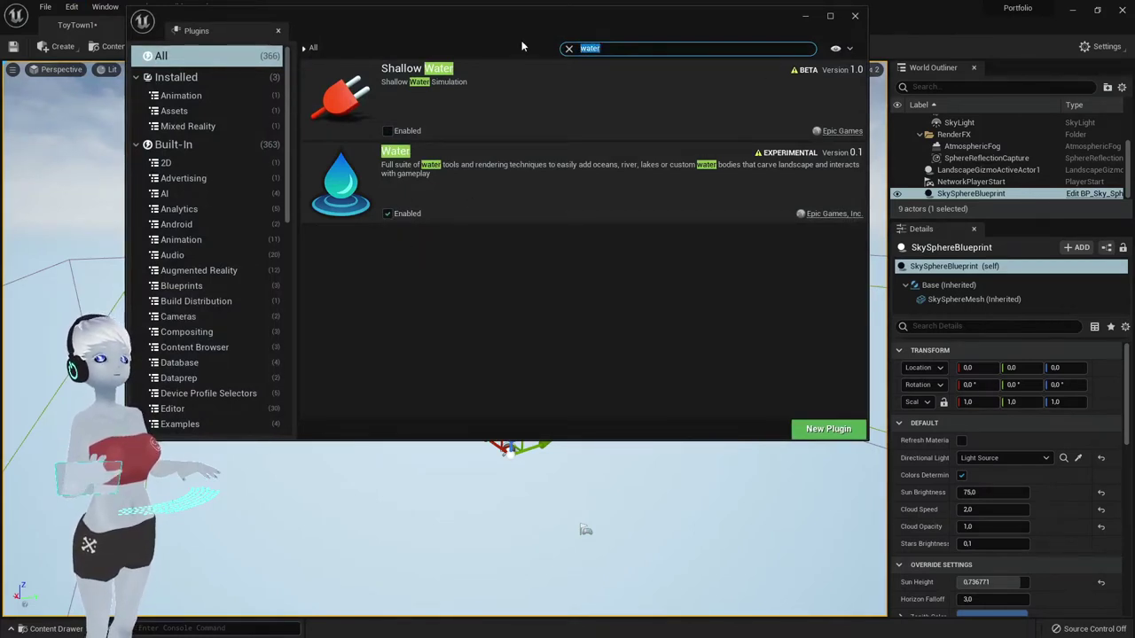
pyautogui.write('la')
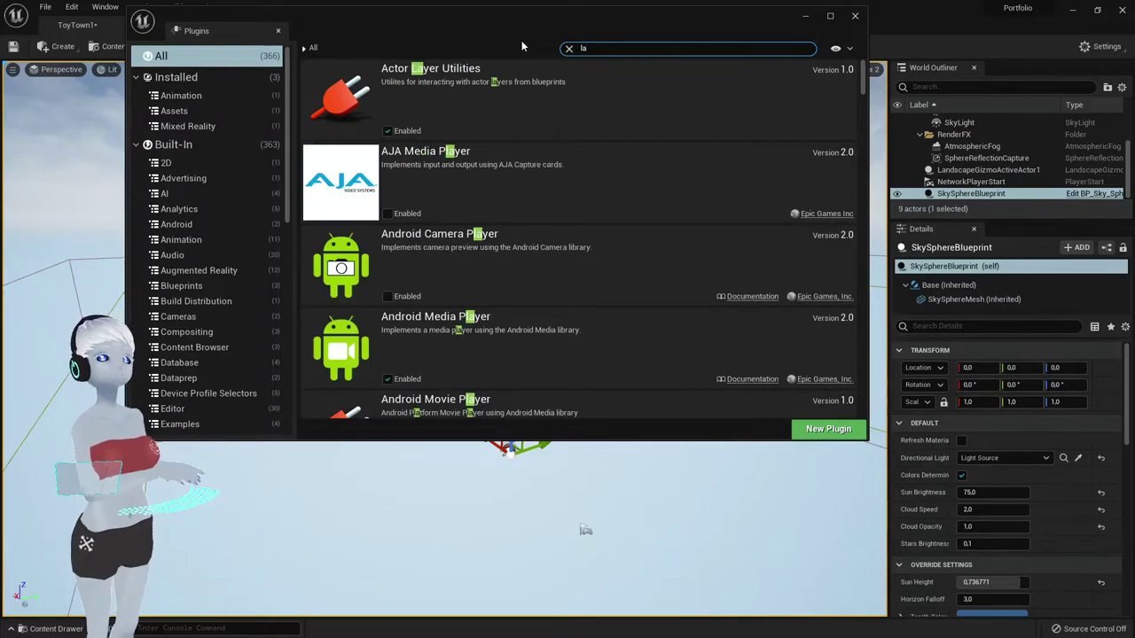
pyautogui.write('nd')
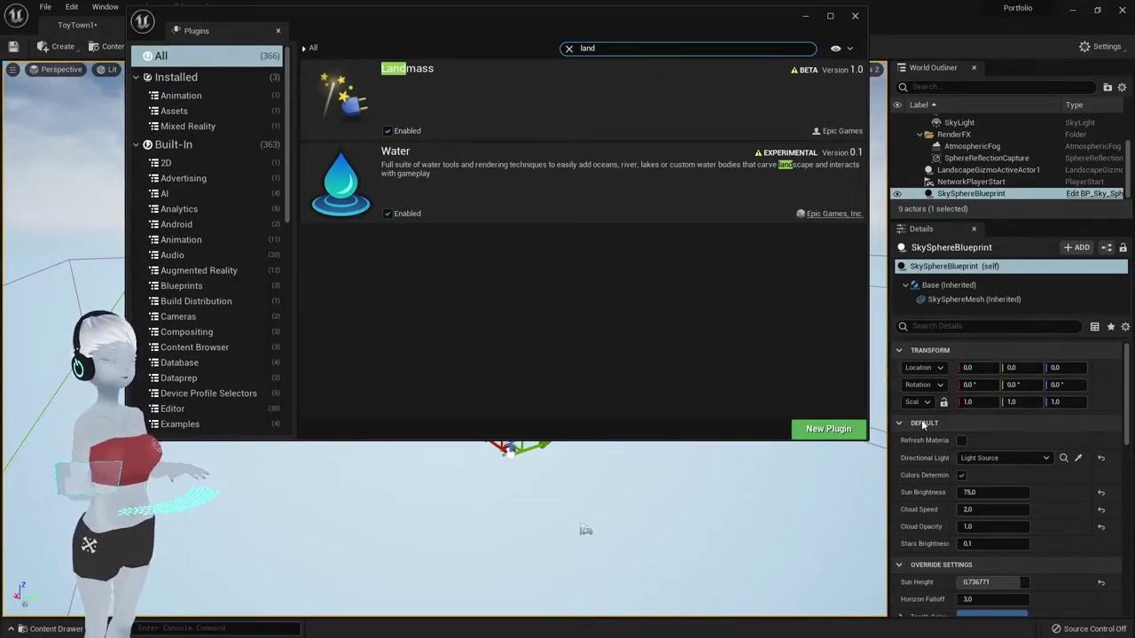
pyautogui.click(854, 17)
# Deselect SkySphereBlueprint and pan the view across the empty level
pyautogui.moveTo(567, 257); pyautogui.dragTo(595, 289)
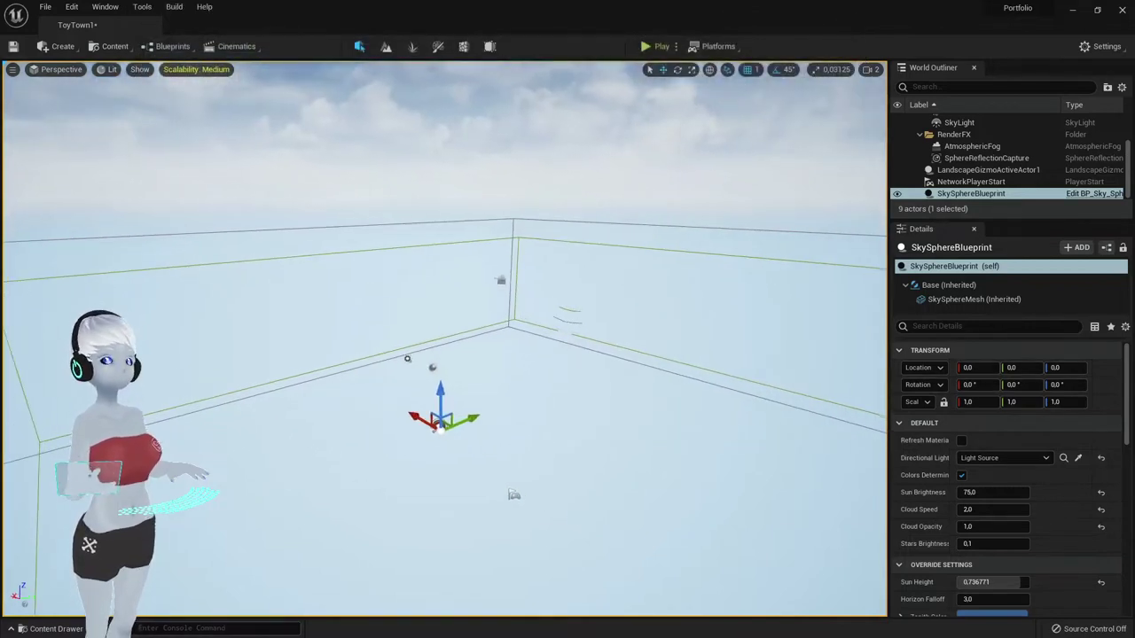
pyautogui.click(595, 289)
pyautogui.moveTo(595, 289); pyautogui.dragTo(370, 104, button='middle')
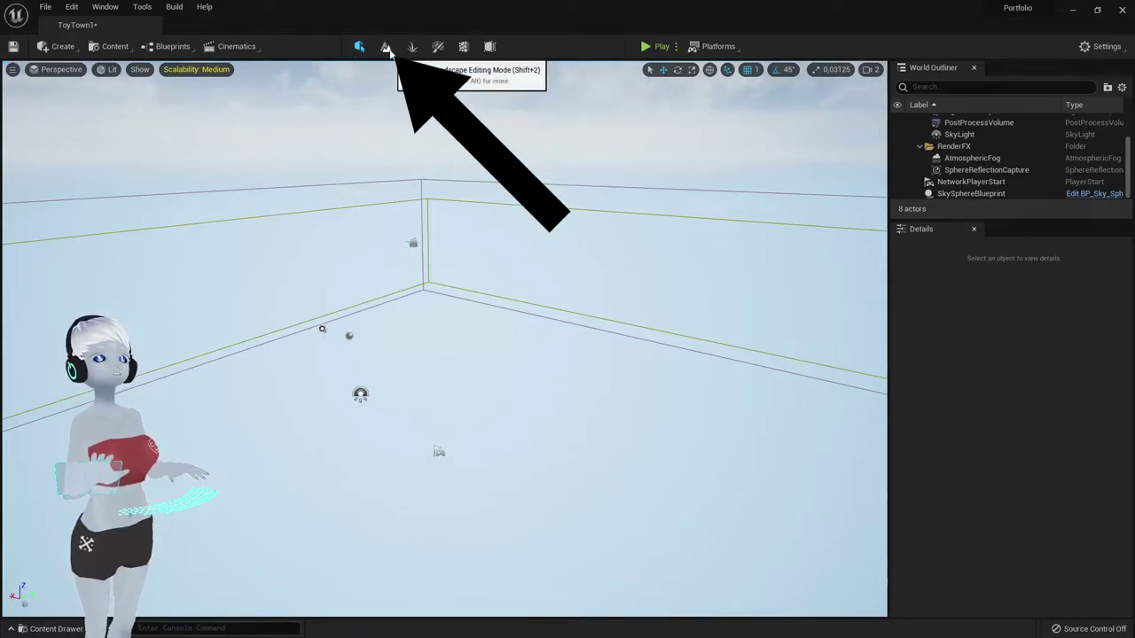
# In Landscape mode, set the new landscape to 4 x 4 components at 253 x 253 resolution
pyautogui.click(386, 48)
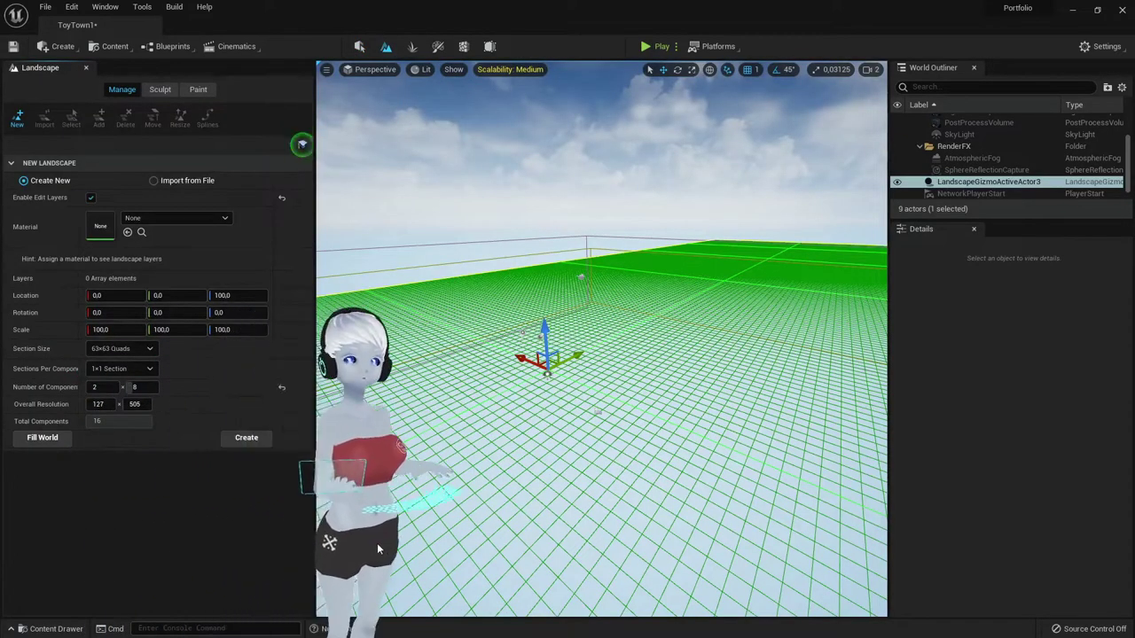
pyautogui.click(110, 387)
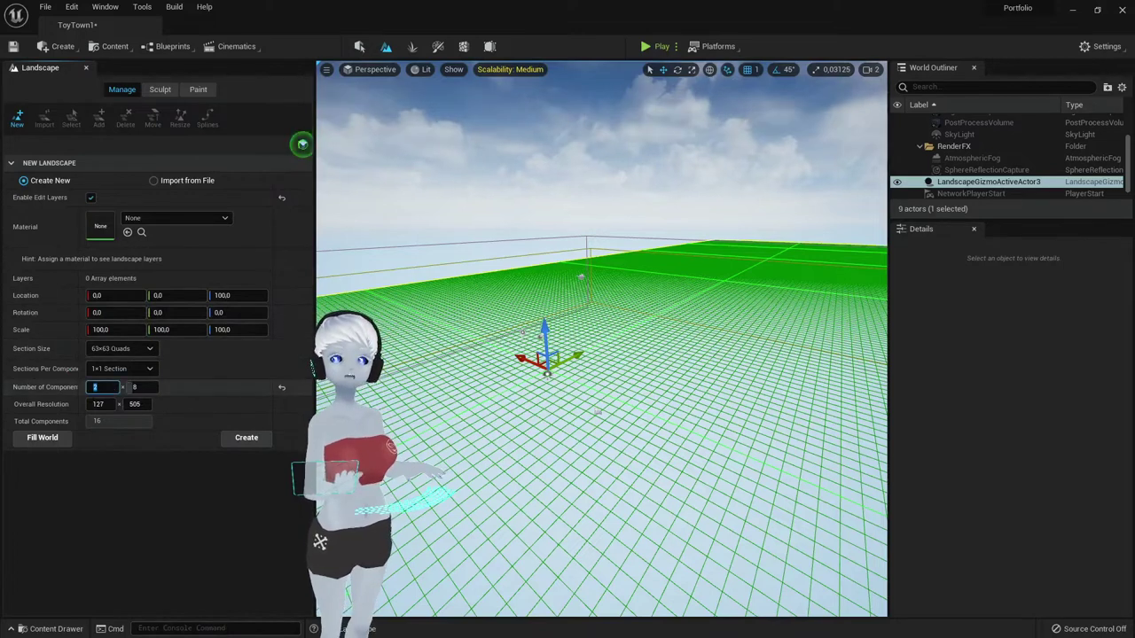
pyautogui.write('8')
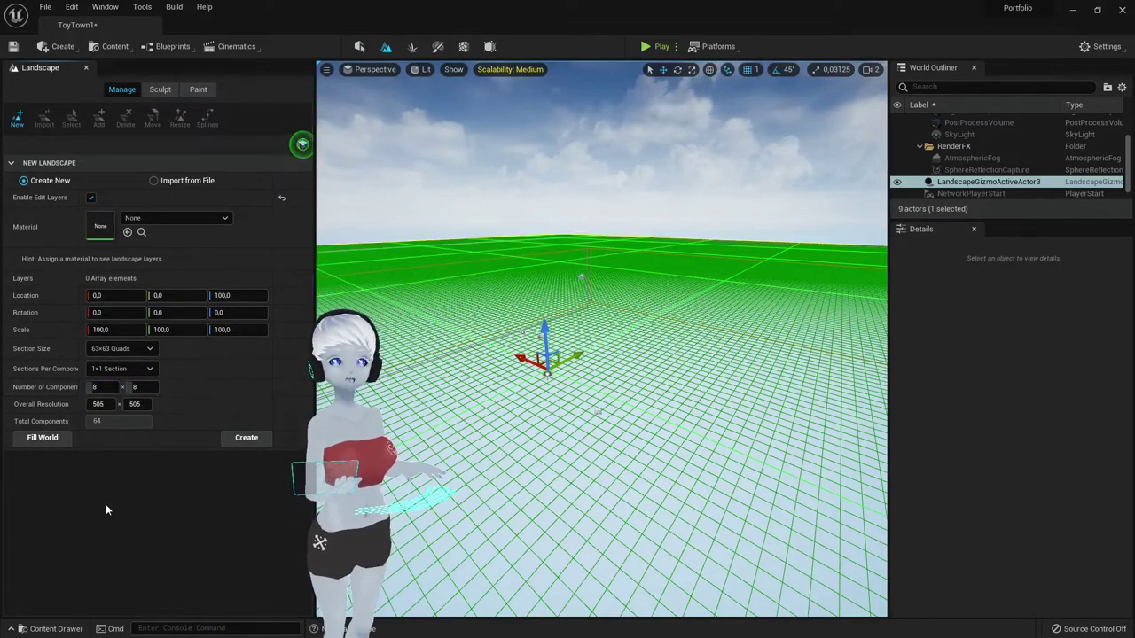
pyautogui.press('Return')
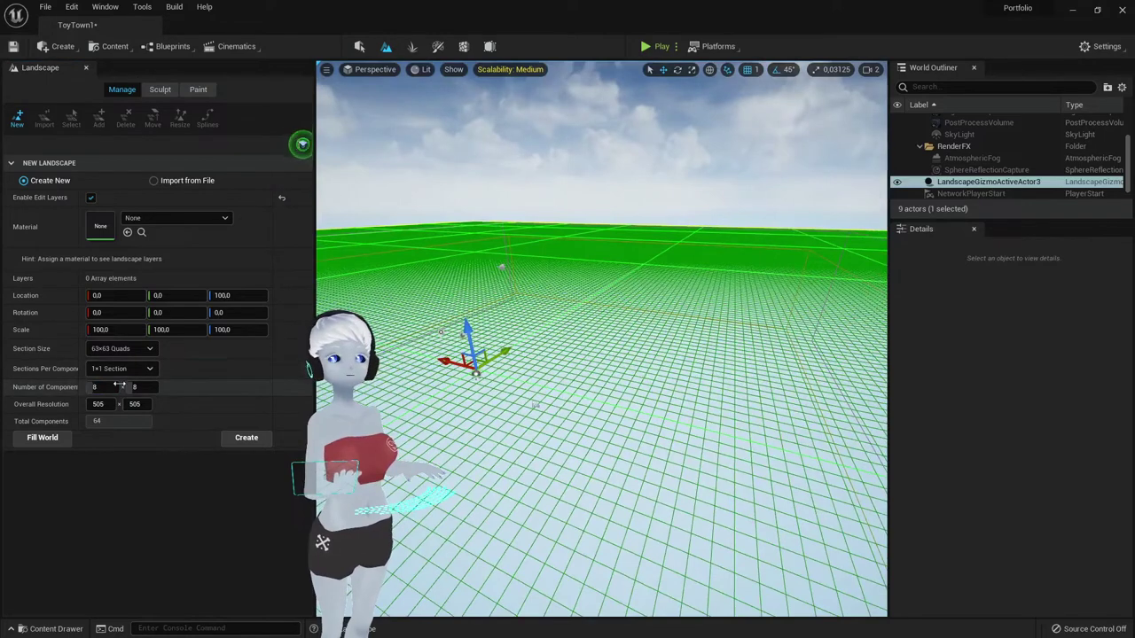
pyautogui.write('4')
pyautogui.click(136, 387)
pyautogui.write('4')
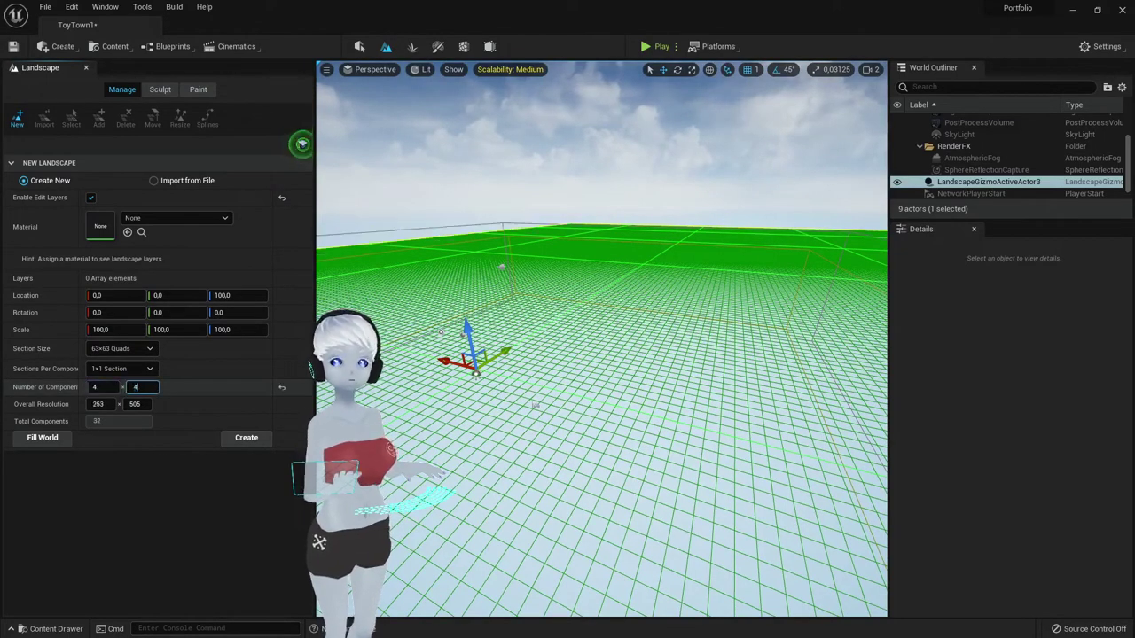
pyautogui.press('Return')
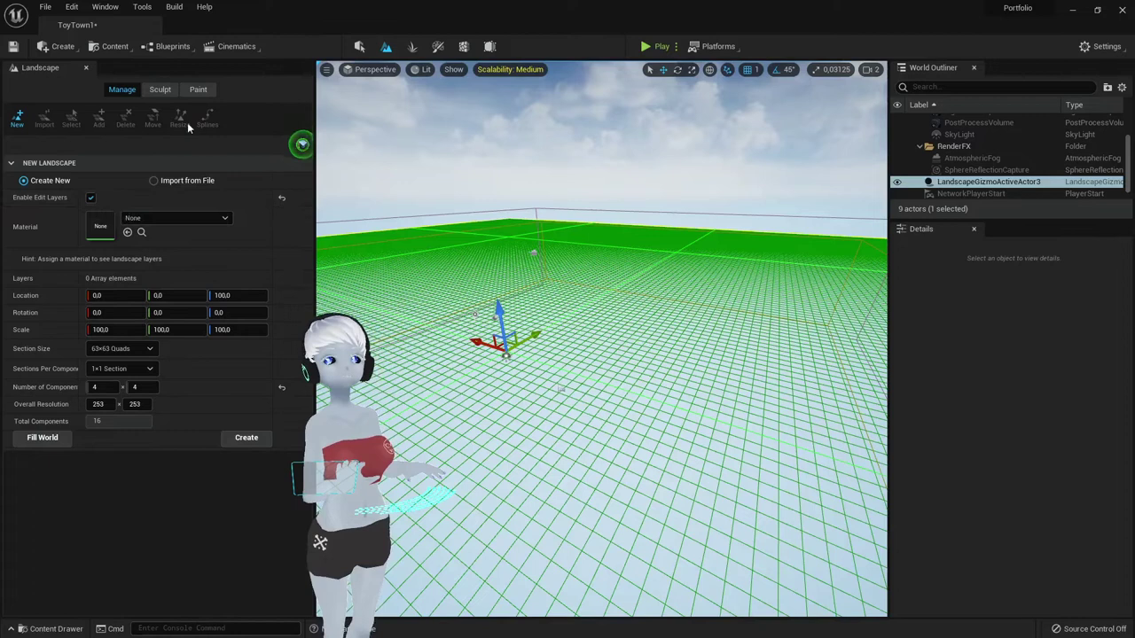
# Create the flat Landscape3 and look up across it in the viewport
pyautogui.click(246, 438)
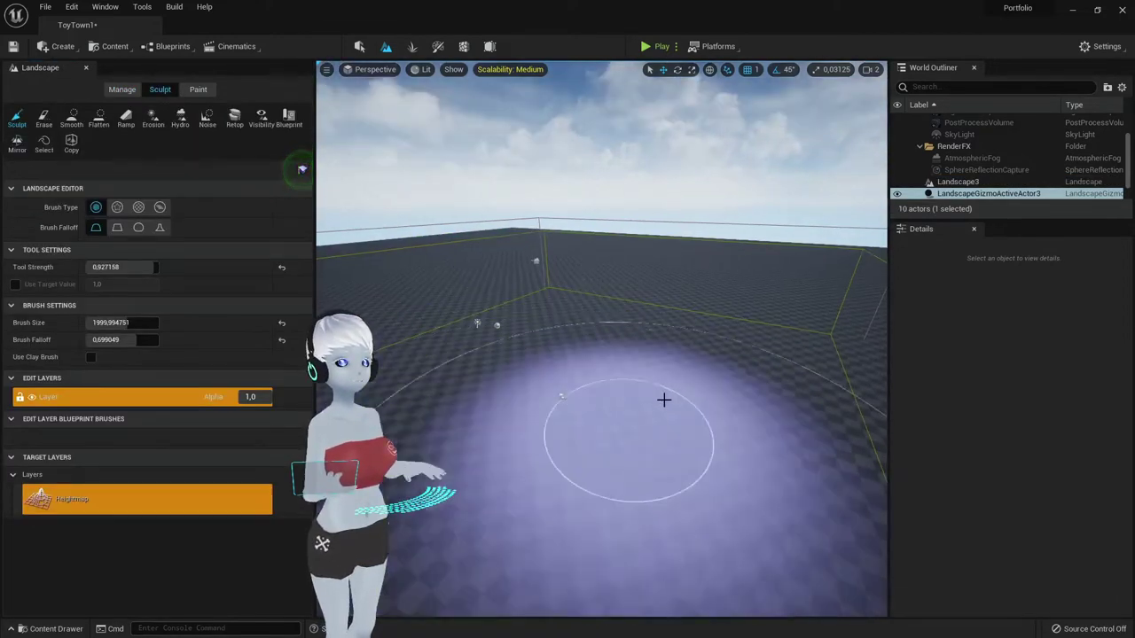
pyautogui.moveTo(664, 398); pyautogui.dragTo(664, 400, button='right')
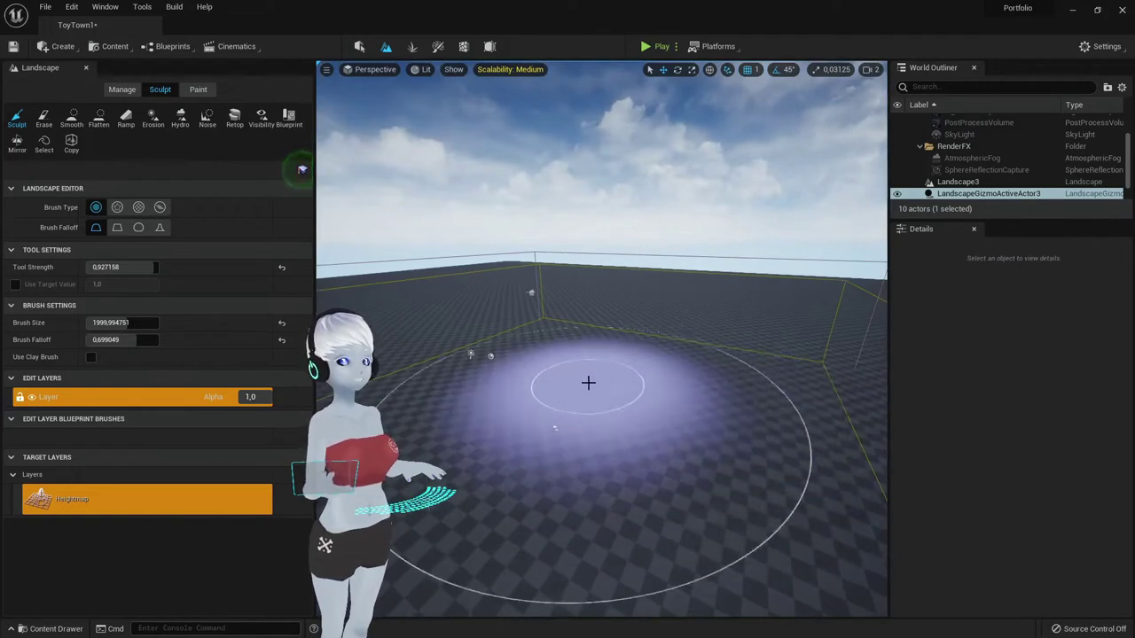
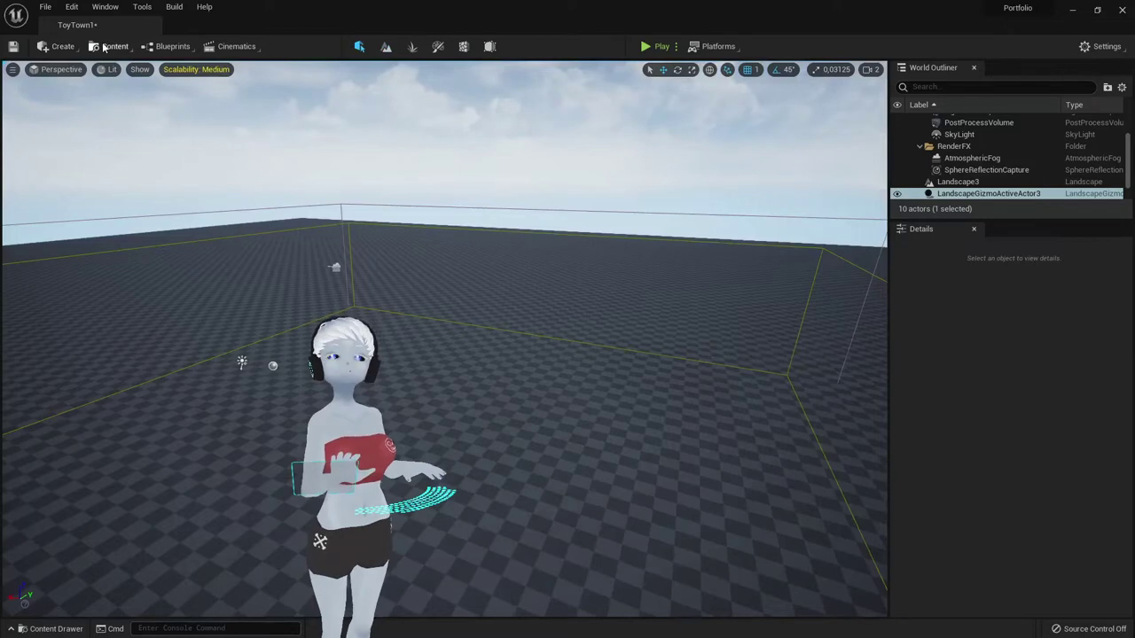
# Open the Place Actors panel and search 'water' to list the Water Body actor types
pyautogui.click(58, 46)
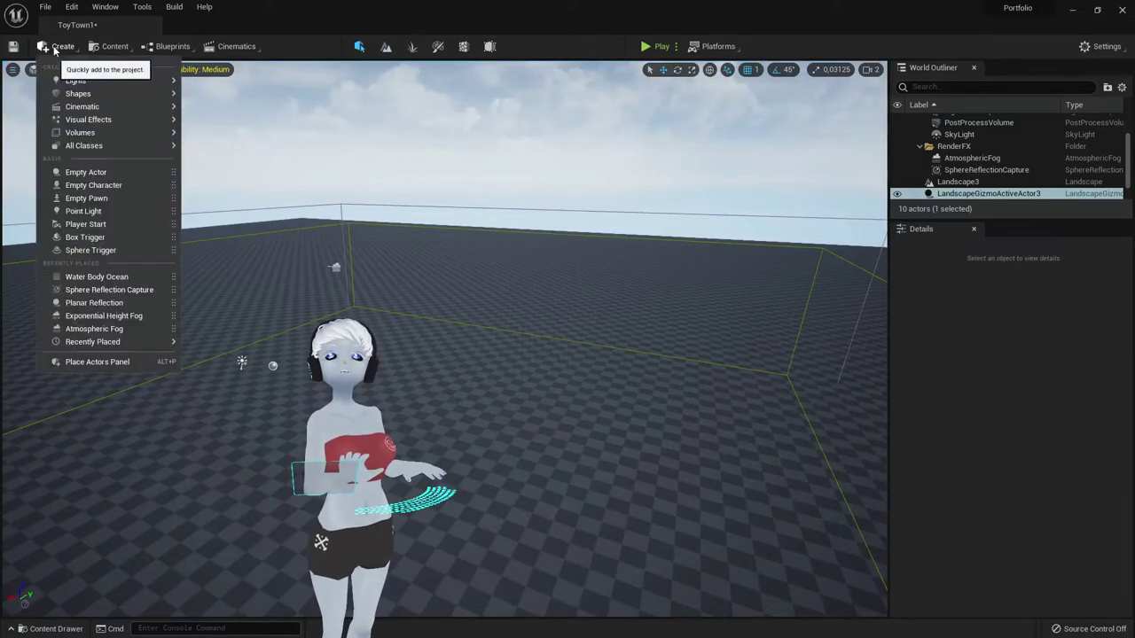
pyautogui.click(100, 363)
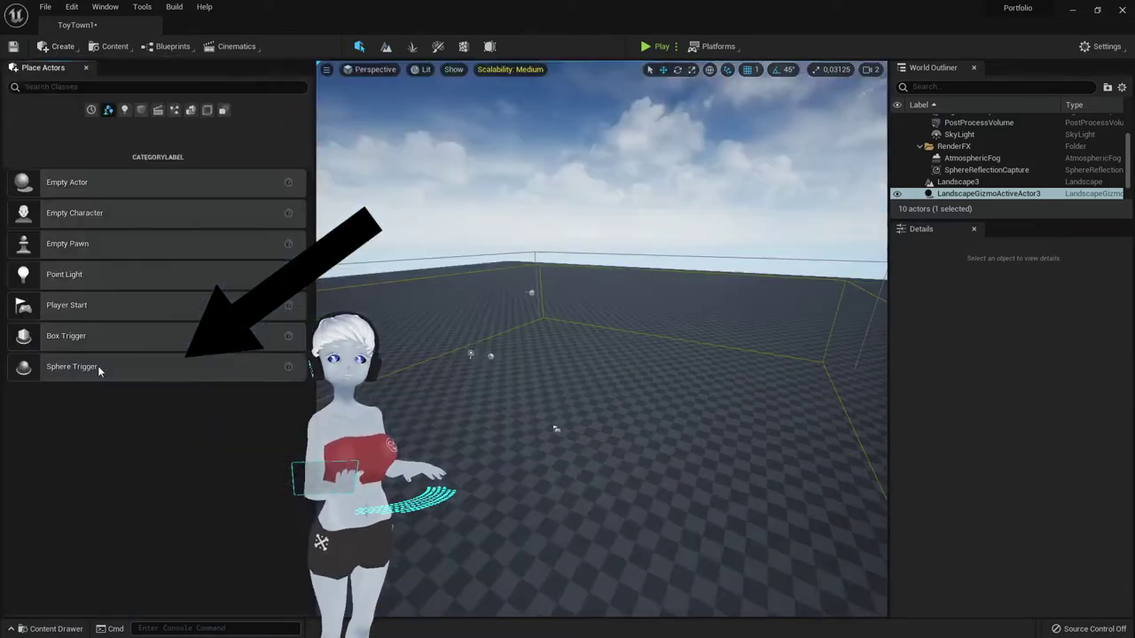
pyautogui.click(62, 86)
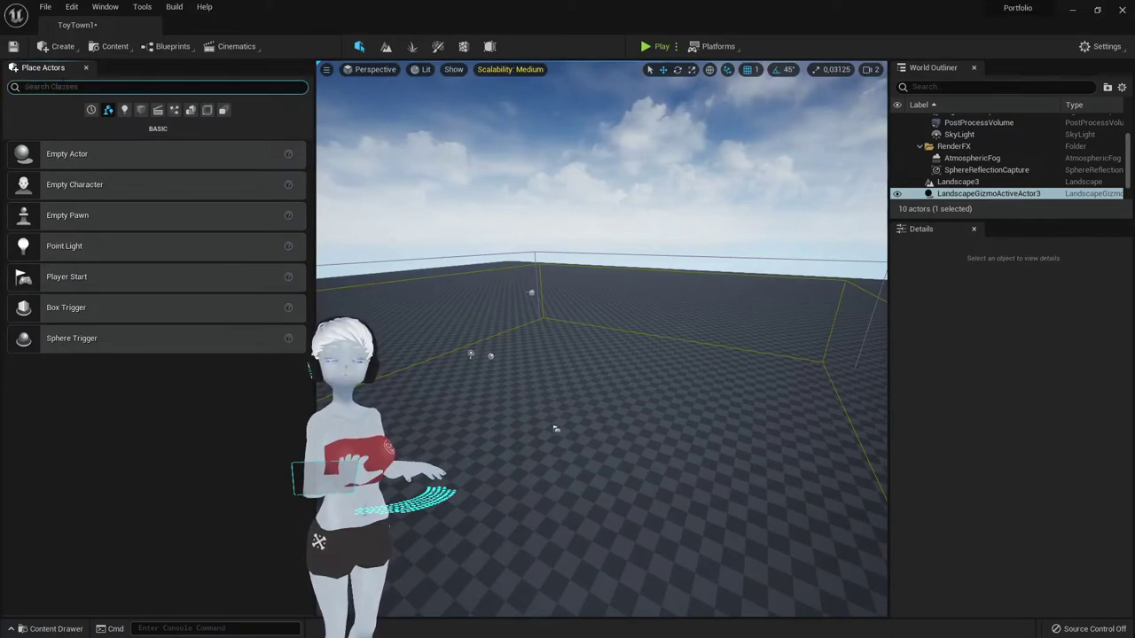
pyautogui.write('wa')
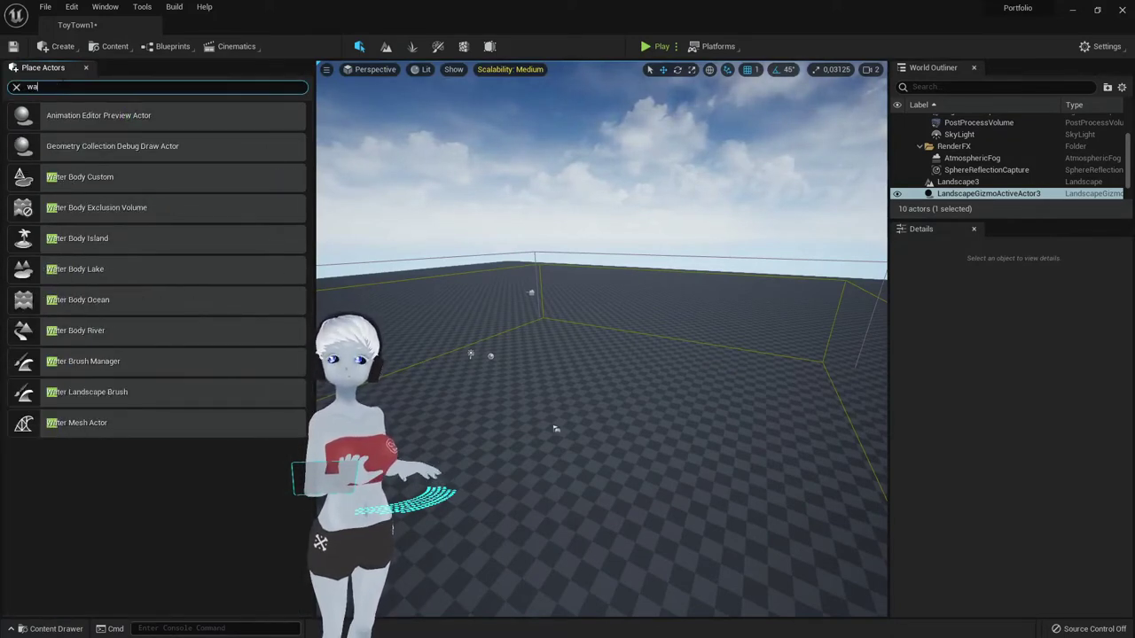
pyautogui.write('ter')
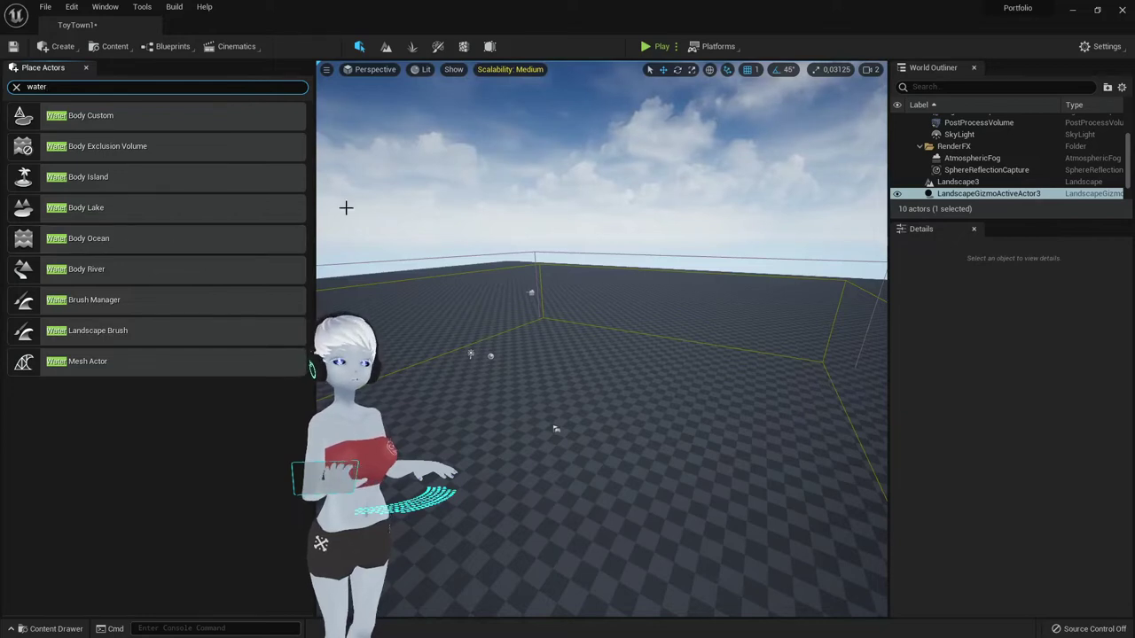
# Place a Water Body Ocean in the level and pull its first outline point so water covers the floor
pyautogui.moveTo(131, 239); pyautogui.dragTo(616, 433)
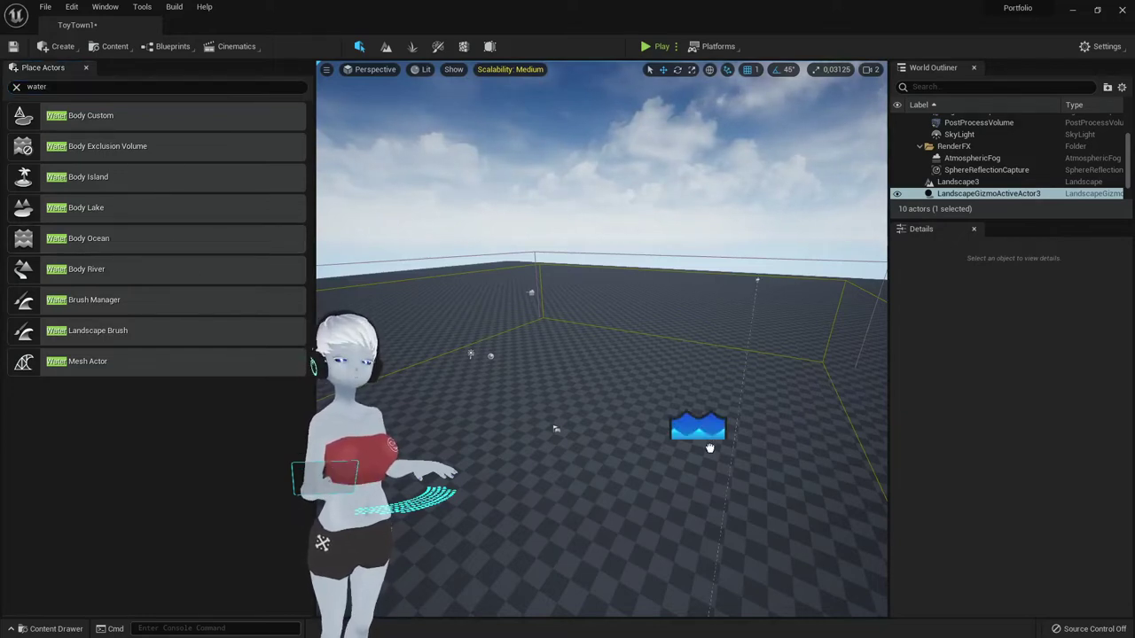
pyautogui.moveTo(678, 521)
pyautogui.mouseDown(button='right')
pyautogui.moveTo(621, 567)
pyautogui.moveTo(494, 418)
pyautogui.mouseUp(button='right')
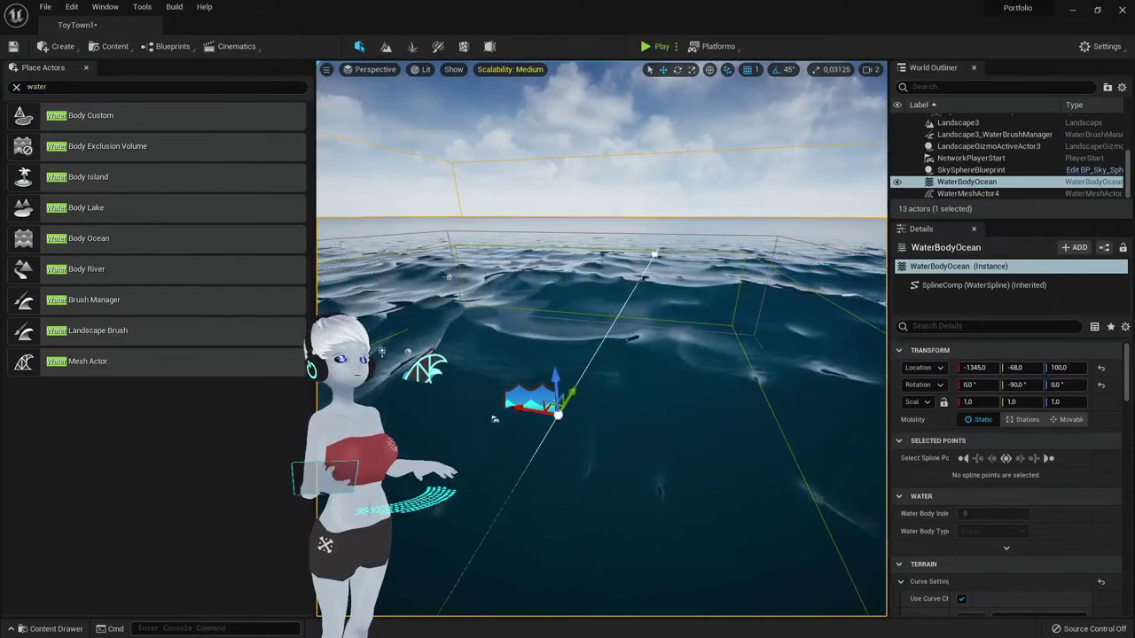
pyautogui.click(656, 255)
pyautogui.moveTo(625, 253)
pyautogui.mouseDown()
pyautogui.moveTo(526, 247)
pyautogui.moveTo(766, 295)
pyautogui.mouseUp()
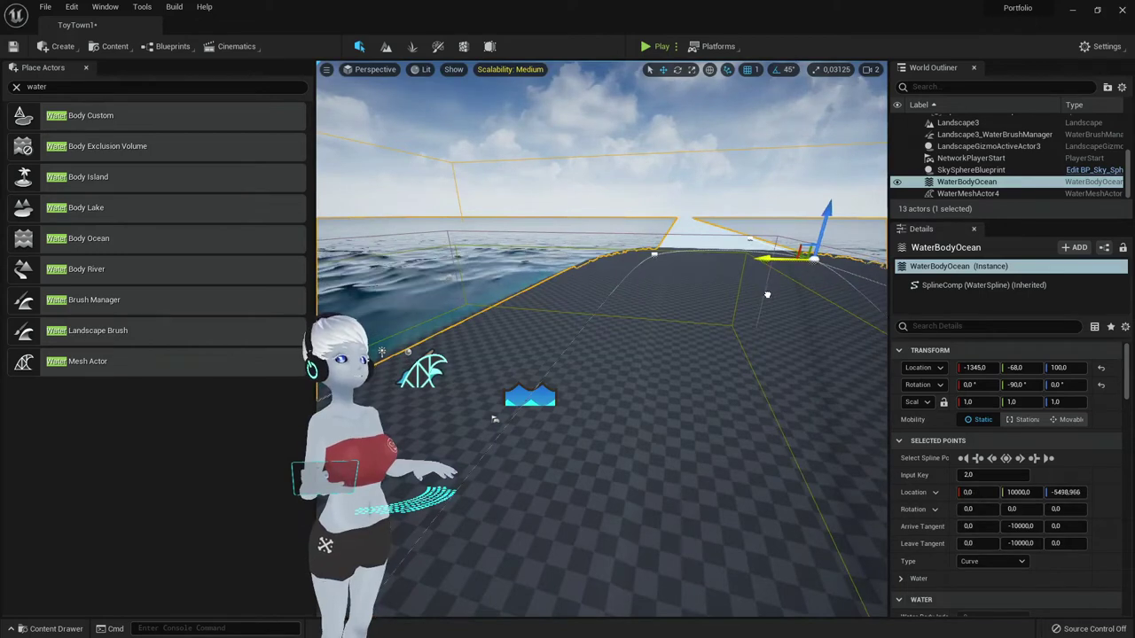
pyautogui.moveTo(767, 294)
pyautogui.mouseDown()
pyautogui.moveTo(495, 286)
pyautogui.moveTo(763, 256)
pyautogui.mouseUp()
pyautogui.moveTo(494, 419)
pyautogui.mouseDown(button='right')
pyautogui.moveTo(567, 381)
pyautogui.moveTo(553, 420)
pyautogui.moveTo(551, 225)
pyautogui.mouseUp(button='right')
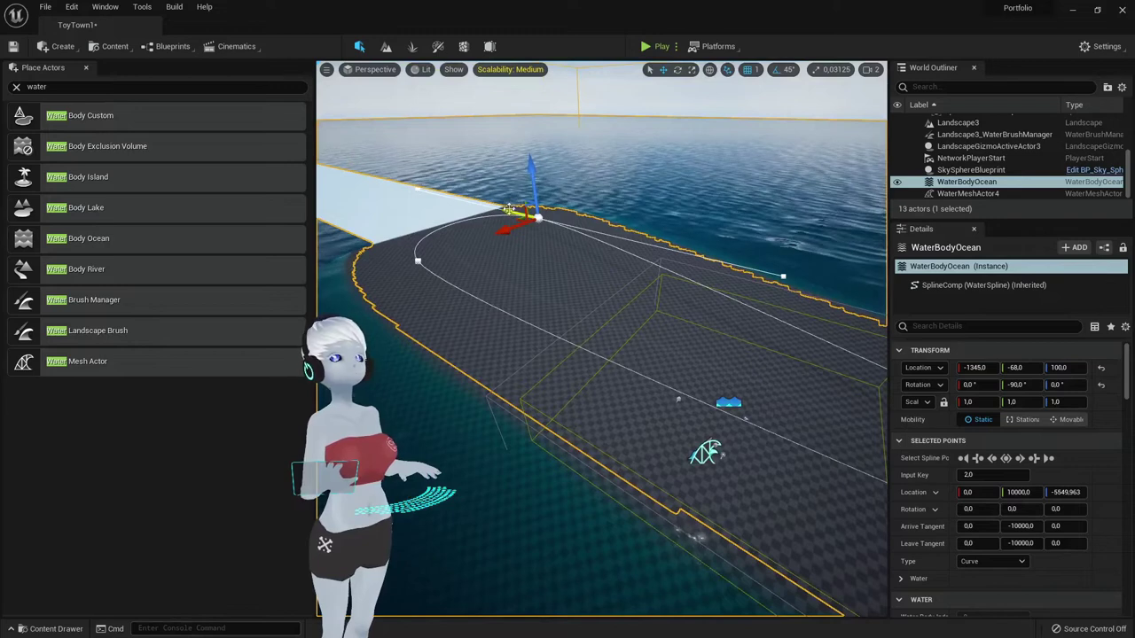
pyautogui.moveTo(508, 210); pyautogui.dragTo(638, 237)
# Pull the left outline point inward, then delete the pointed corner point to round the tip
pyautogui.click(417, 262)
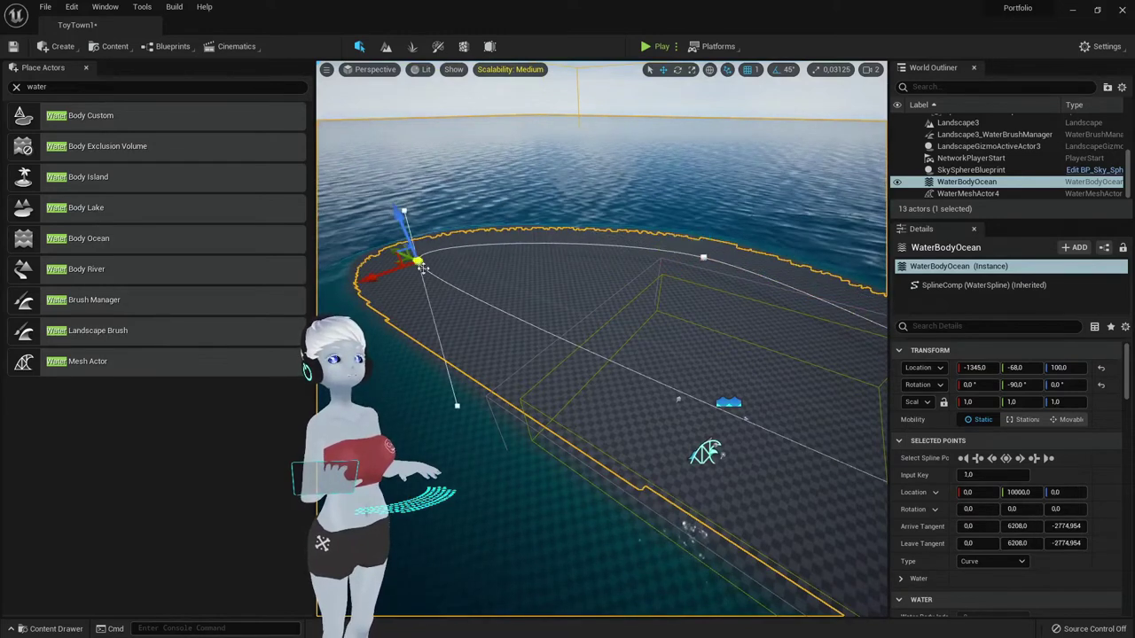
pyautogui.moveTo(389, 254); pyautogui.dragTo(519, 408)
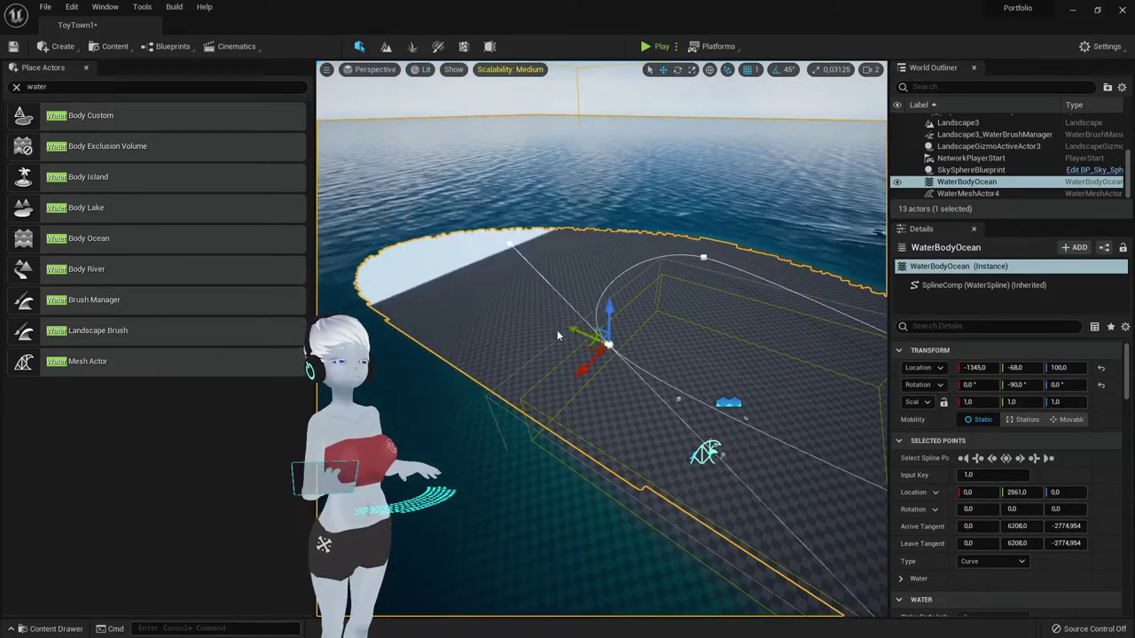
pyautogui.moveTo(519, 408); pyautogui.dragTo(519, 407, button='right')
pyautogui.click(690, 193)
pyautogui.moveTo(709, 206); pyautogui.dragTo(426, 203, button='right')
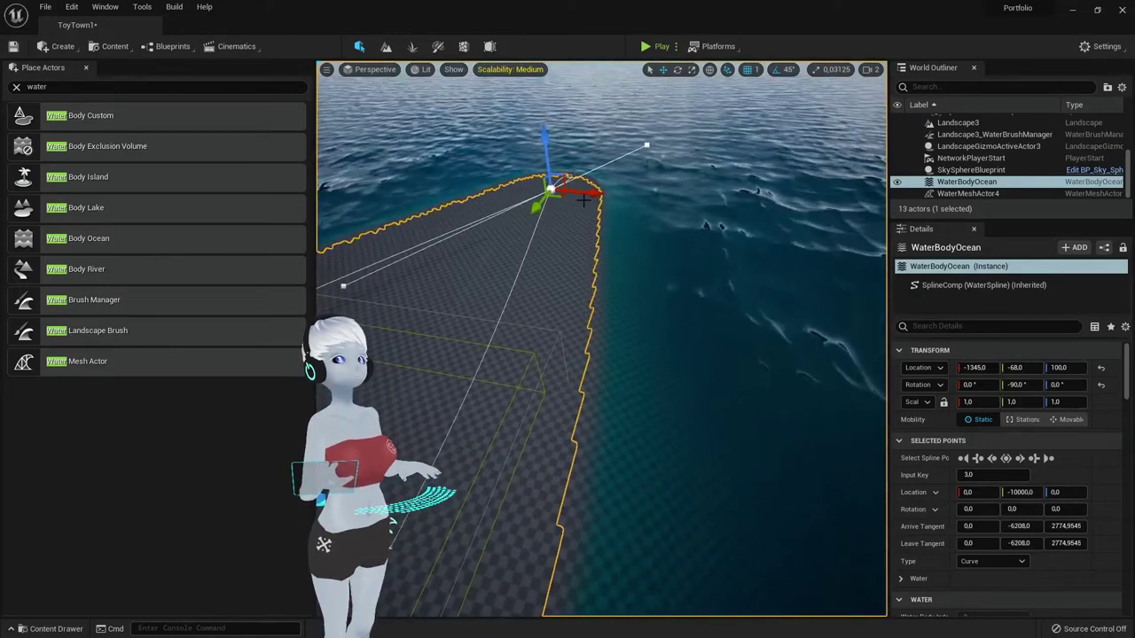
pyautogui.moveTo(425, 202); pyautogui.dragTo(567, 207)
pyautogui.click(685, 215)
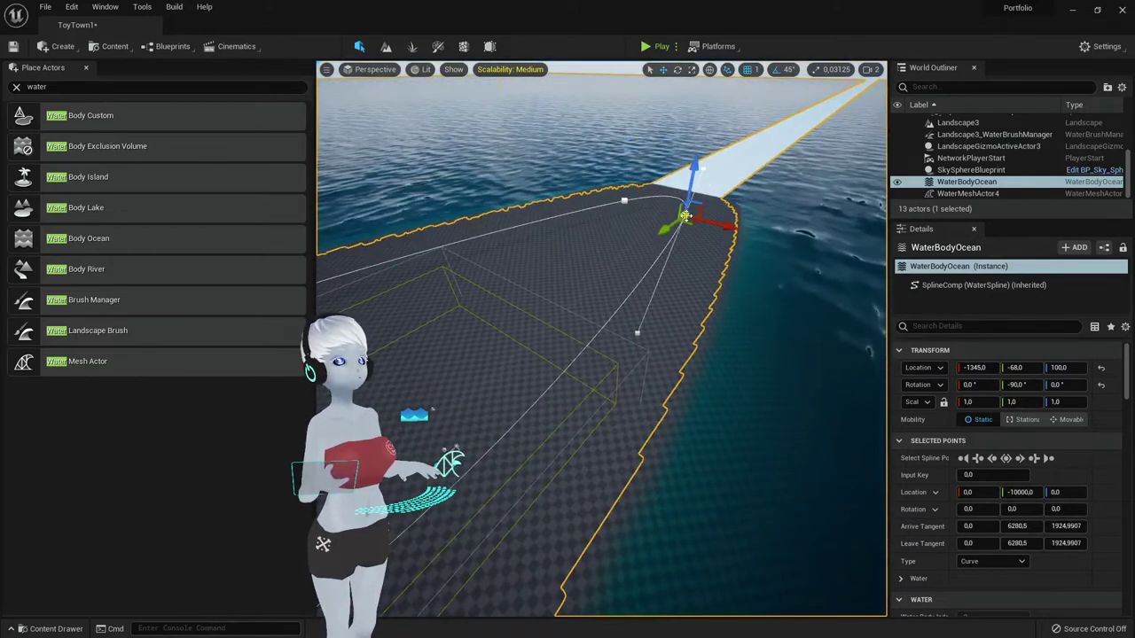
pyautogui.press('Delete')
# Focus the view on the landscape, then on the Water Body Ocean
pyautogui.press('Escape')
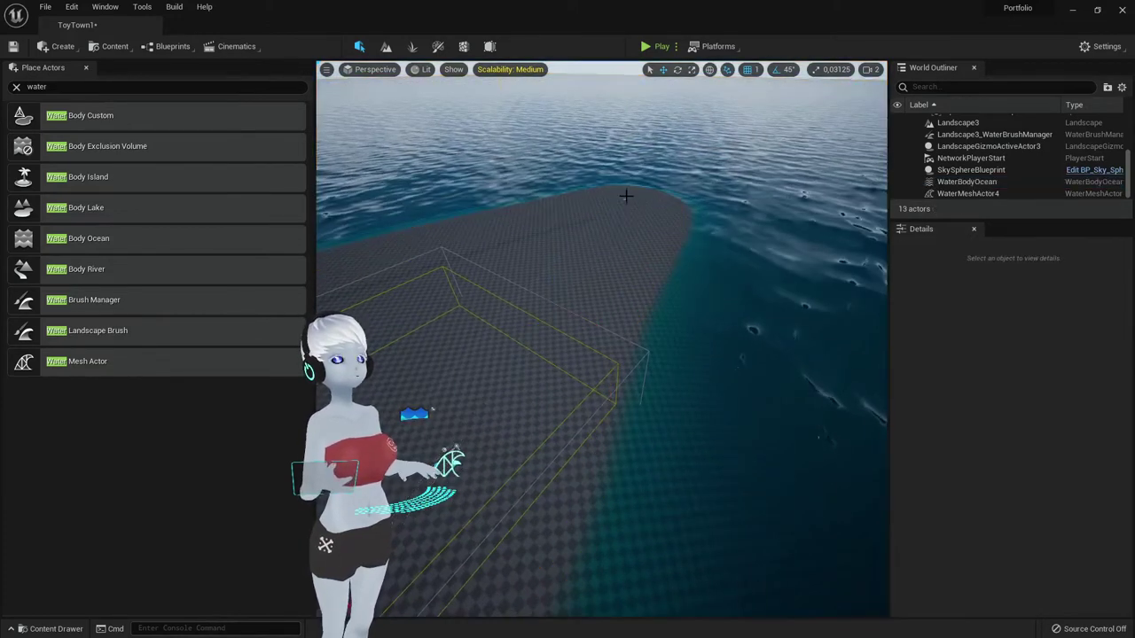
pyautogui.click(621, 205)
pyautogui.press('f')
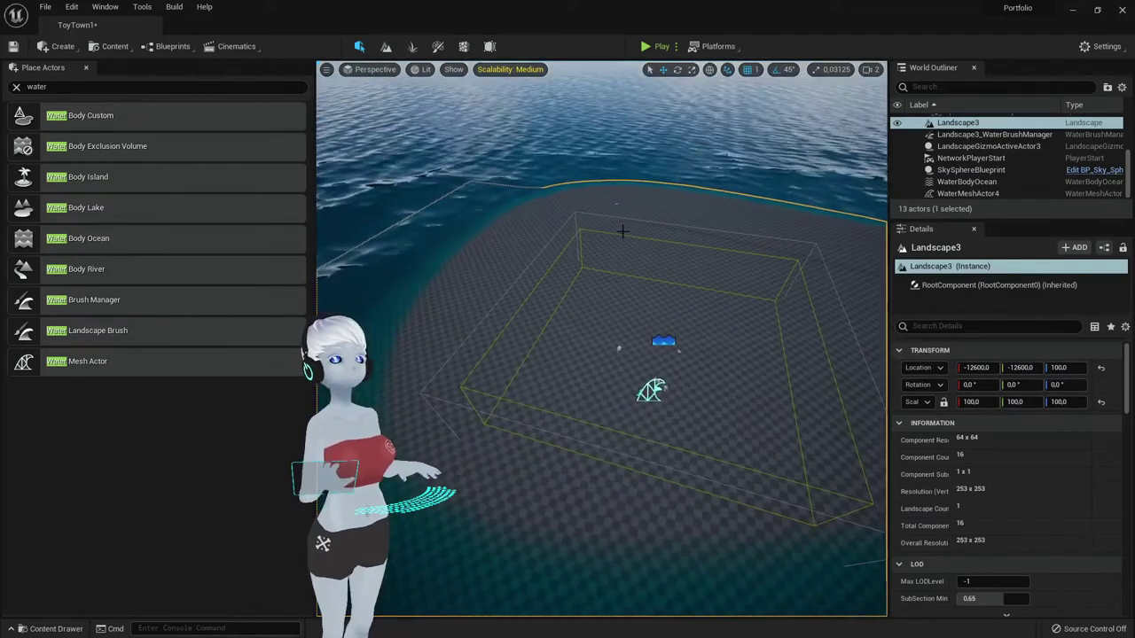
pyautogui.click(618, 349)
pyautogui.press('f')
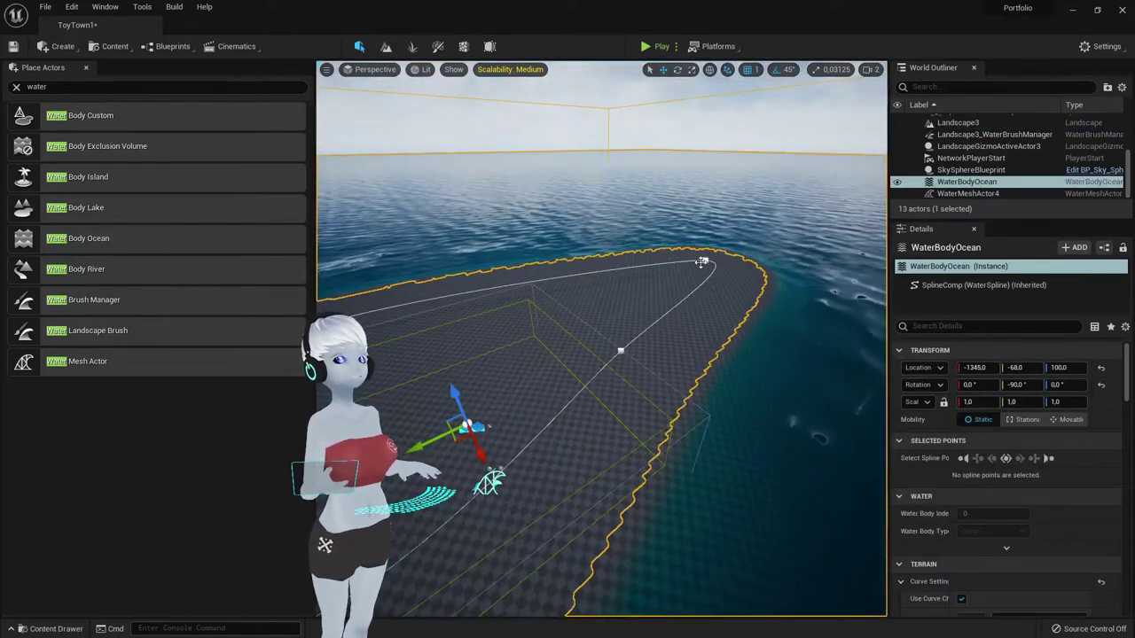
# Pull the tip and neighbouring ocean spline points inward into a rounded loop around the land
pyautogui.click(707, 260)
pyautogui.moveTo(707, 260)
pyautogui.mouseDown()
pyautogui.moveTo(550, 286)
pyautogui.moveTo(637, 252)
pyautogui.mouseUp()
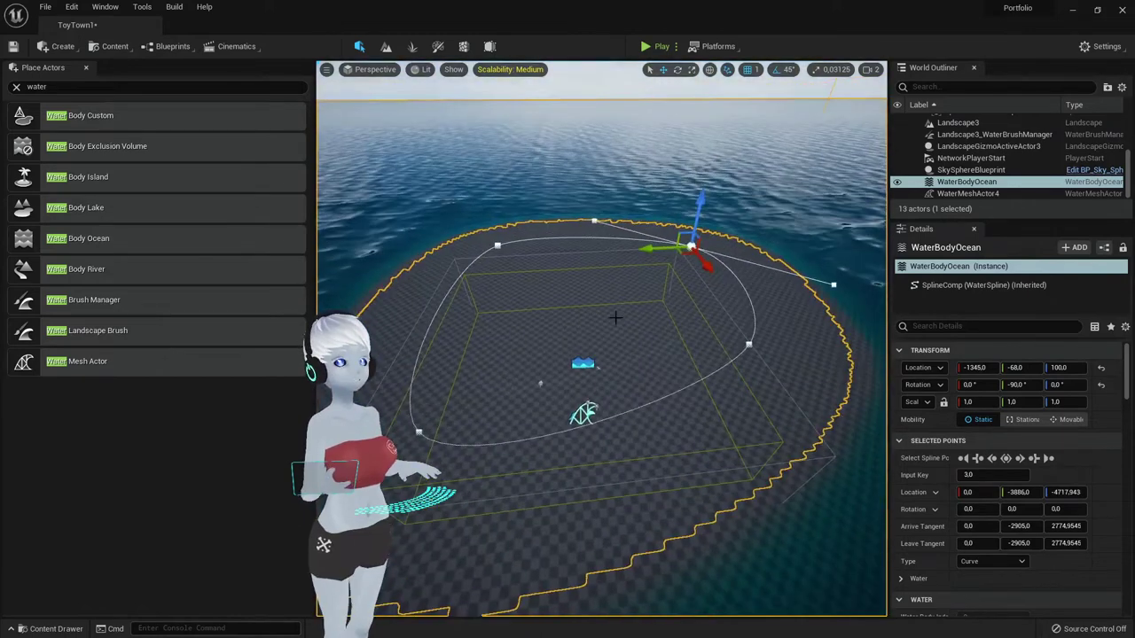
pyautogui.moveTo(616, 317); pyautogui.dragTo(565, 244, button='right')
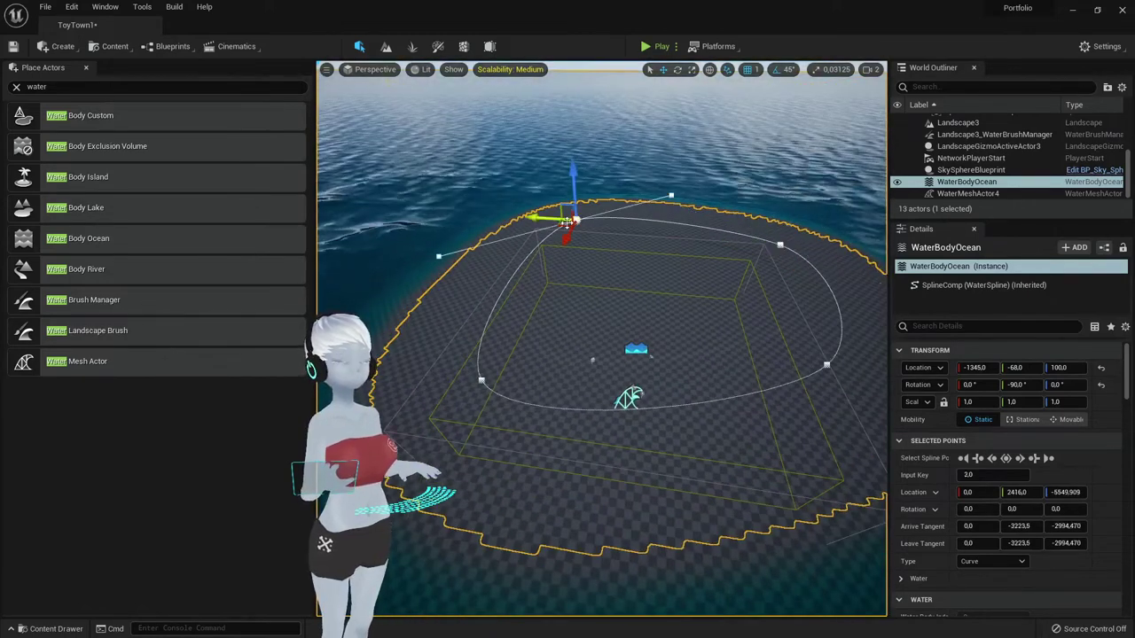
pyautogui.moveTo(565, 224); pyautogui.dragTo(576, 284)
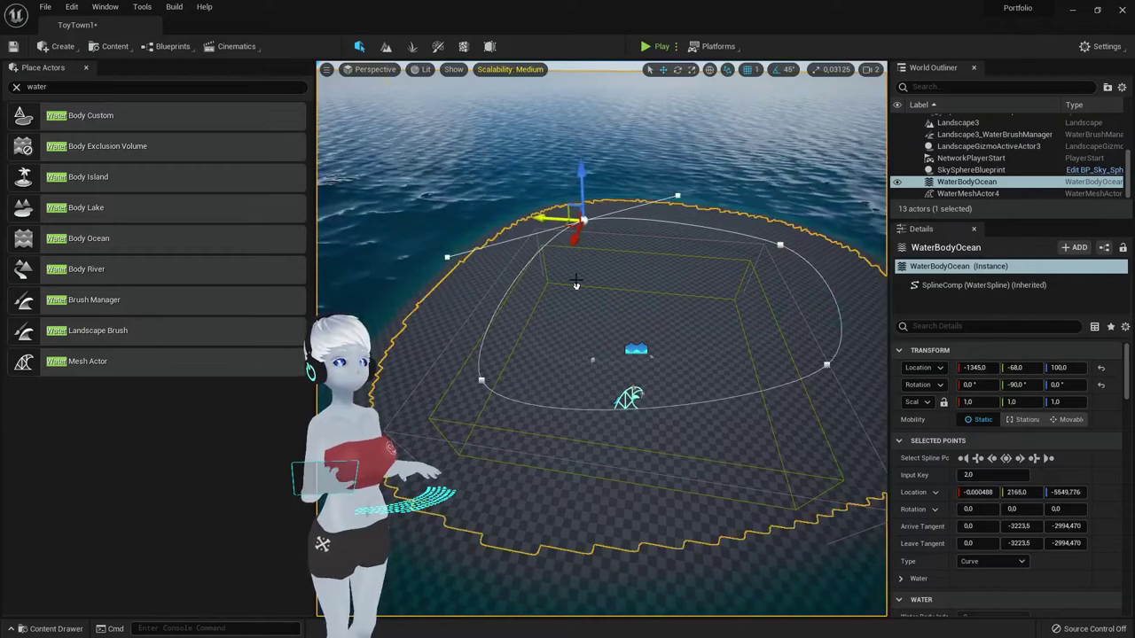
pyautogui.moveTo(574, 238)
pyautogui.mouseDown()
pyautogui.moveTo(558, 268)
pyautogui.moveTo(627, 246)
pyautogui.moveTo(677, 293)
pyautogui.mouseUp()
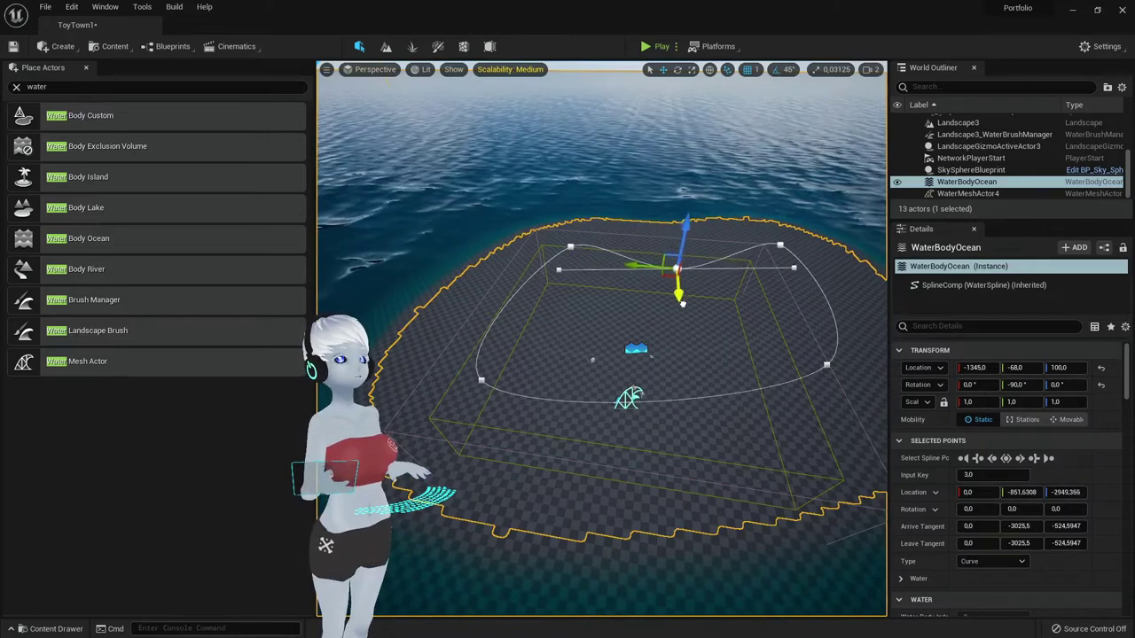
pyautogui.click(779, 247)
pyautogui.moveTo(761, 242); pyautogui.dragTo(774, 242)
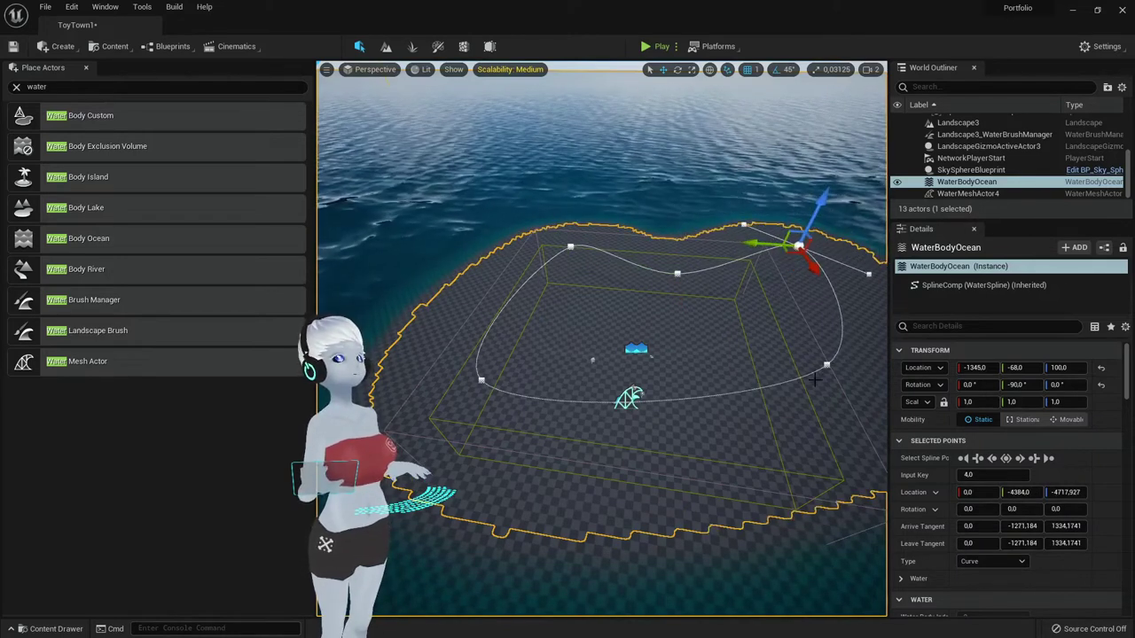
pyautogui.click(479, 501)
pyautogui.moveTo(478, 501)
pyautogui.mouseDown(button='right')
pyautogui.moveTo(387, 554)
pyautogui.moveTo(387, 444)
pyautogui.moveTo(388, 479)
pyautogui.mouseUp(button='right')
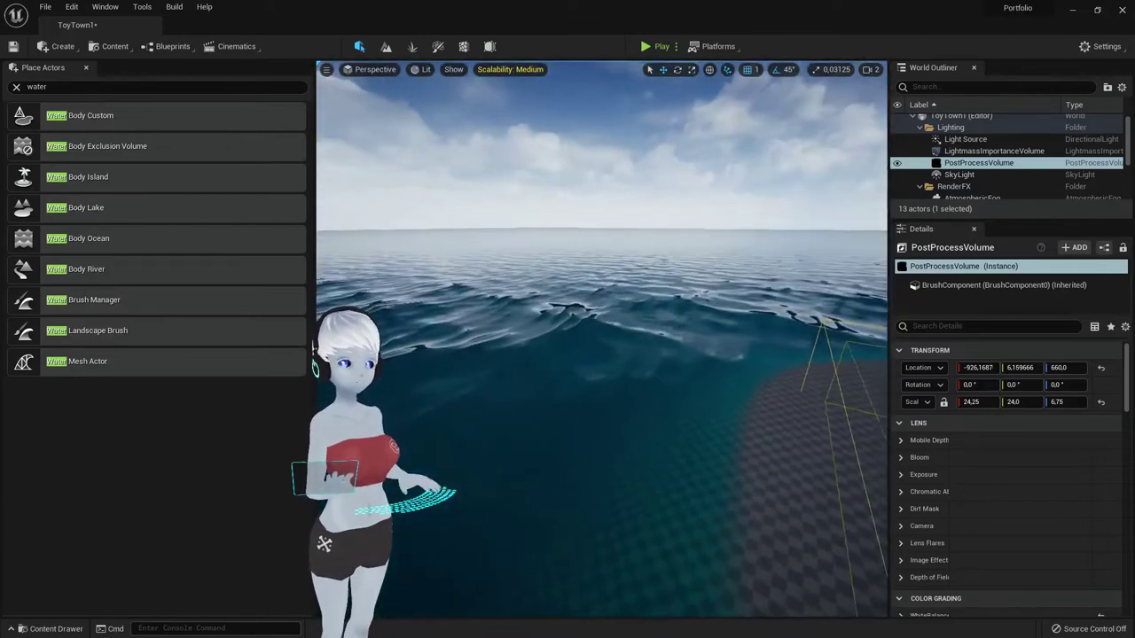
# Select SkySphereBlueprint and scroll its Details to the sun height, horizon falloff and sky colour overrides
pyautogui.moveTo(388, 479)
pyautogui.mouseDown(button='right')
pyautogui.moveTo(387, 532)
pyautogui.moveTo(387, 461)
pyautogui.moveTo(388, 496)
pyautogui.mouseUp(button='right')
pyautogui.moveTo(607, 376)
pyautogui.mouseDown(button='right')
pyautogui.moveTo(608, 337)
pyautogui.moveTo(567, 337)
pyautogui.mouseUp(button='right')
pyautogui.click(607, 222)
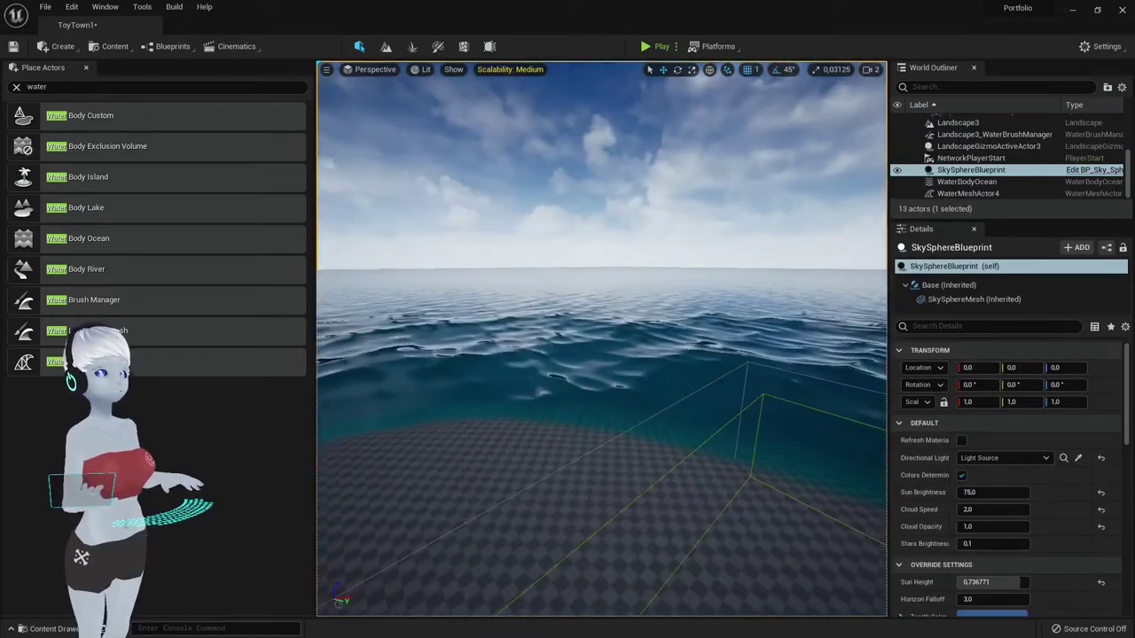
pyautogui.moveTo(651, 365); pyautogui.dragTo(740, 390, button='right')
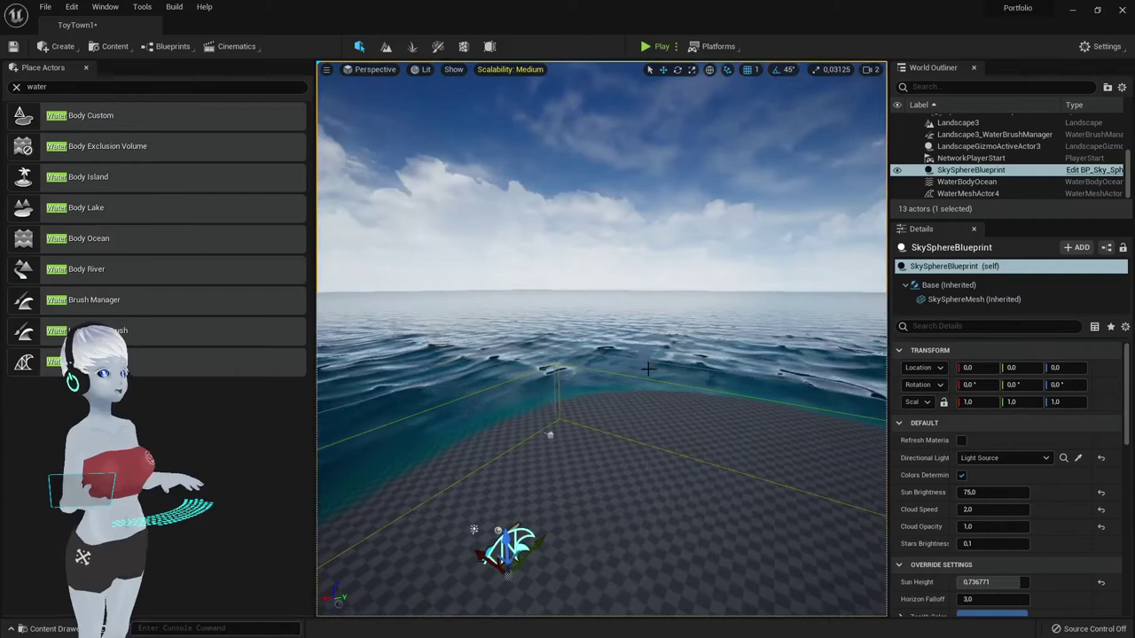
pyautogui.moveTo(648, 368); pyautogui.dragTo(648, 369, button='right')
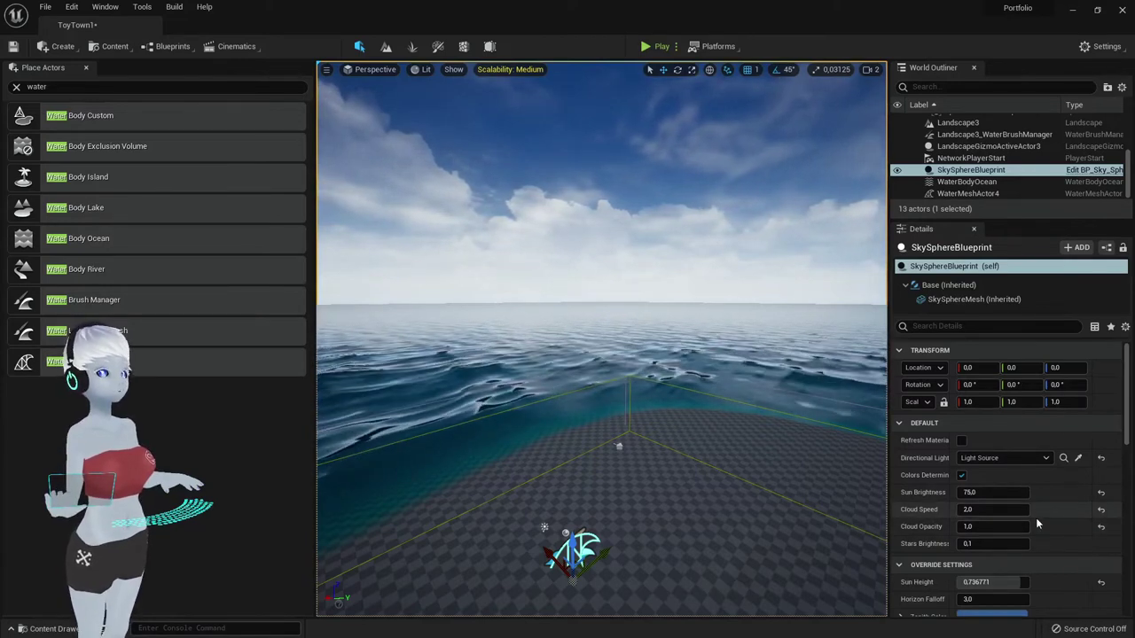
pyautogui.scroll(-2, 1035, 517)
pyautogui.scroll(-1, 1035, 518)
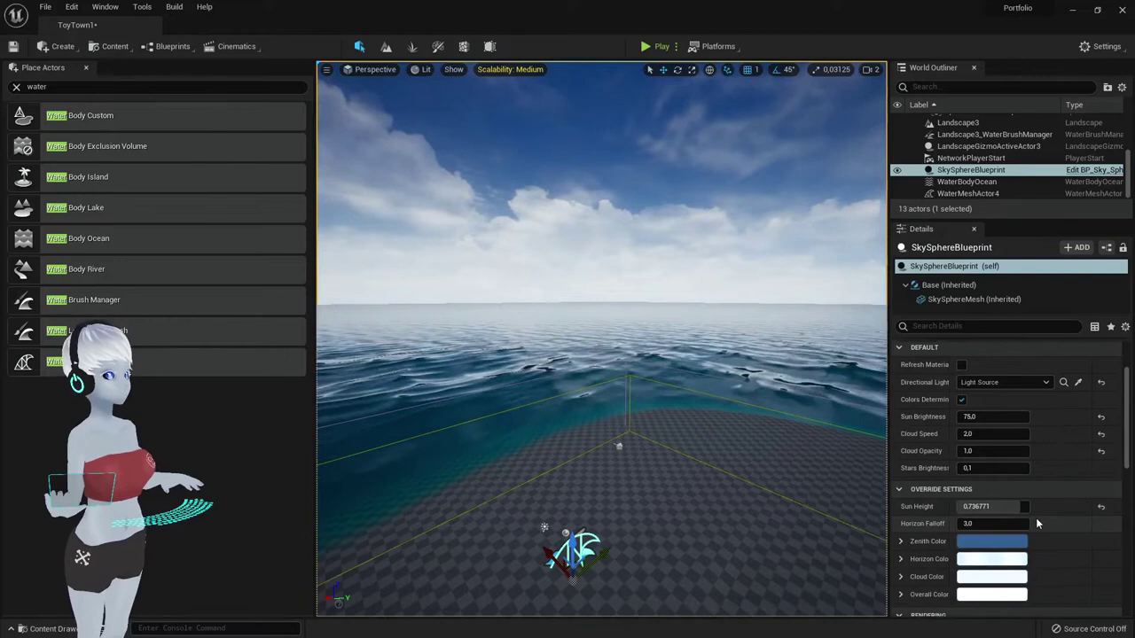
# Select the Water Body Ocean and scroll its Details down to the Rendering section
pyautogui.click(605, 320)
pyautogui.scroll(-1, 967, 484)
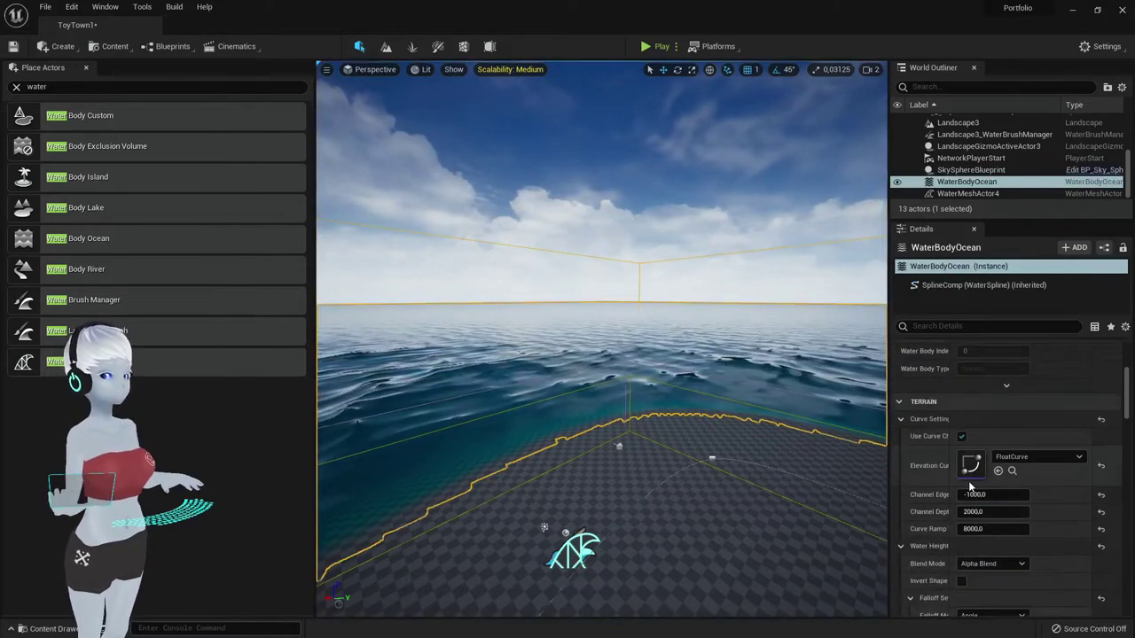
pyautogui.scroll(-1, 967, 484)
pyautogui.scroll(-2, 968, 483)
pyautogui.scroll(-2, 969, 481)
pyautogui.scroll(-3, 969, 481)
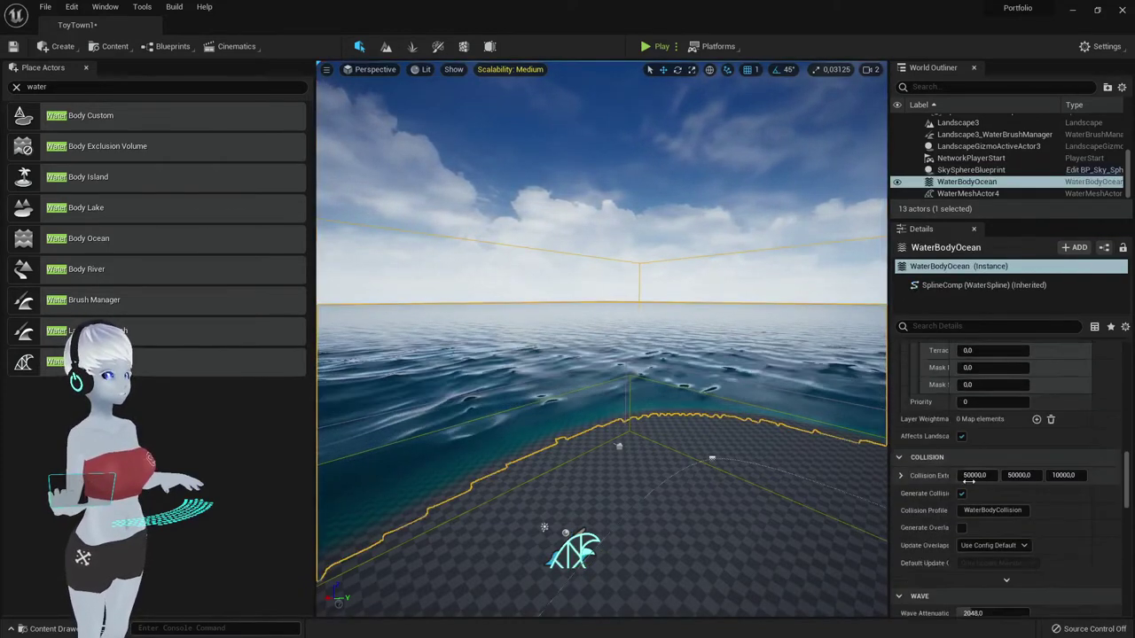
pyautogui.scroll(-3, 969, 481)
pyautogui.scroll(-2, 969, 481)
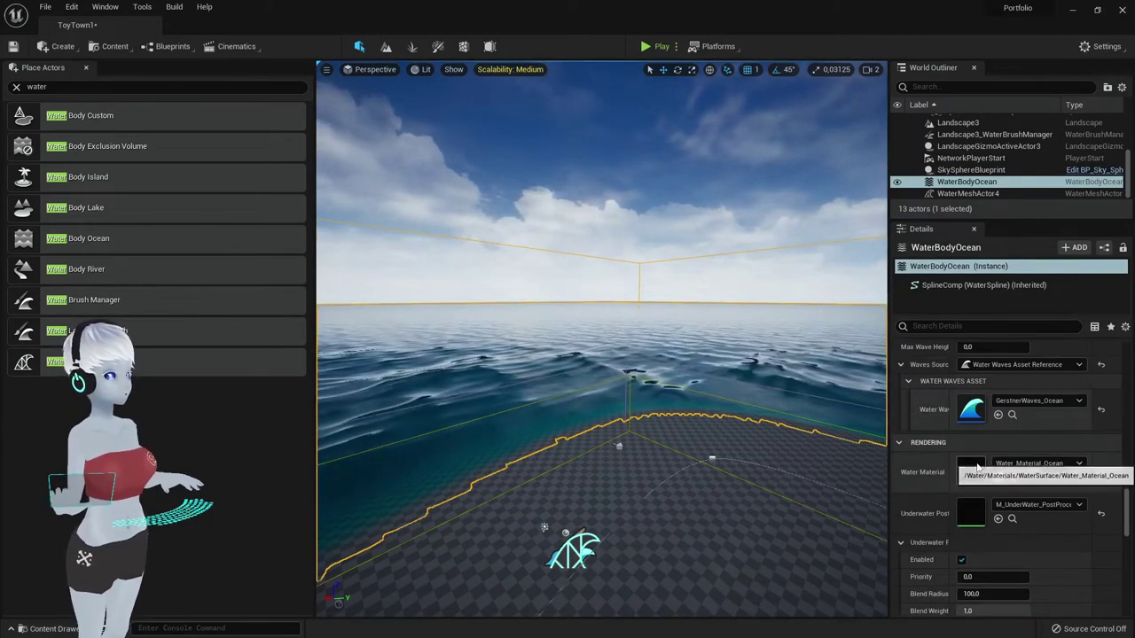
# Open Water_Material_Ocean in the material instance editor and widen the parameter names column
pyautogui.doubleClick(980, 463)
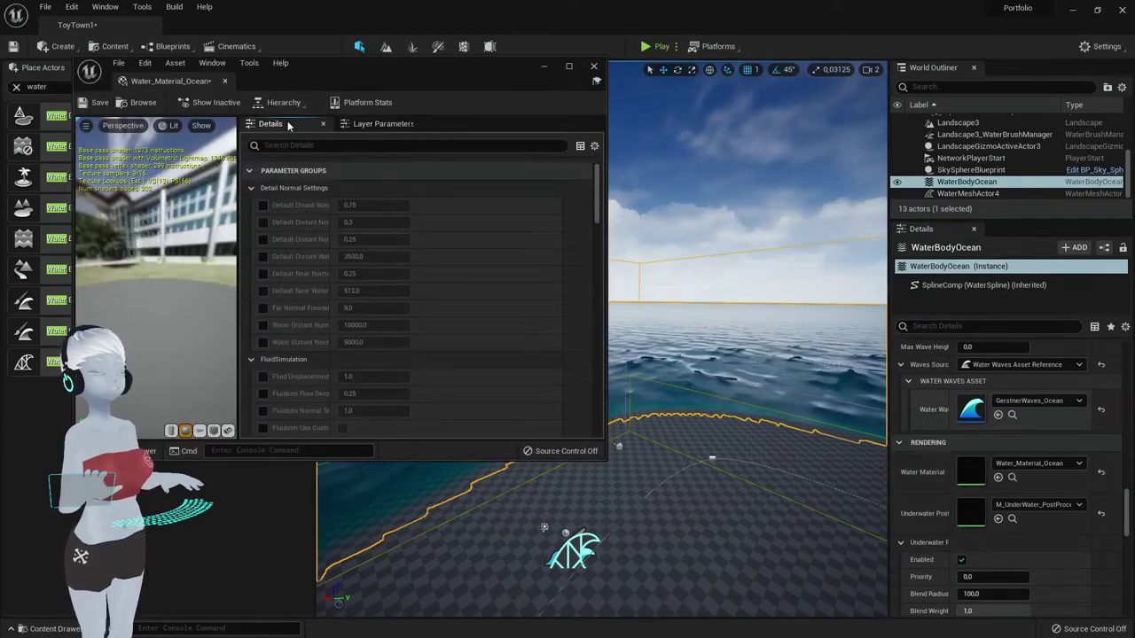
pyautogui.moveTo(314, 65); pyautogui.dragTo(325, 77)
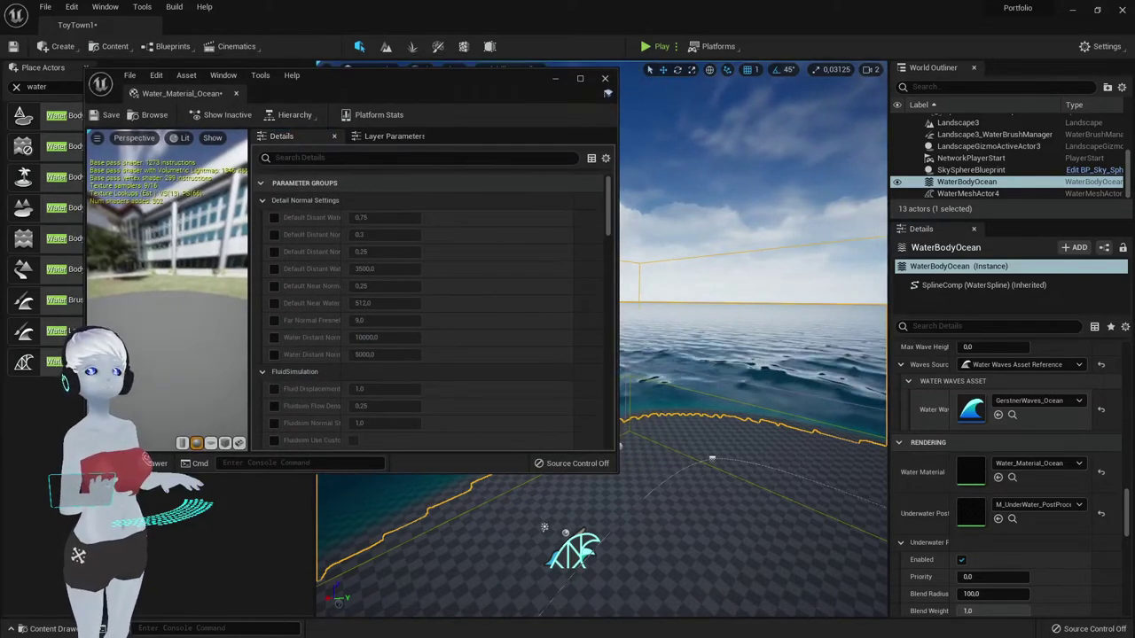
pyautogui.moveTo(727, 329); pyautogui.dragTo(563, 346, button='right')
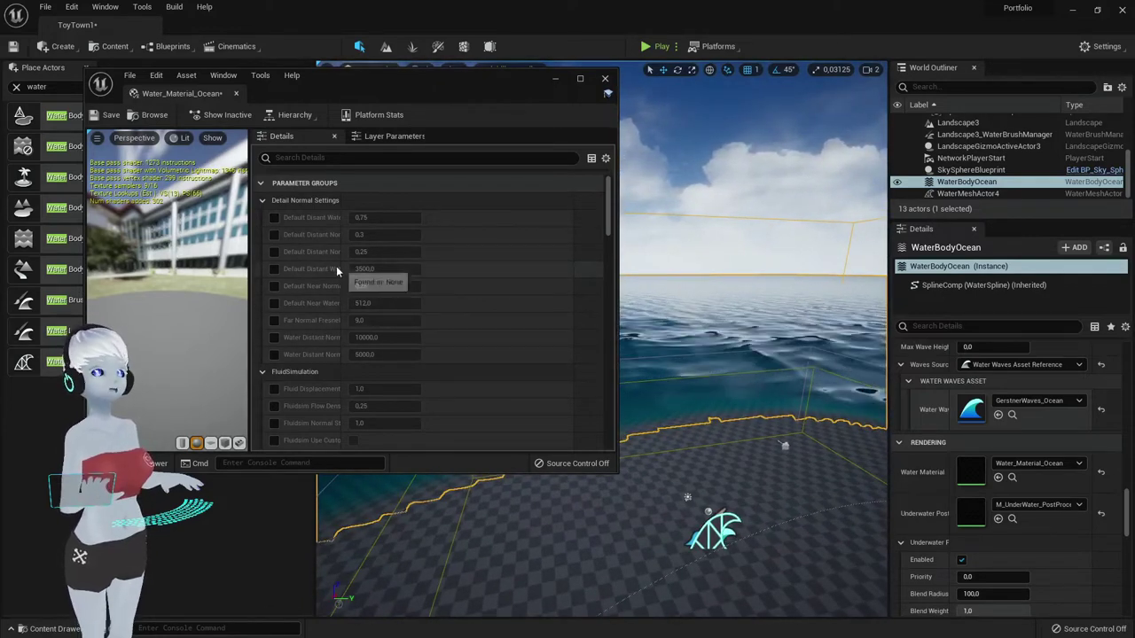
pyautogui.moveTo(340, 268); pyautogui.dragTo(383, 269)
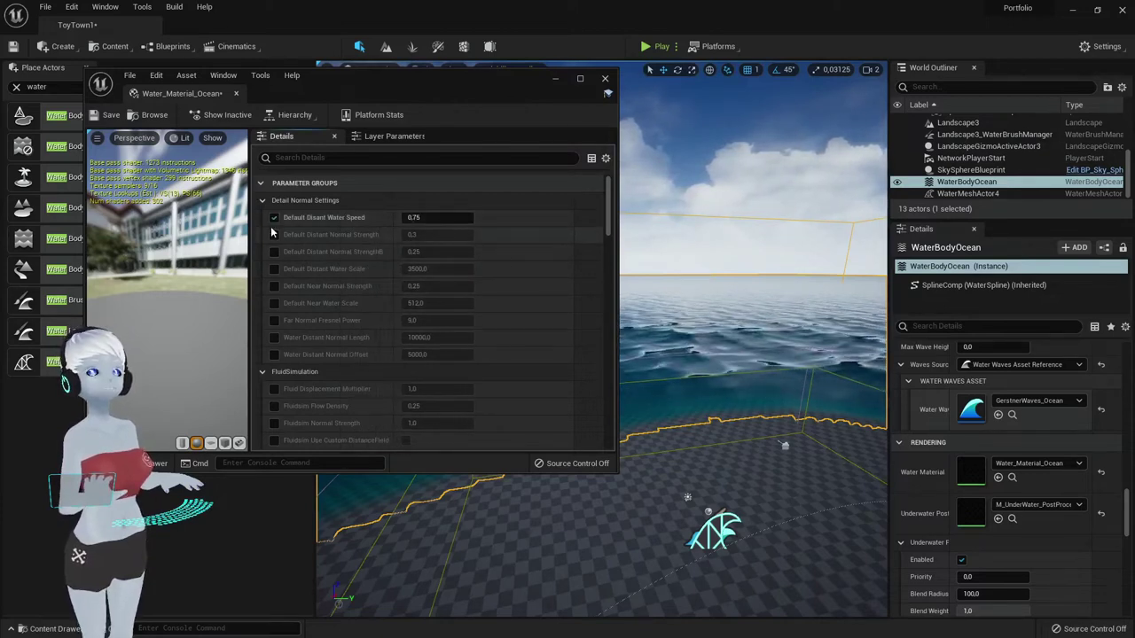
# Edit Distant Water Speed, test a 1.3 distant normal strength, then disable it and raise water scale
pyautogui.click(437, 218)
pyautogui.write('1')
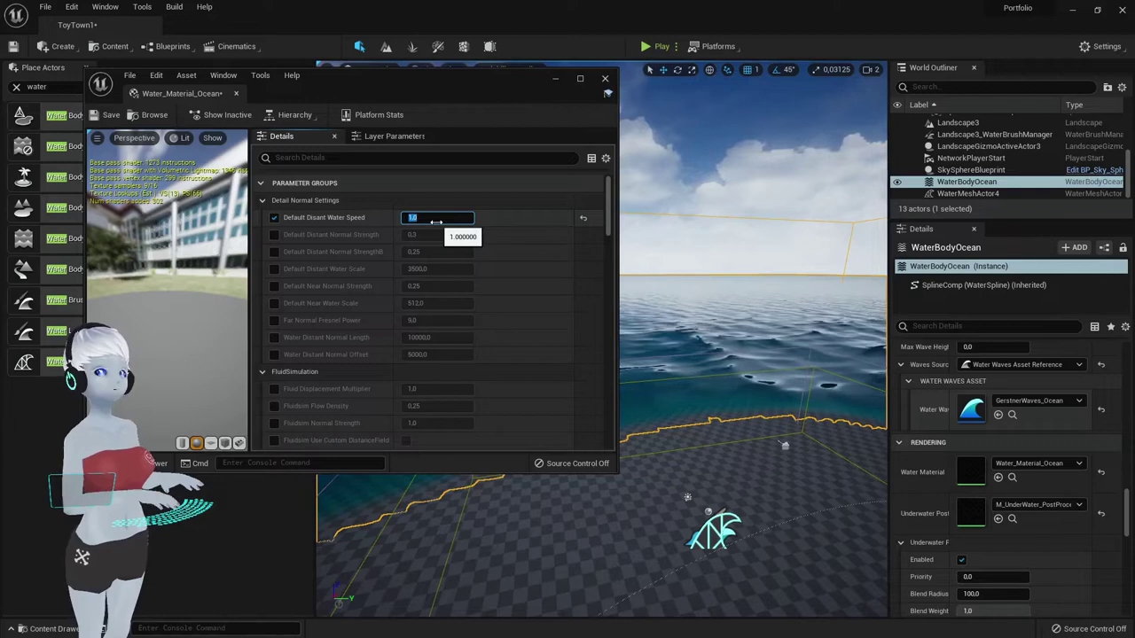
pyautogui.click(274, 235)
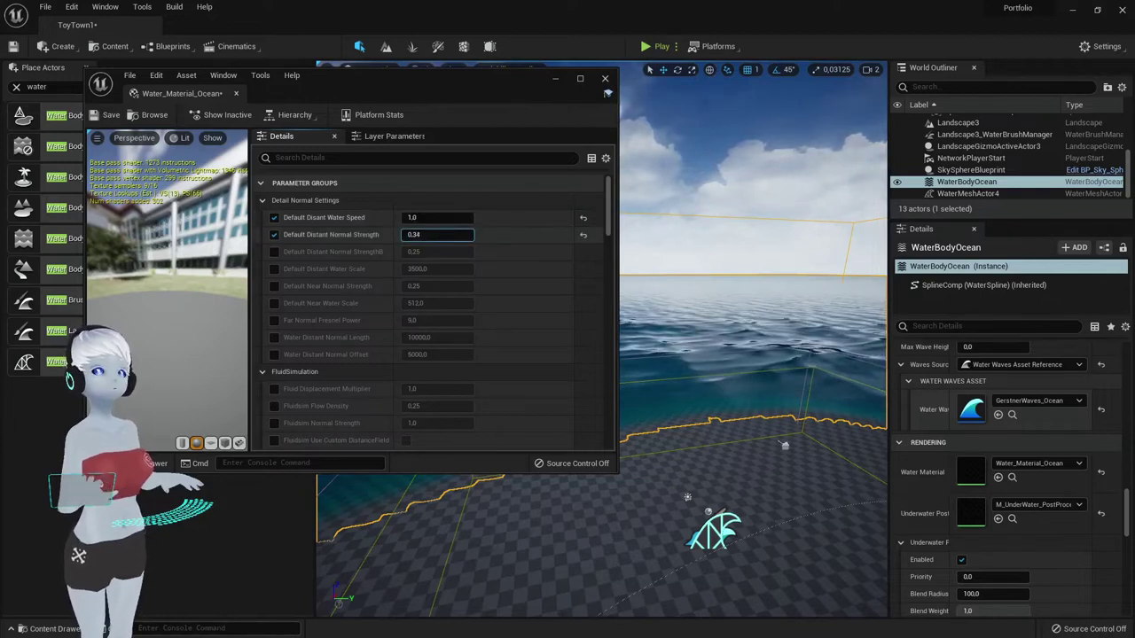
pyautogui.moveTo(437, 236); pyautogui.dragTo(461, 235)
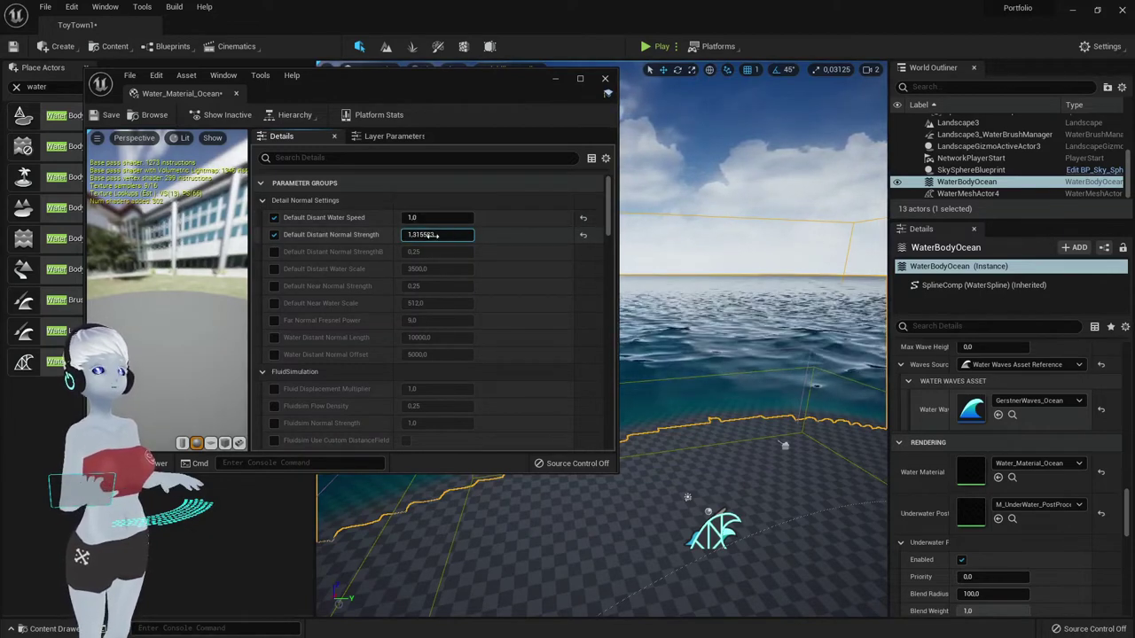
pyautogui.click(274, 234)
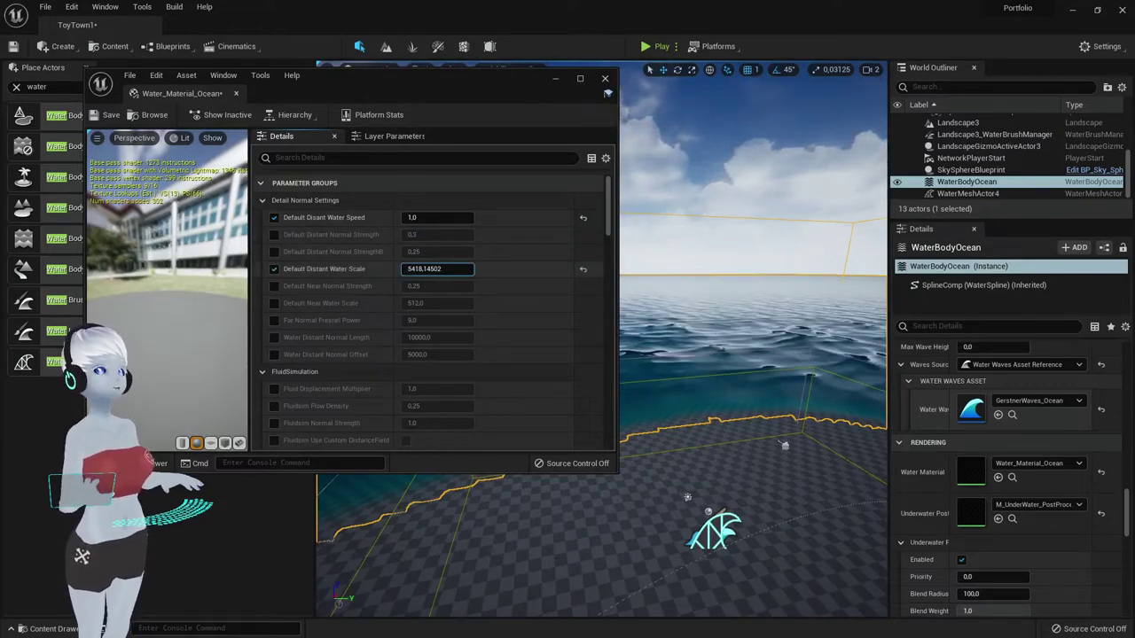
pyautogui.moveTo(427, 270); pyautogui.dragTo(479, 271)
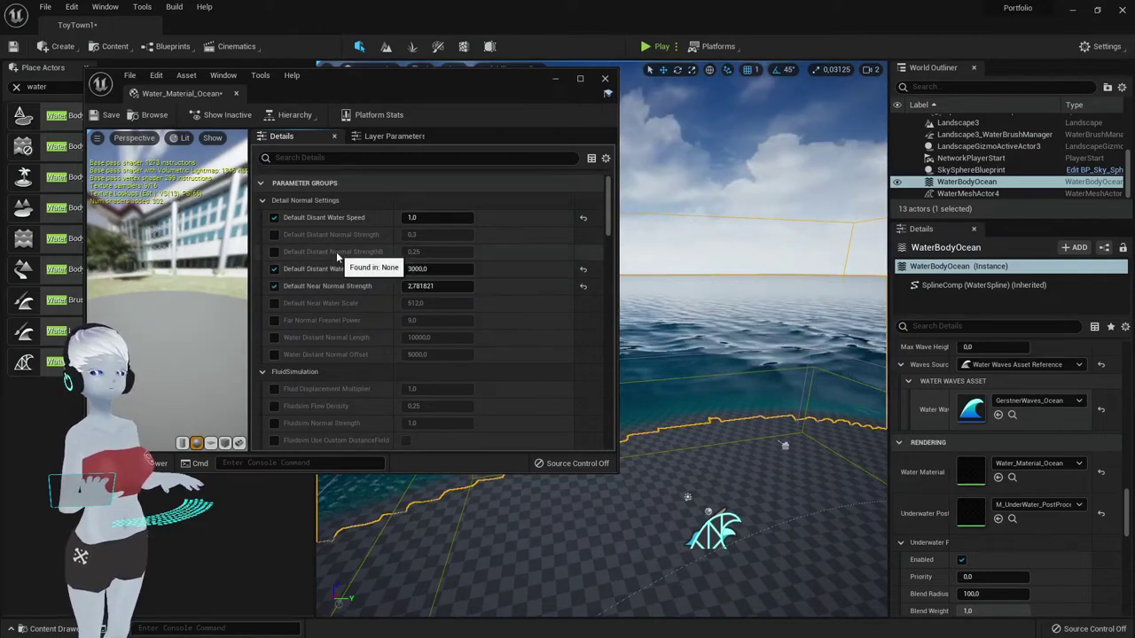
# Raise Sim Flowmap Detection to about 5.43 and Sim Foam Scale to about 524
pyautogui.scroll(-1, 441, 257)
pyautogui.scroll(-1, 335, 261)
pyautogui.scroll(-1, 357, 237)
pyautogui.scroll(-1, 357, 238)
pyautogui.scroll(-1, 358, 237)
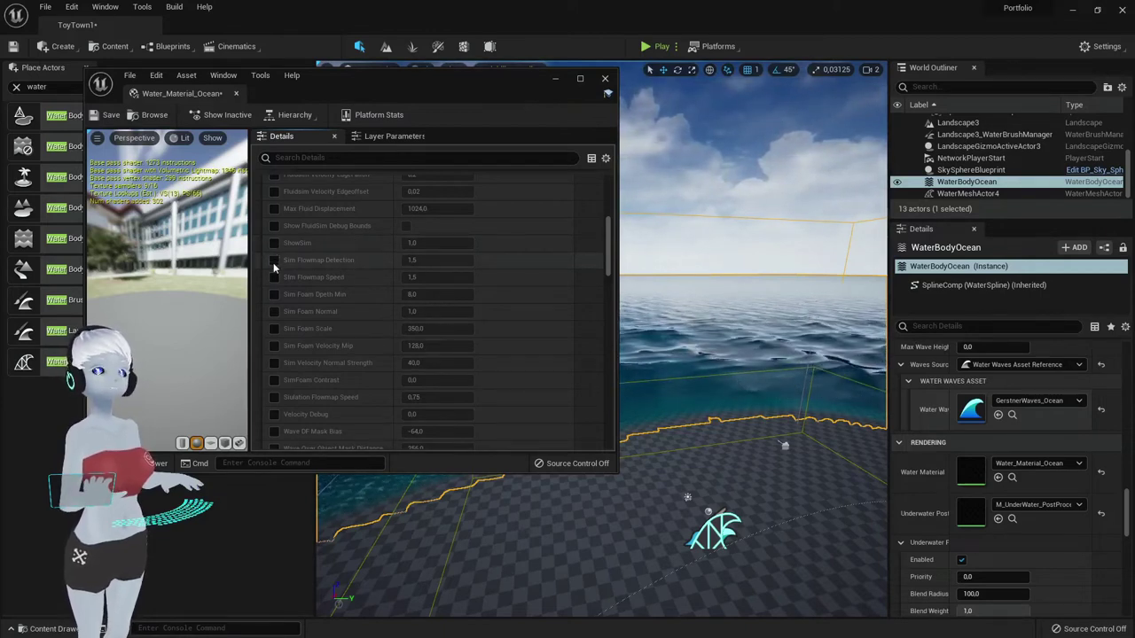
pyautogui.moveTo(420, 260); pyautogui.dragTo(461, 260)
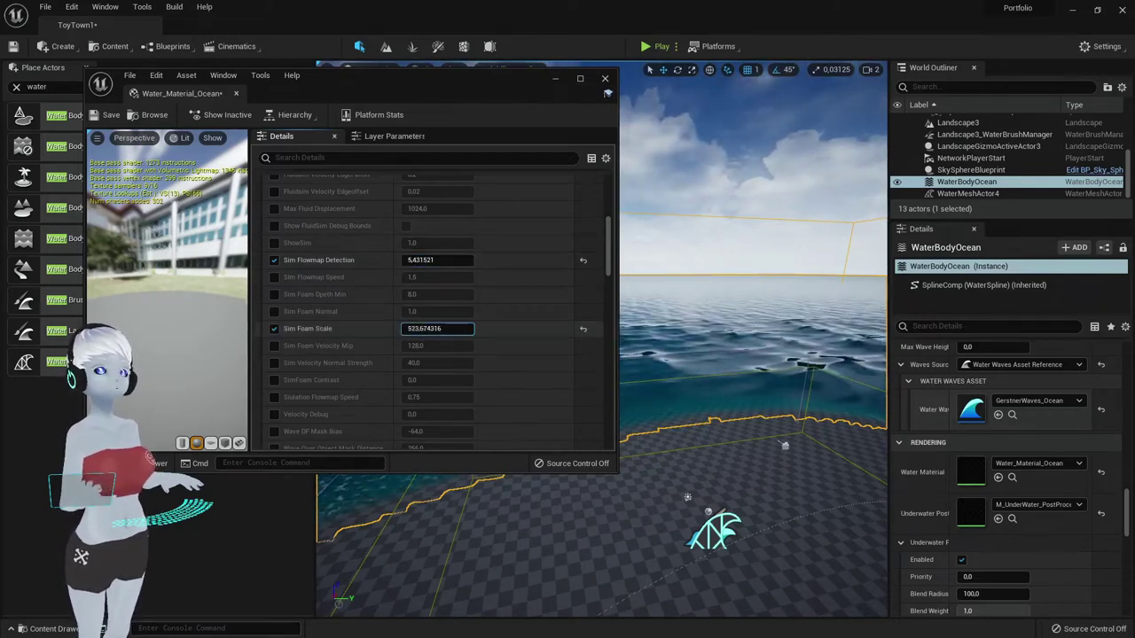
pyautogui.scroll(-10, 398, 302)
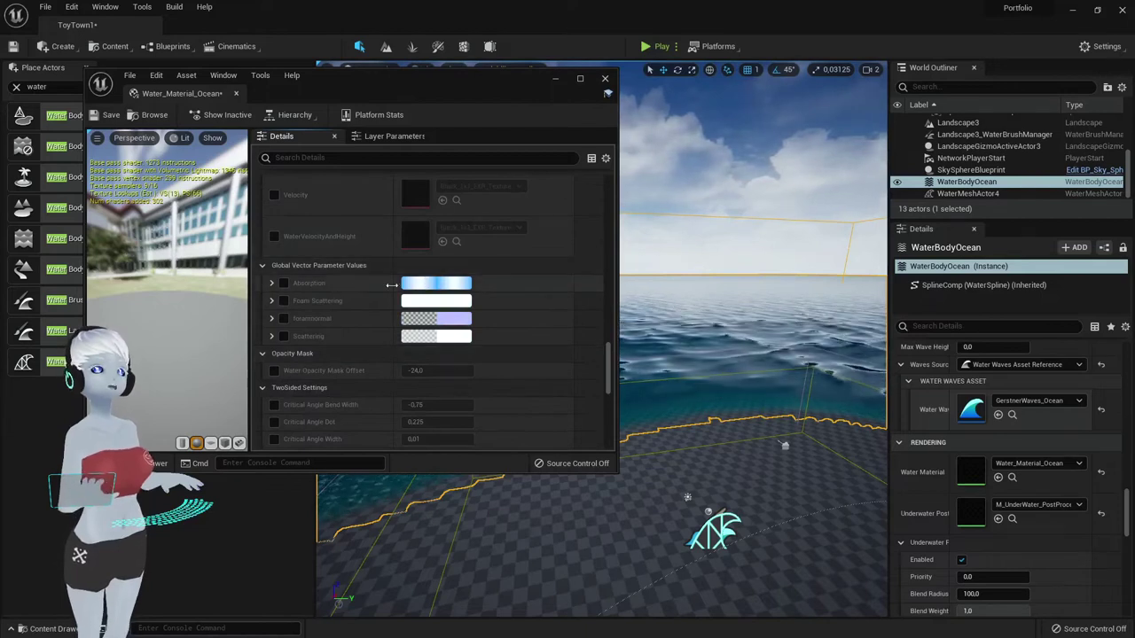
# Expand Absorption and raise its green value to preview a turquoise ocean tint
pyautogui.click(271, 284)
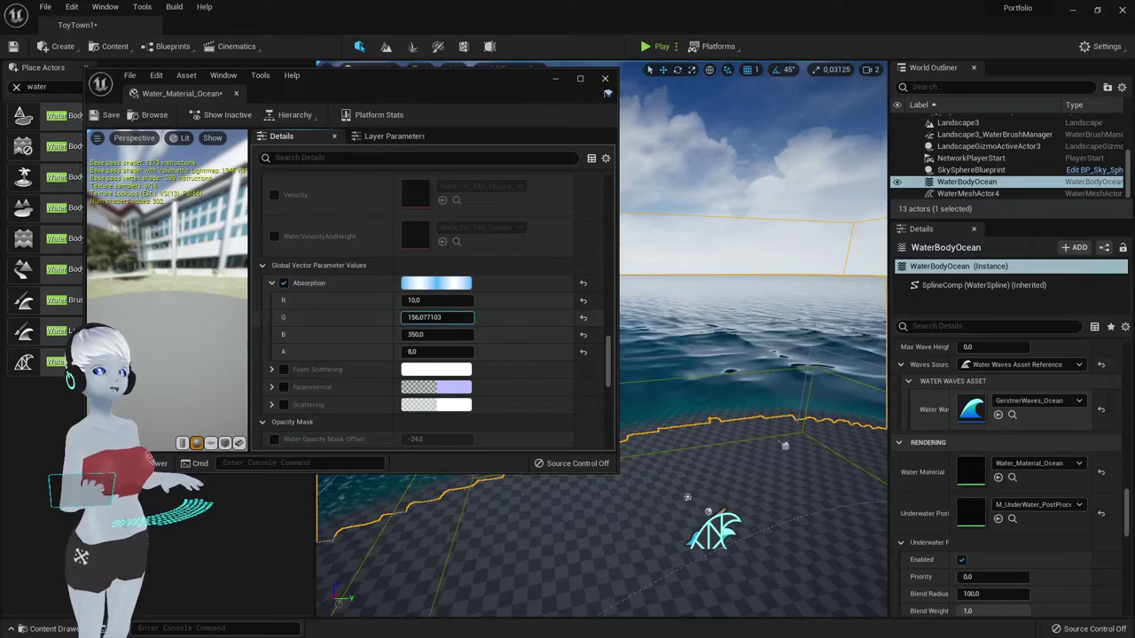
pyautogui.moveTo(423, 318); pyautogui.dragTo(425, 335)
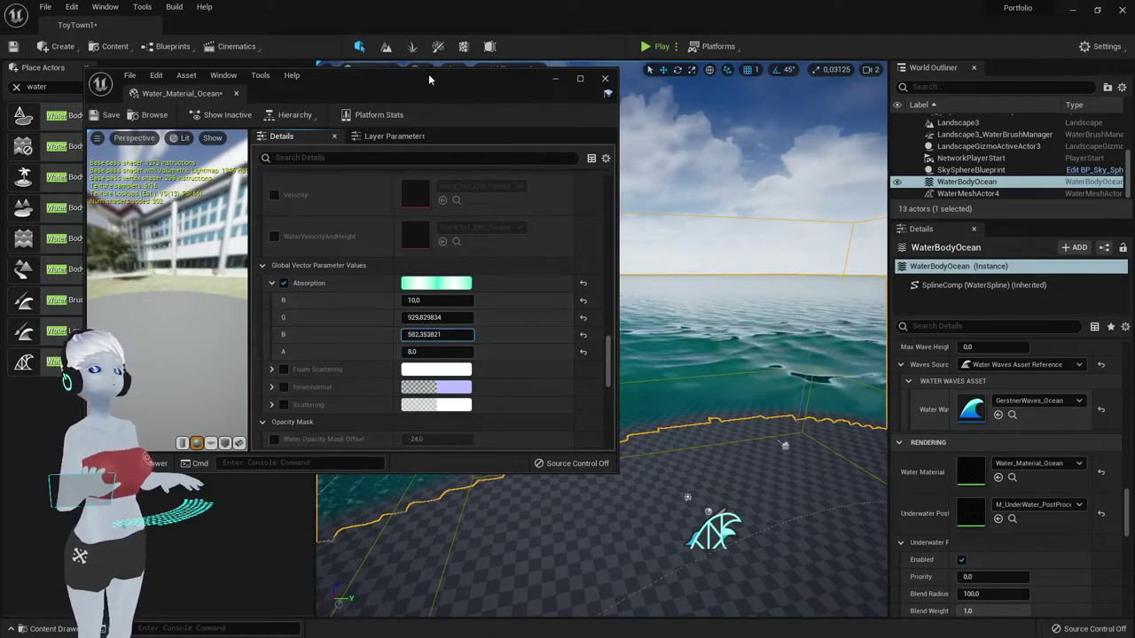
pyautogui.moveTo(428, 79); pyautogui.dragTo(285, 167)
pyautogui.moveTo(714, 261); pyautogui.dragTo(754, 257, button='right')
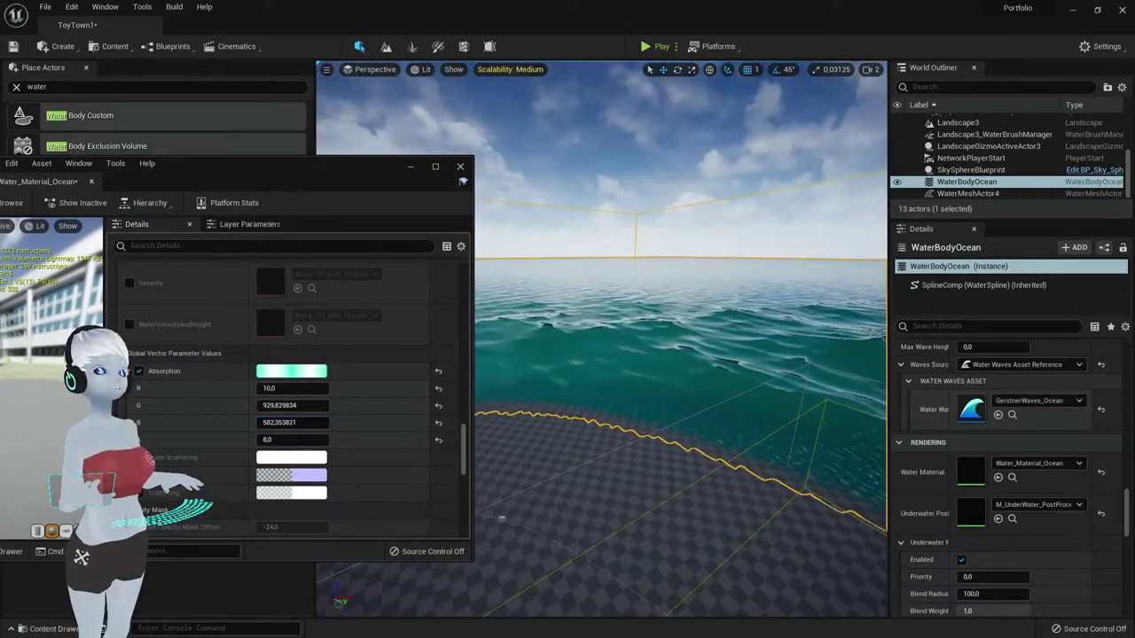
pyautogui.moveTo(221, 167); pyautogui.dragTo(460, 124)
# Reset the Absorption channels to the default R 10, G 150, B 350, A 8
pyautogui.scroll(-3, 445, 289)
pyautogui.scroll(-1, 445, 289)
pyautogui.scroll(-1, 445, 289)
pyautogui.scroll(-1, 445, 288)
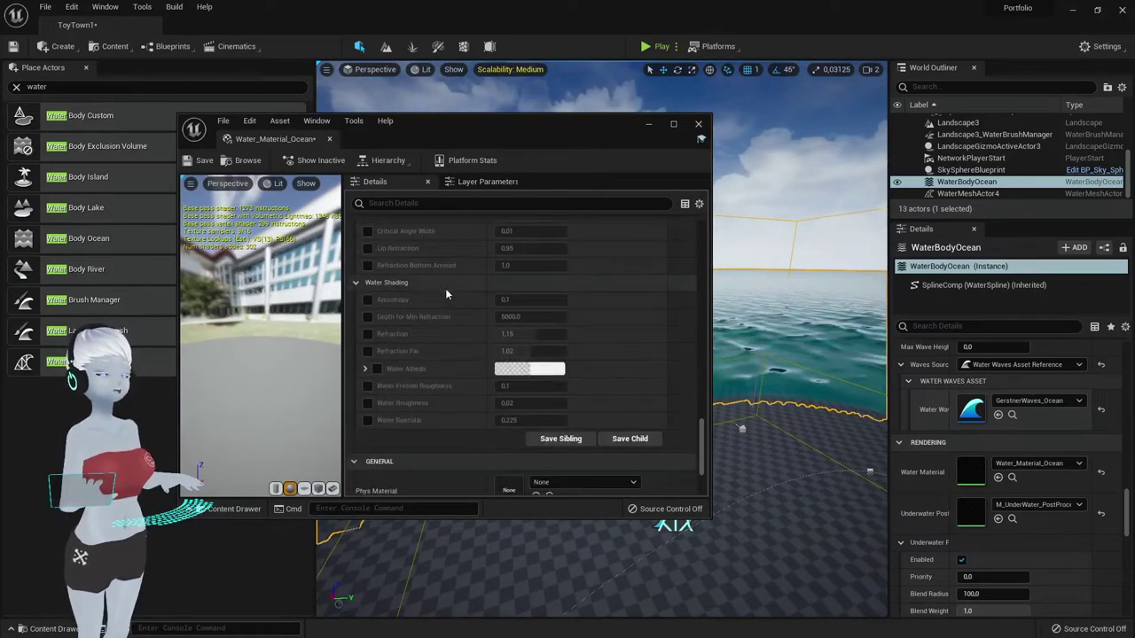
pyautogui.scroll(-1, 445, 288)
pyautogui.scroll(-2, 436, 300)
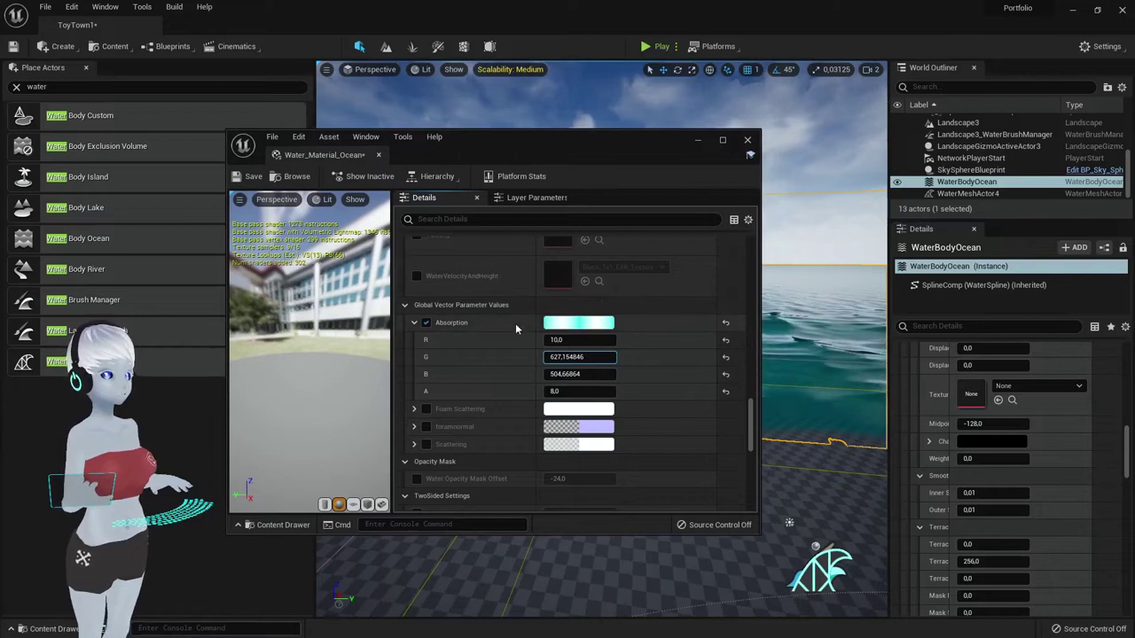
pyautogui.moveTo(618, 142); pyautogui.dragTo(555, 137)
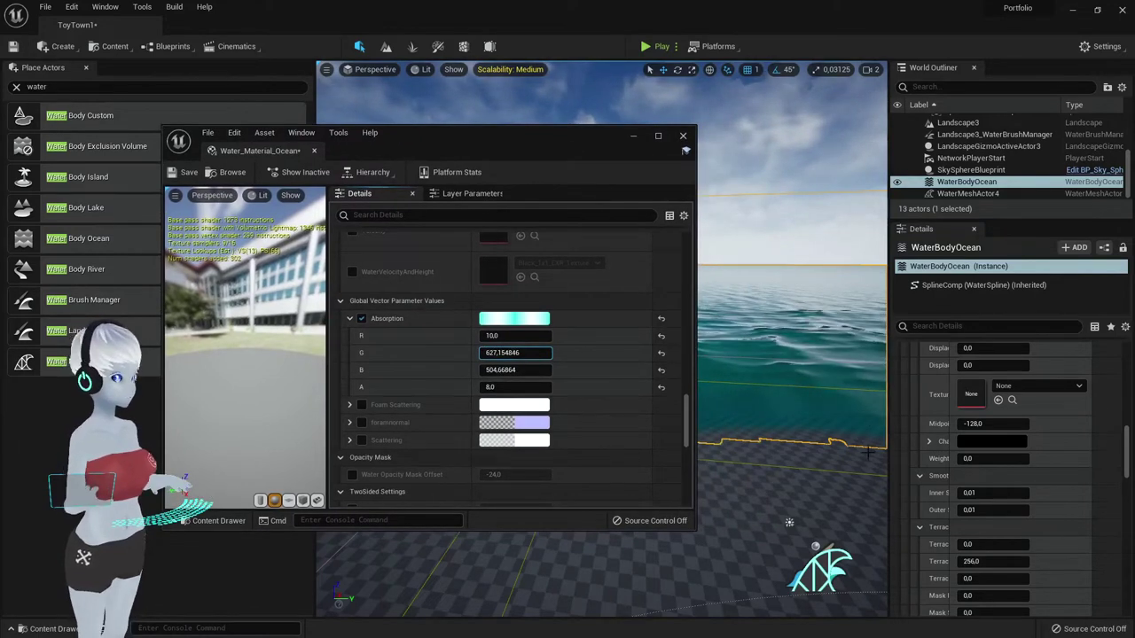
pyautogui.click(660, 388)
pyautogui.click(661, 353)
pyautogui.click(661, 336)
pyautogui.click(660, 370)
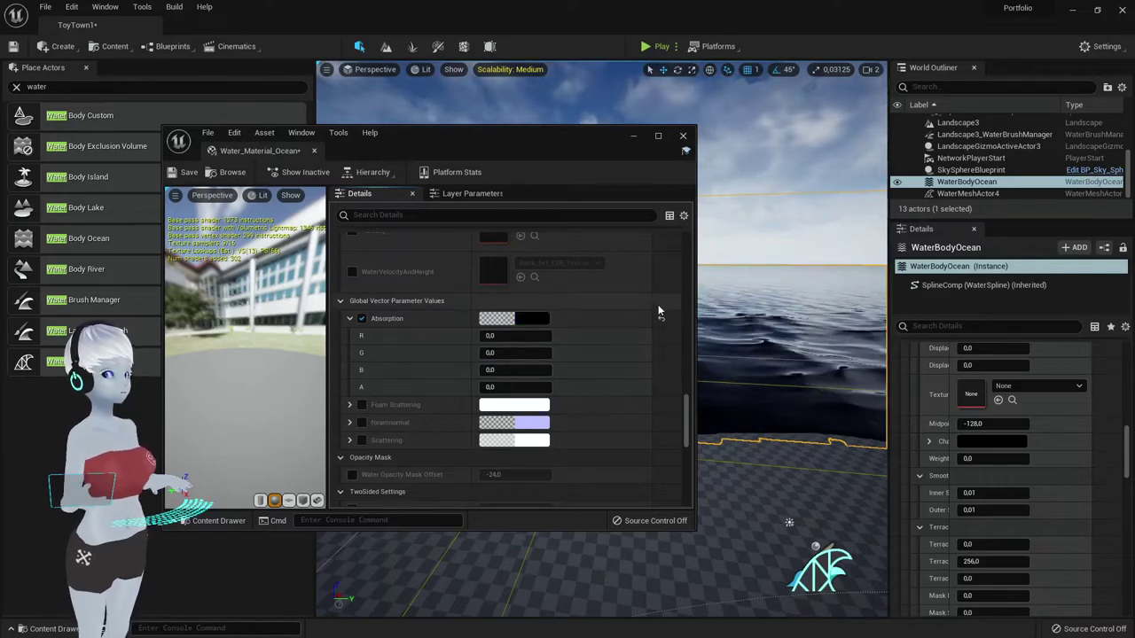
pyautogui.click(660, 325)
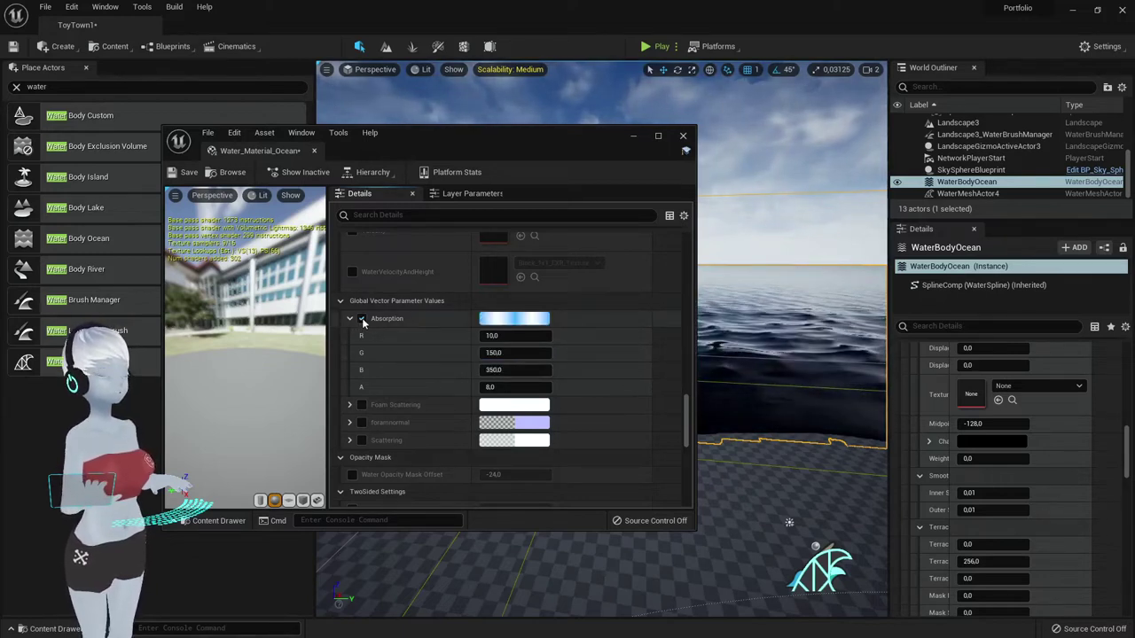
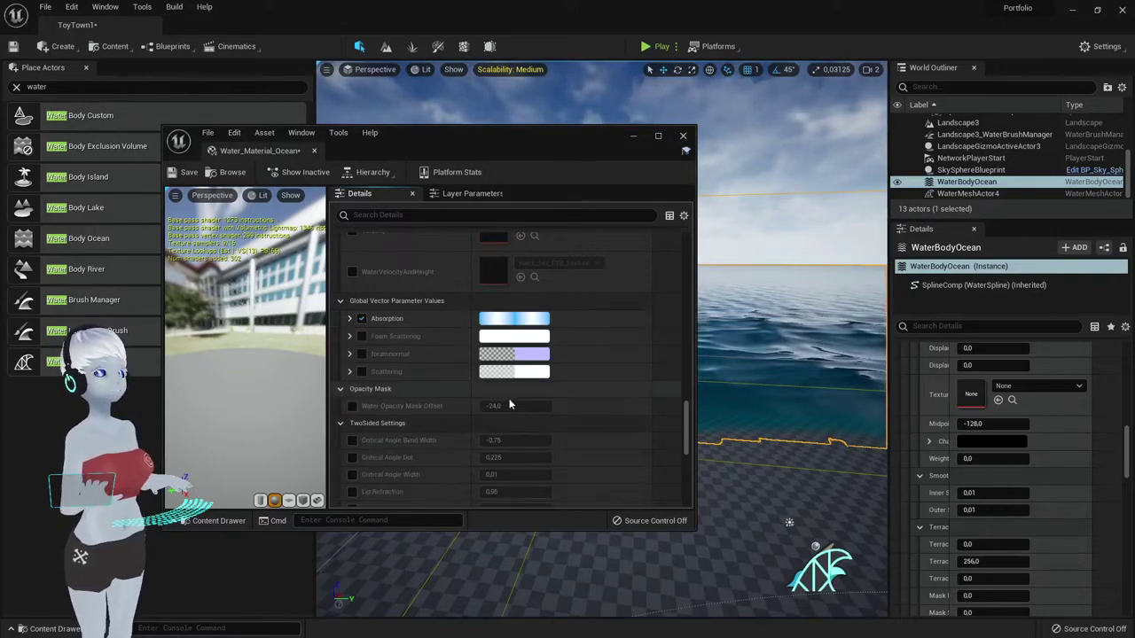
# Uncheck Default Distant Water Speed in the Water_Material_Ocean instance
pyautogui.scroll(5, 509, 398)
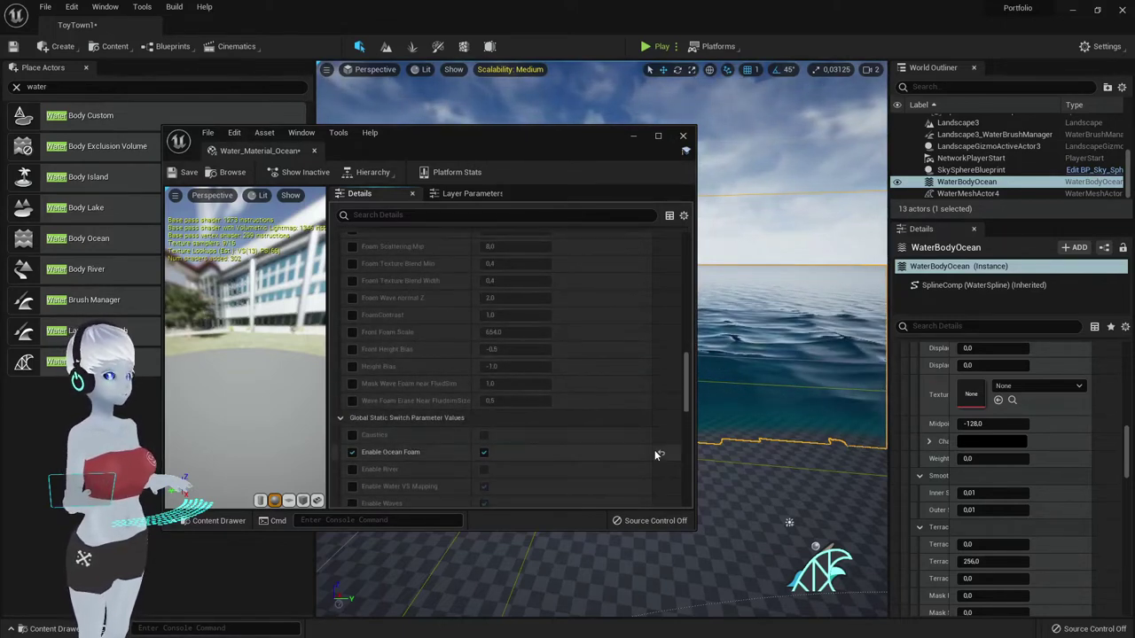
pyautogui.scroll(-5, 663, 458)
pyautogui.scroll(10, 663, 389)
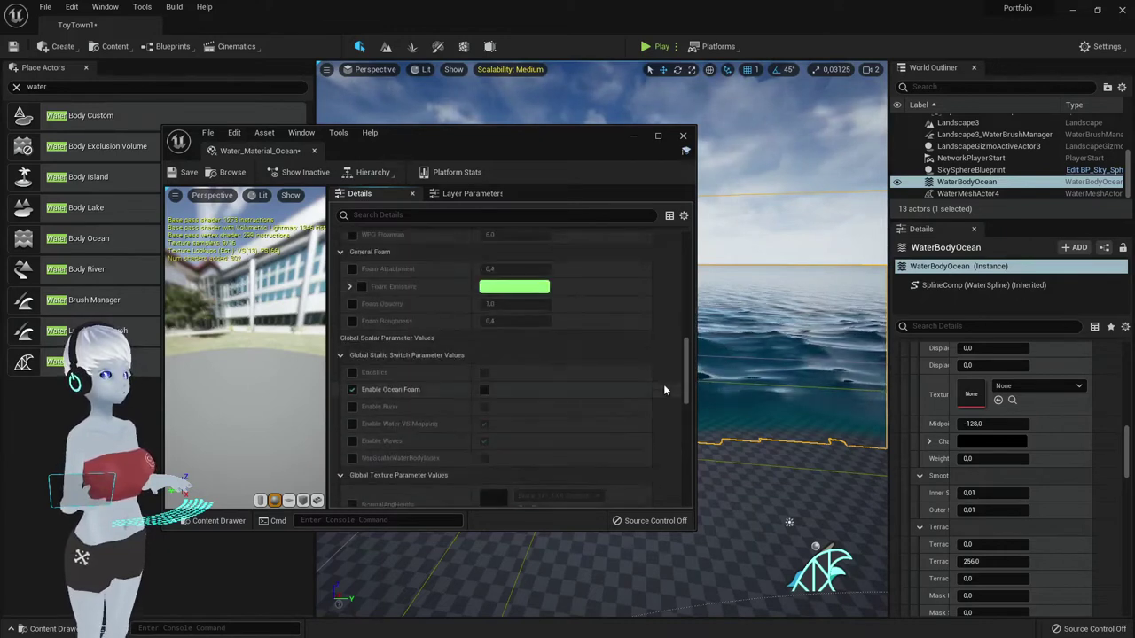
pyautogui.scroll(10, 663, 381)
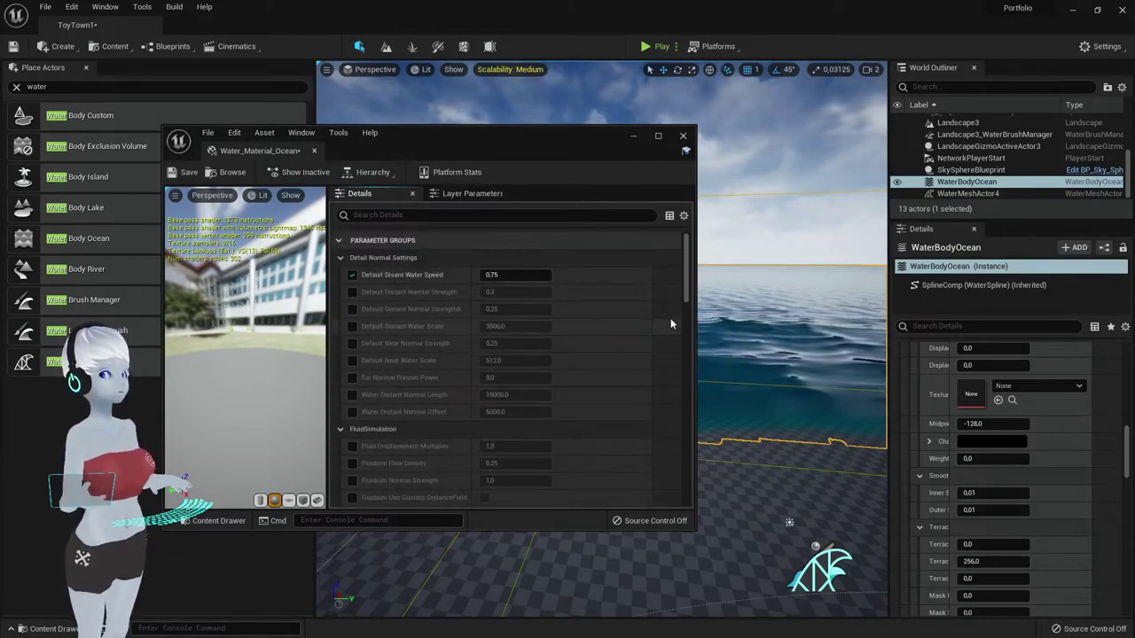
pyautogui.click(352, 275)
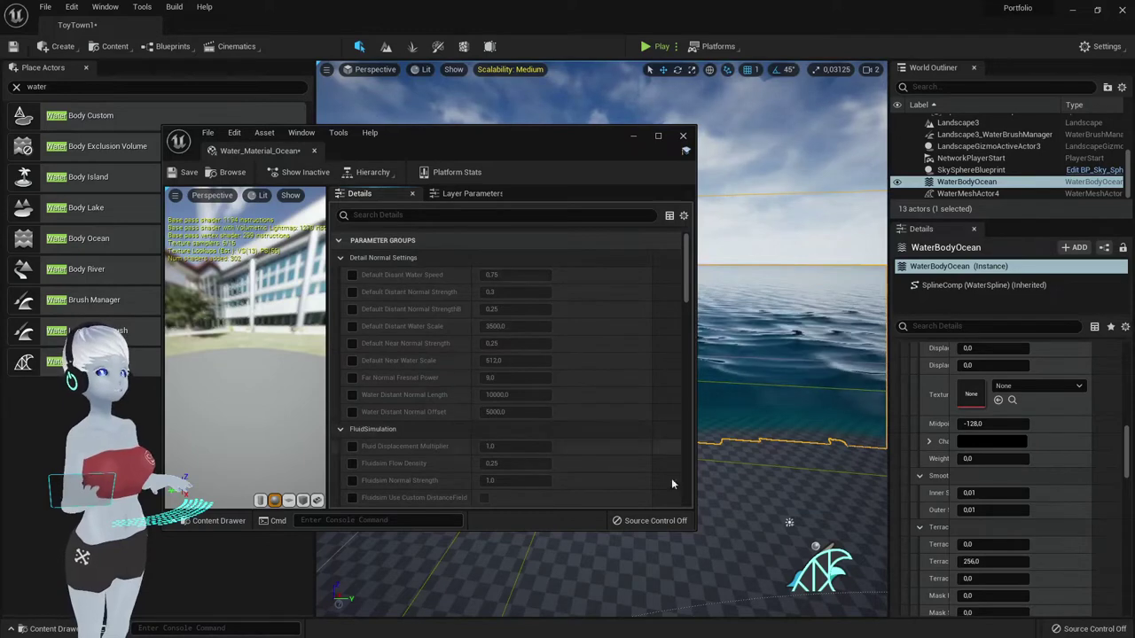
pyautogui.moveTo(500, 164); pyautogui.dragTo(305, 172)
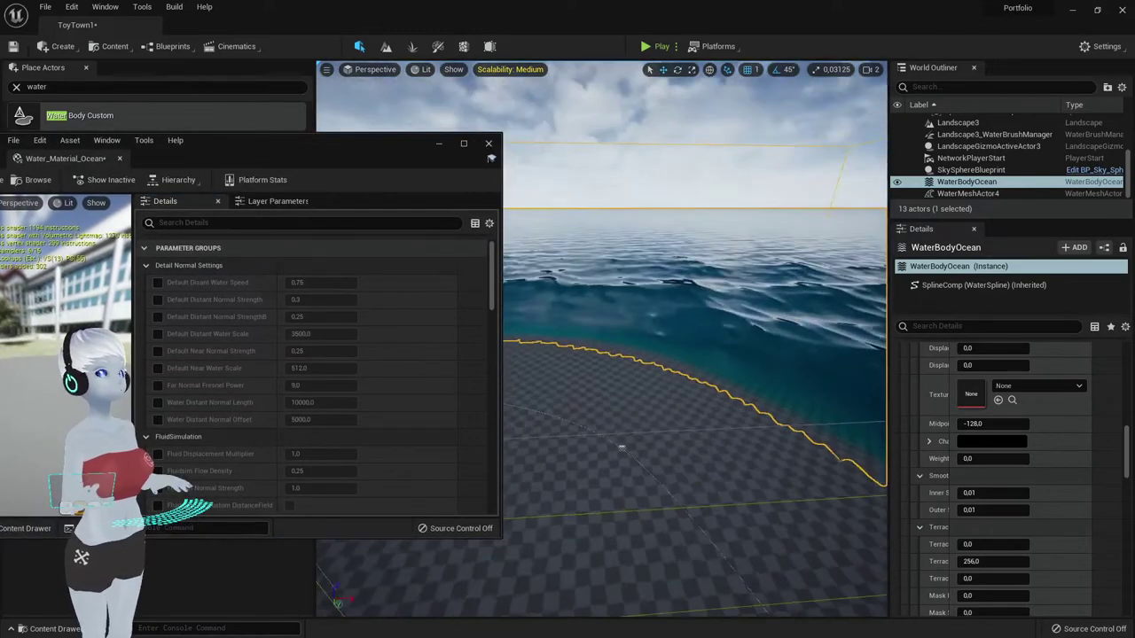
pyautogui.moveTo(308, 149); pyautogui.dragTo(570, 152)
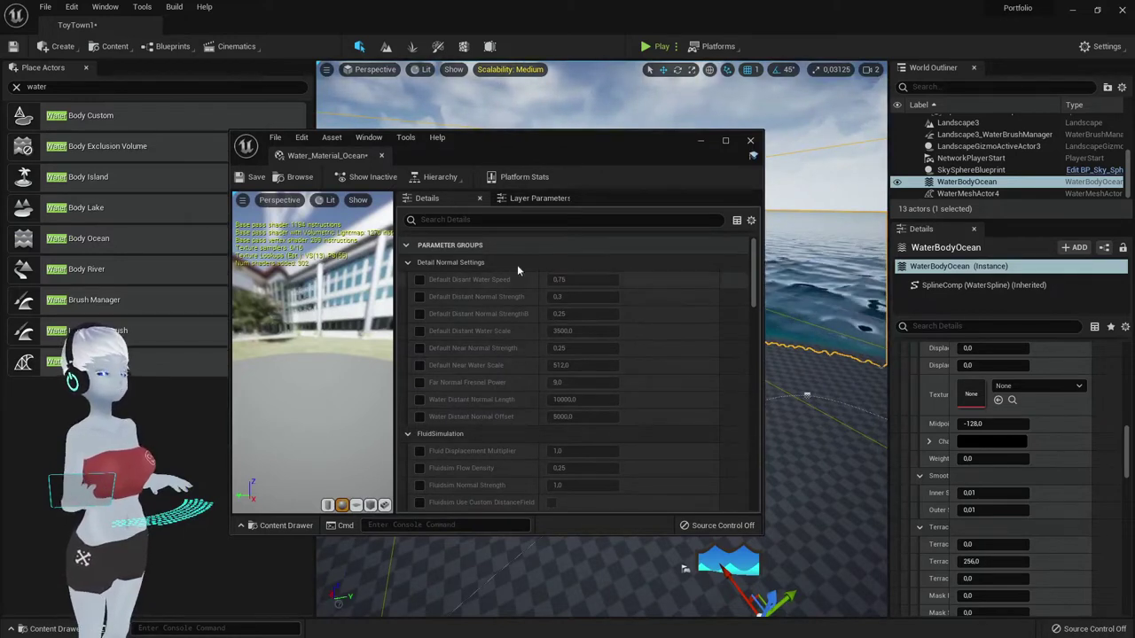
# Locate Water_Material_Ocean in the Content Browser from the ocean's Water Material field
pyautogui.scroll(-5, 922, 444)
pyautogui.scroll(-5, 935, 476)
pyautogui.scroll(-5, 932, 476)
pyautogui.scroll(-3, 962, 483)
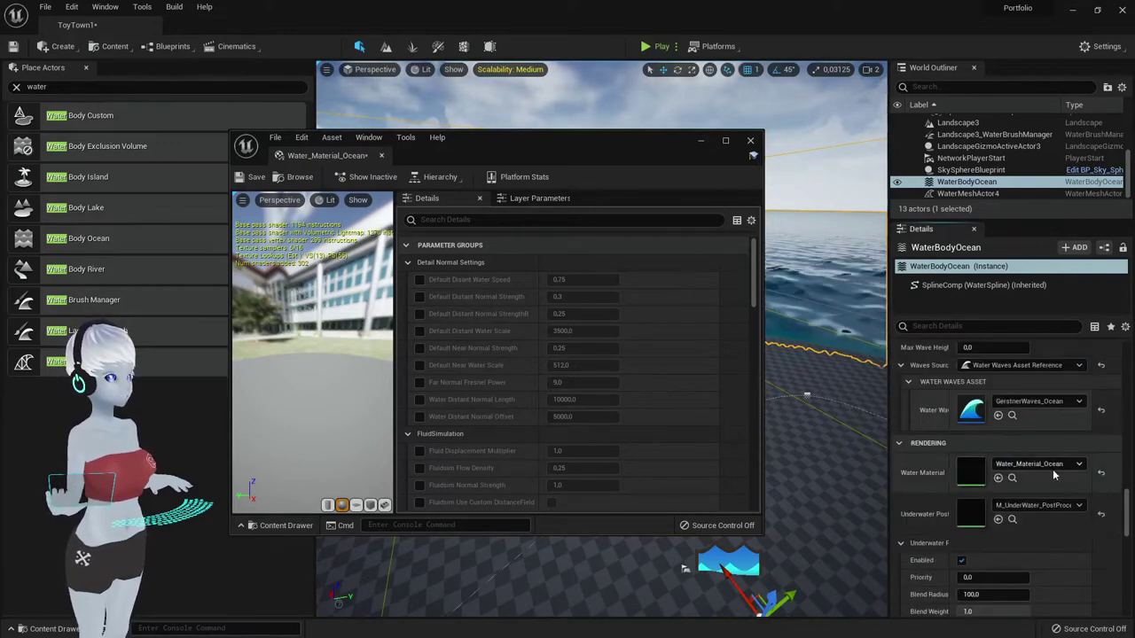
pyautogui.click(1012, 478)
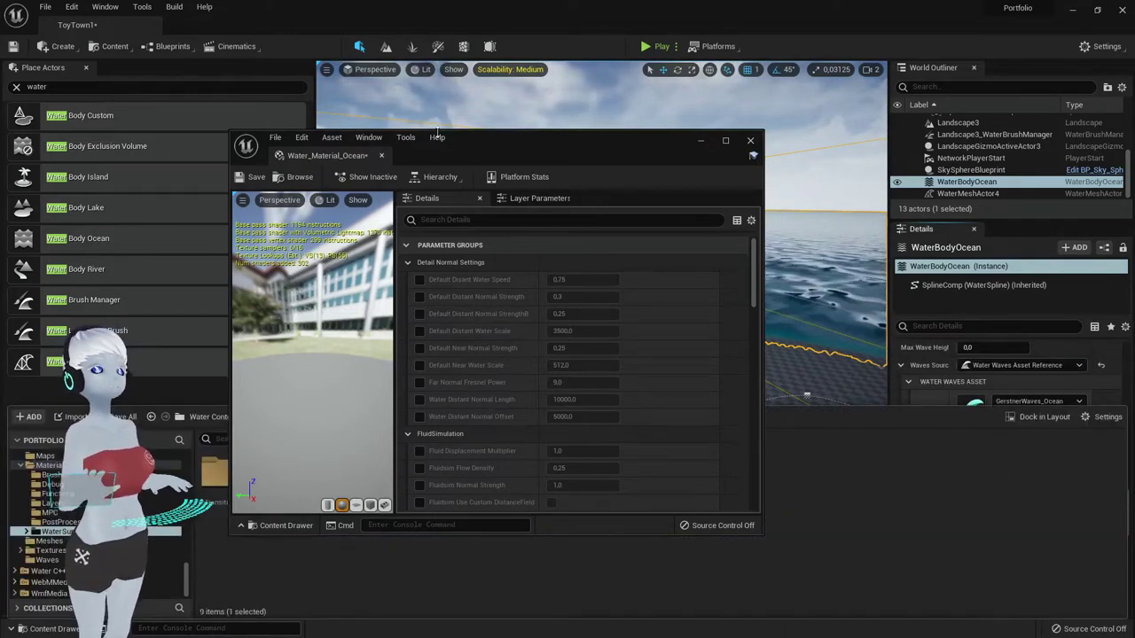
# Duplicate Water_Material_Ocean, then delete the resulting Water_Material_Ocean1 copy
pyautogui.moveTo(468, 142); pyautogui.dragTo(910, 105)
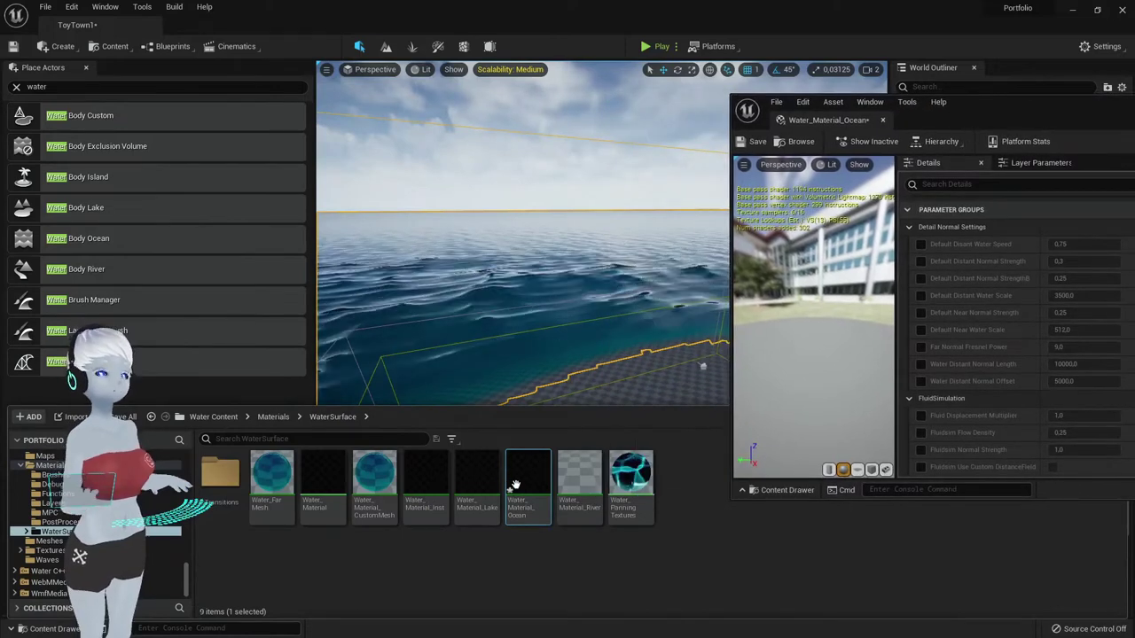
pyautogui.rightClick(515, 485)
pyautogui.click(611, 256)
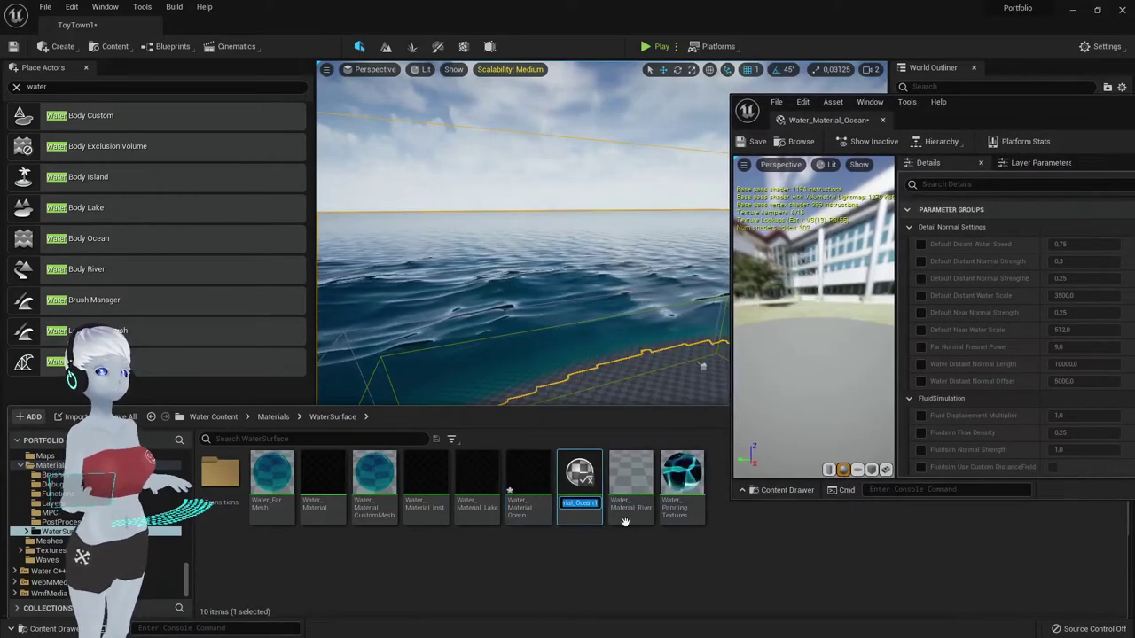
pyautogui.moveTo(949, 119); pyautogui.dragTo(823, 114)
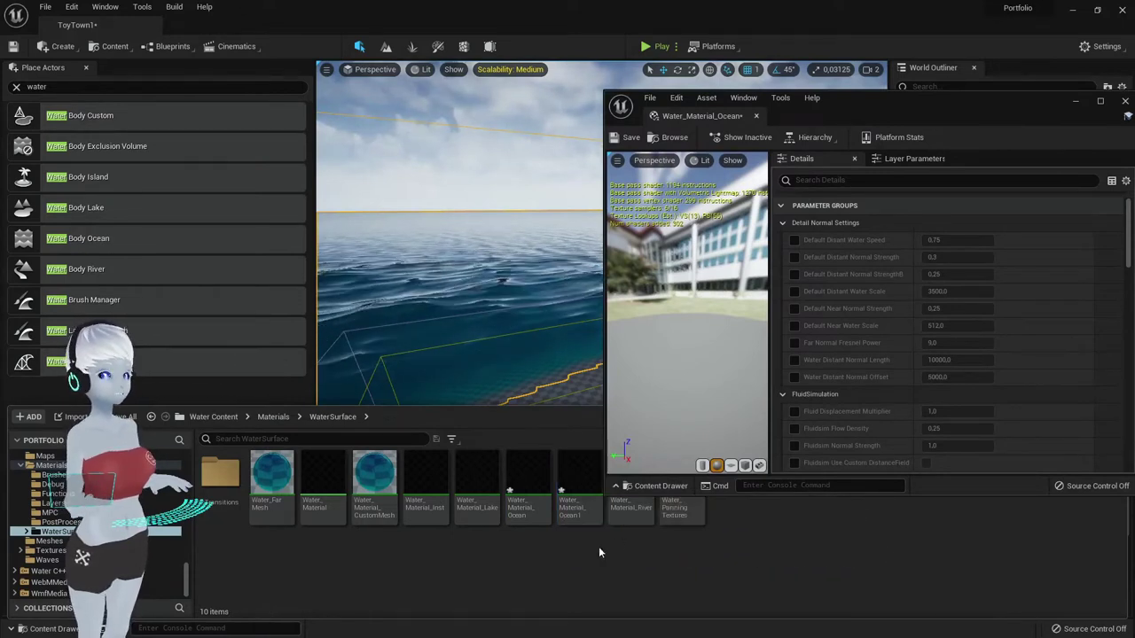
pyautogui.click(591, 470)
pyautogui.press('Delete')
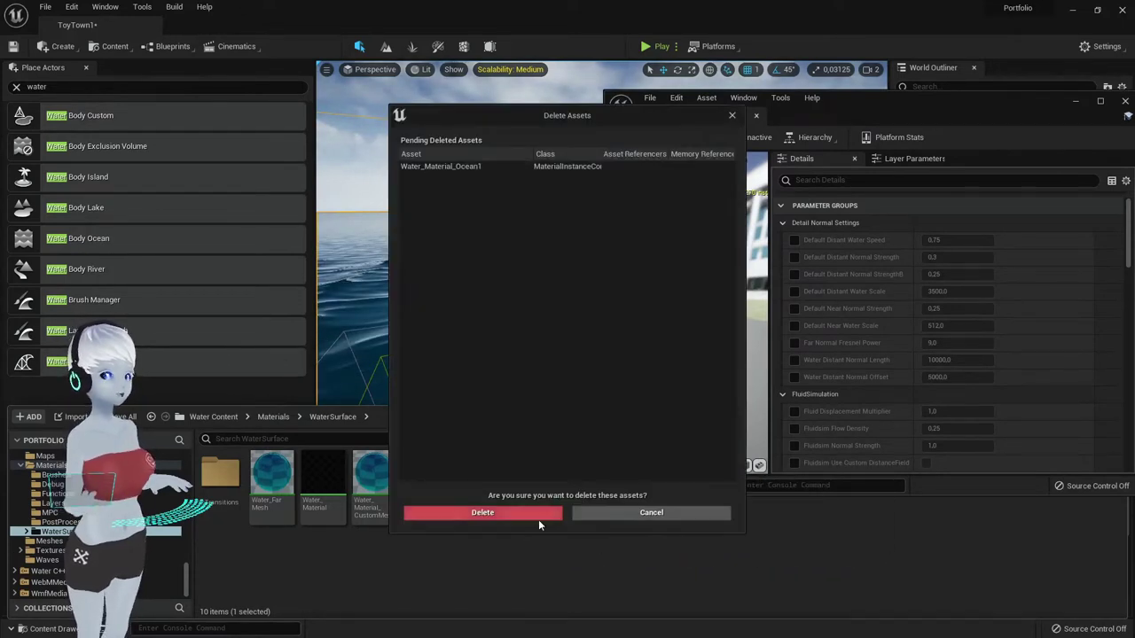
pyautogui.click(538, 520)
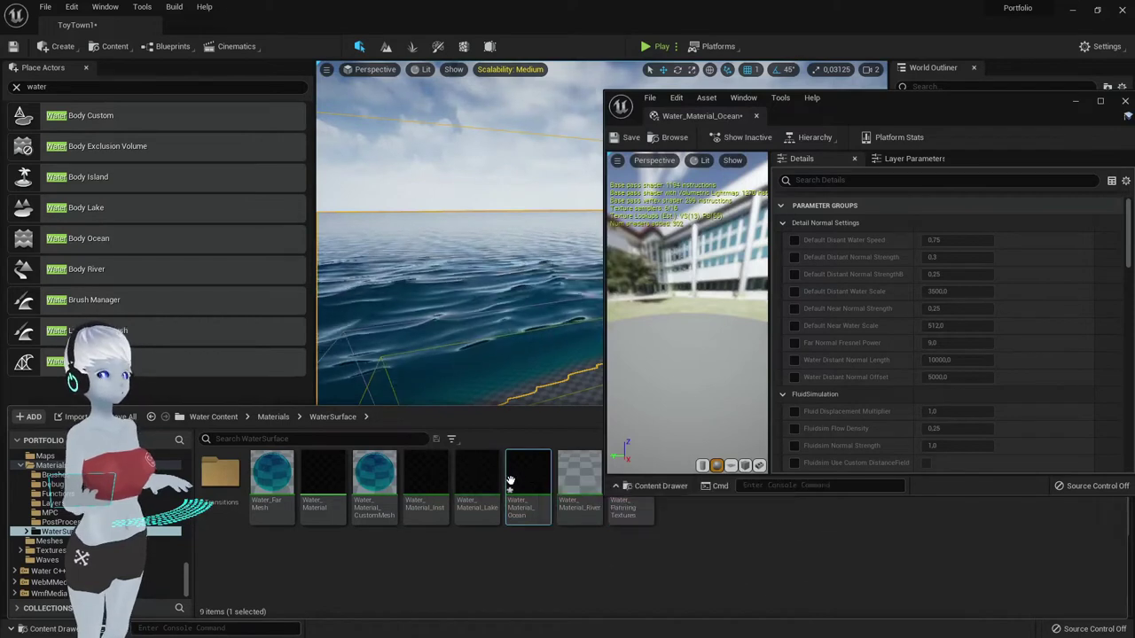
# Move the material editor aside and view the ocean surface at eye level
pyautogui.rightClick(511, 480)
pyautogui.click(559, 276)
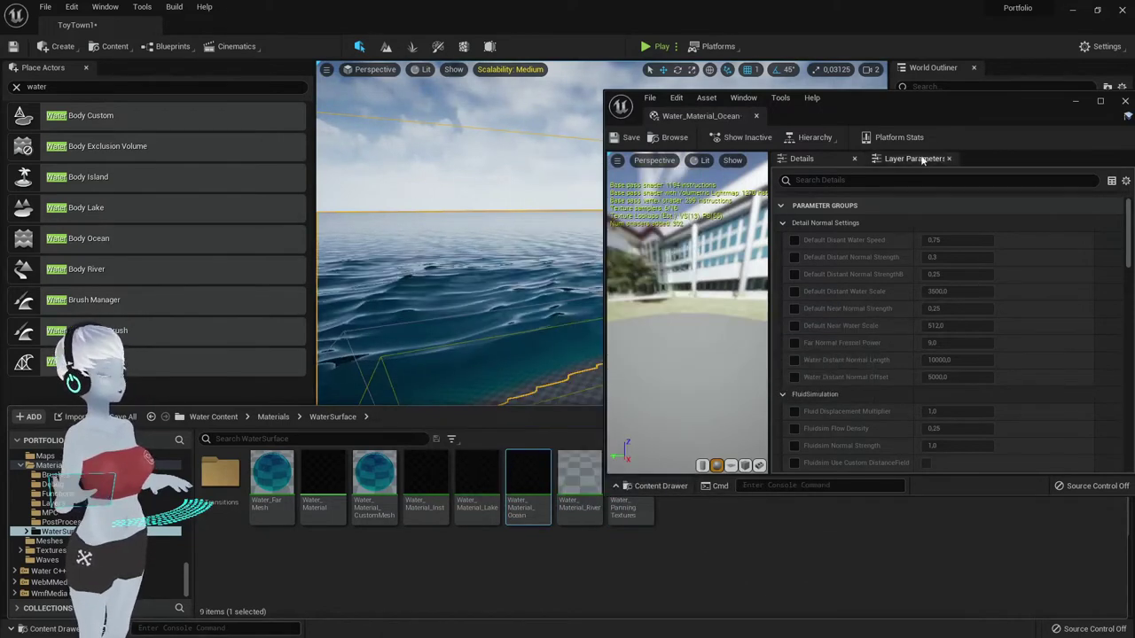
pyautogui.moveTo(937, 114); pyautogui.dragTo(533, 157)
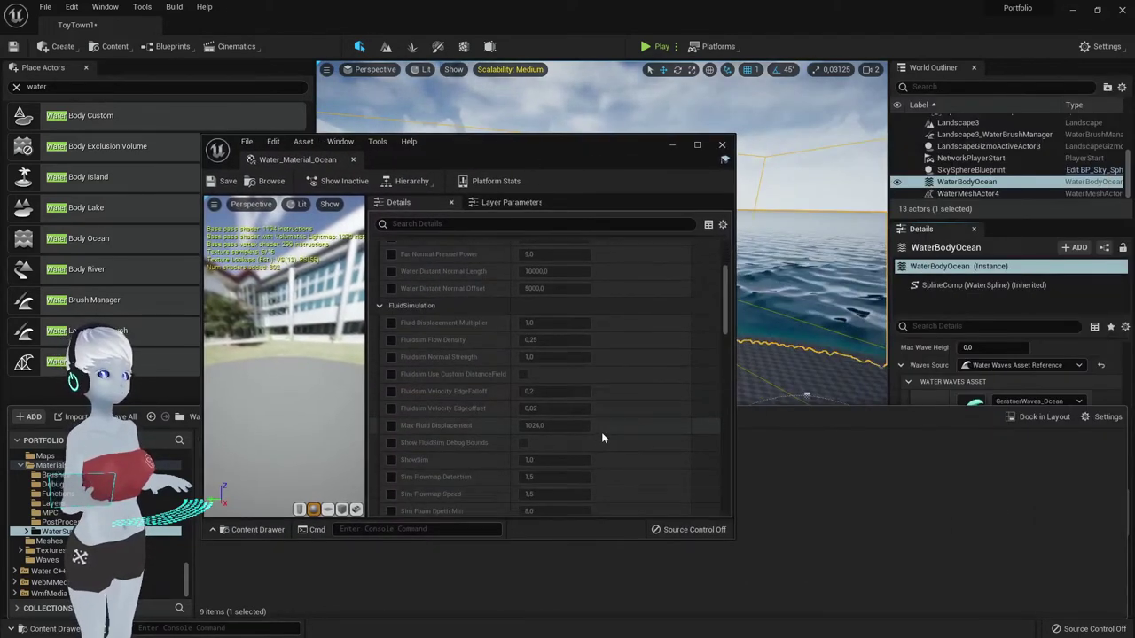
pyautogui.moveTo(722, 294); pyautogui.dragTo(716, 529)
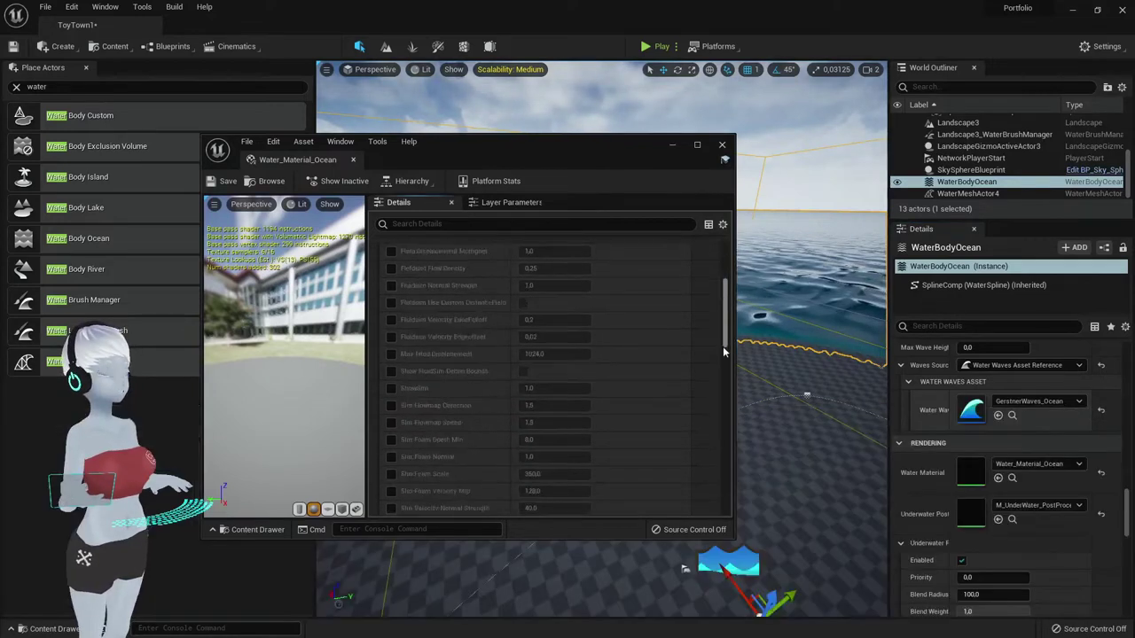
pyautogui.moveTo(753, 523); pyautogui.dragTo(742, 287, button='right')
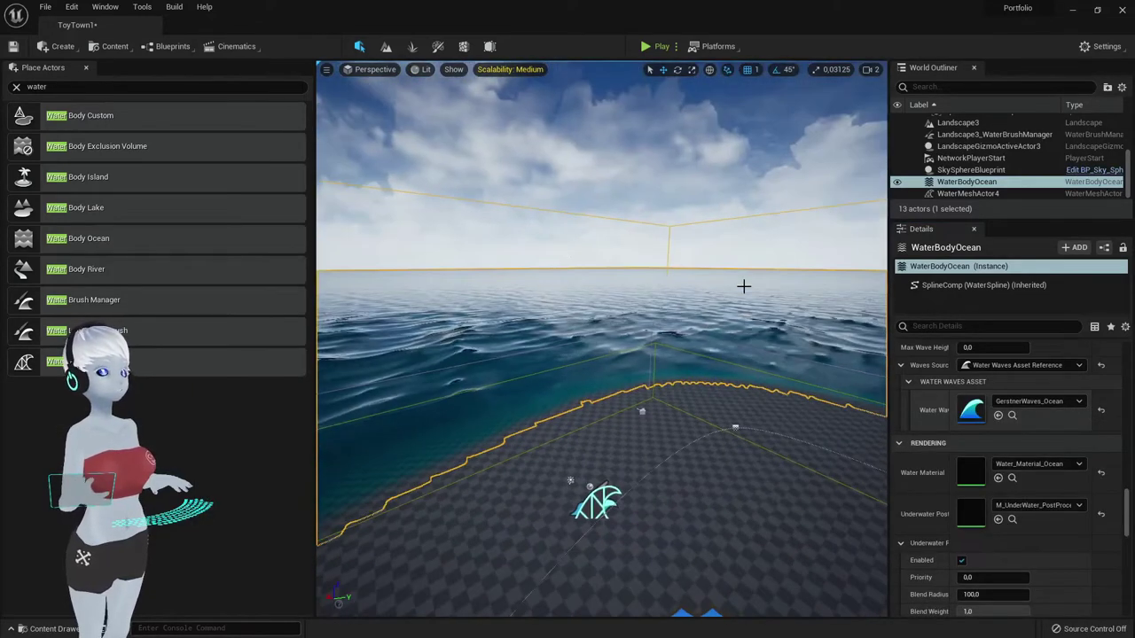
# Open GerstnerWaves_Ocean and change the first wavelength to 3400
pyautogui.doubleClick(971, 410)
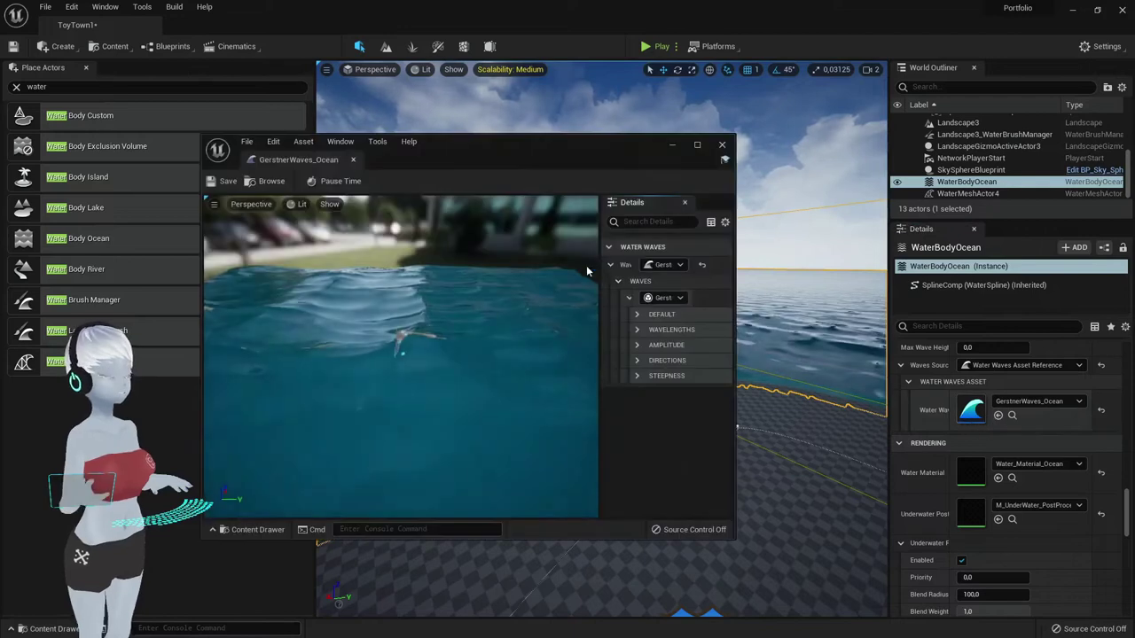
pyautogui.click(637, 329)
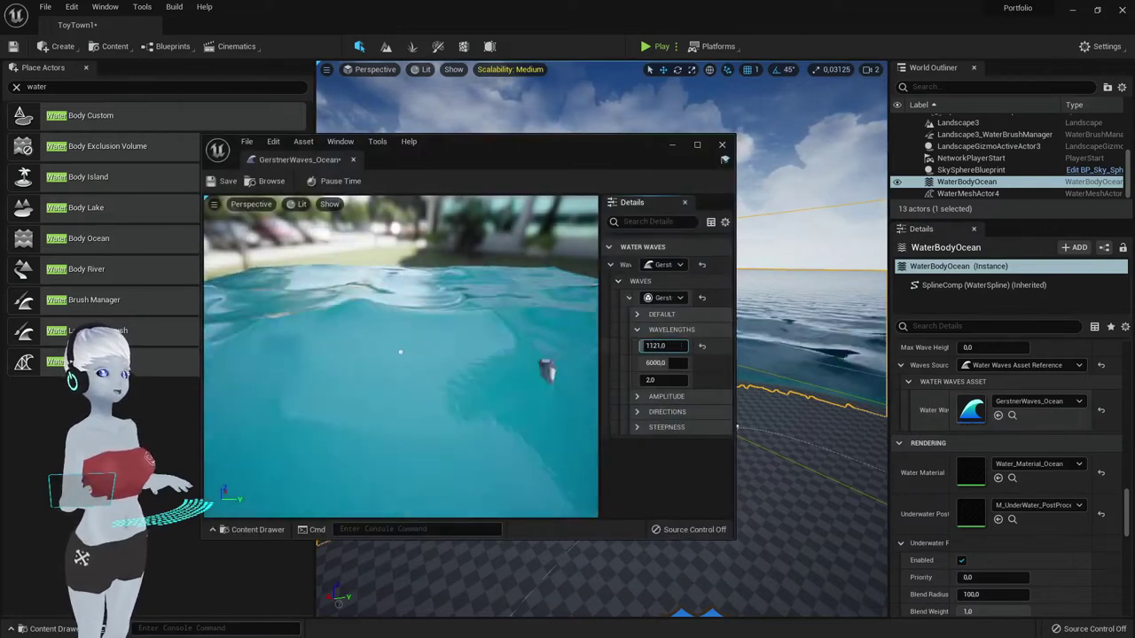
pyautogui.moveTo(646, 351); pyautogui.dragTo(658, 362)
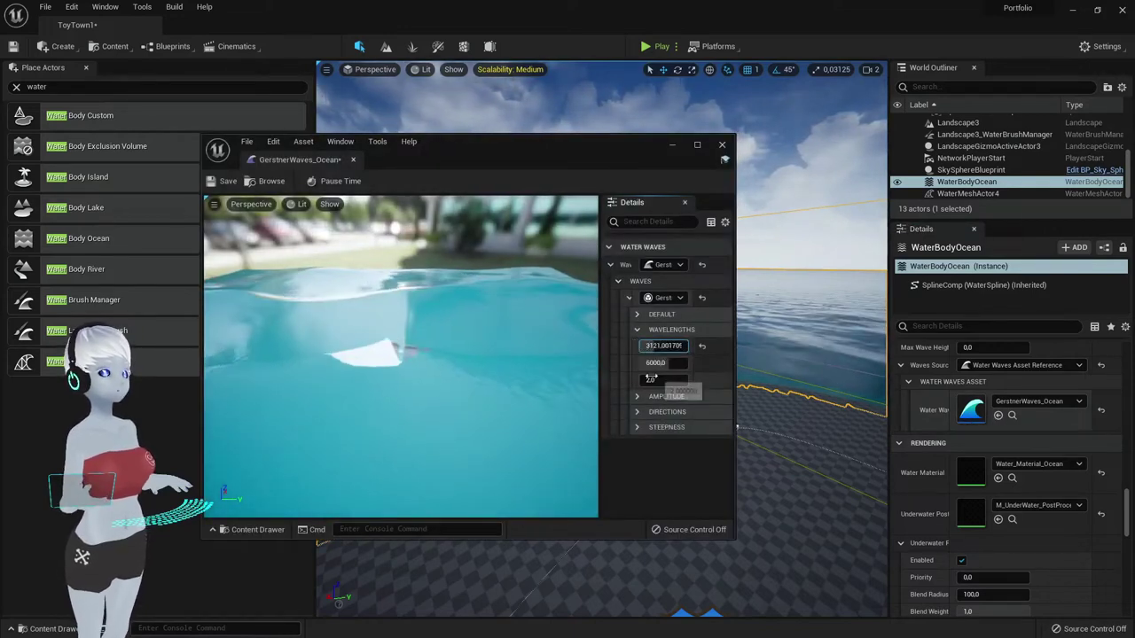
pyautogui.write('3400')
pyautogui.moveTo(563, 141)
pyautogui.mouseDown()
pyautogui.moveTo(232, 229)
pyautogui.moveTo(343, 208)
pyautogui.mouseUp()
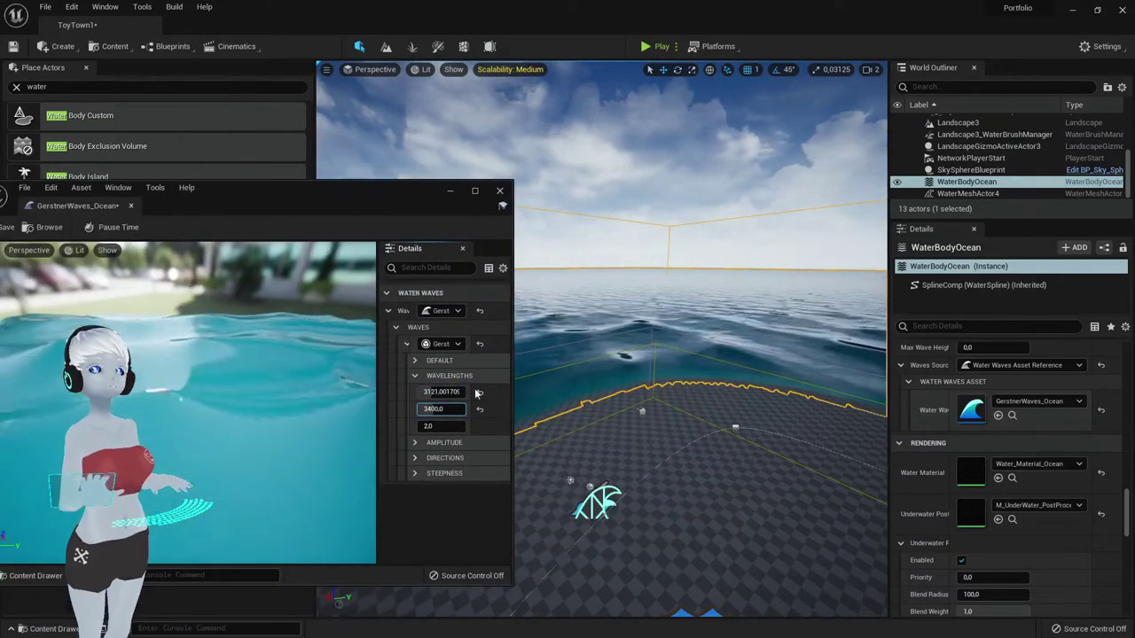
# Reset both wavelengths to their defaults of 521 and 6000, then close the wave editor
pyautogui.click(480, 393)
pyautogui.click(481, 409)
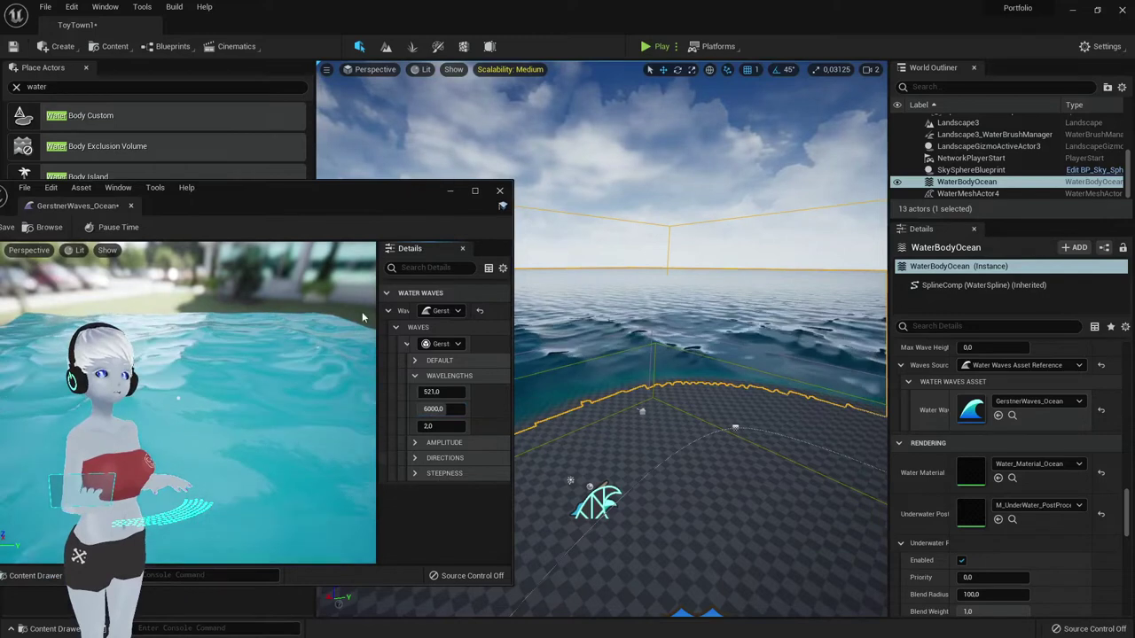
pyautogui.moveTo(323, 212); pyautogui.dragTo(474, 200)
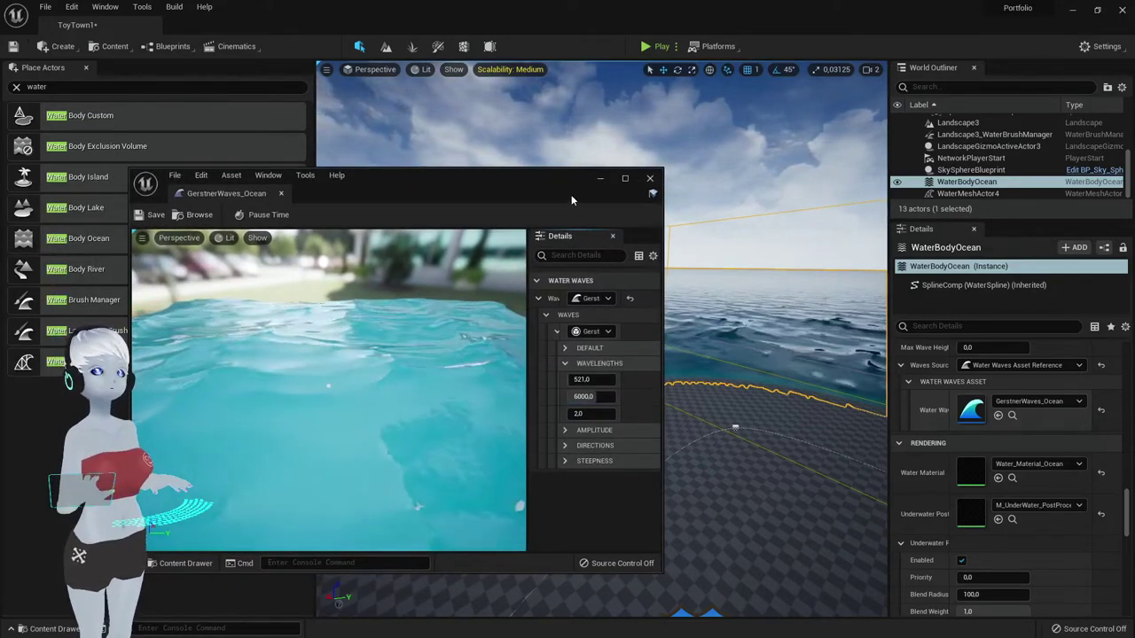
pyautogui.click(651, 179)
pyautogui.scroll(-5, 983, 491)
# Deselect the ocean and drop a WaterBodyLake onto the ground beside it
pyautogui.scroll(-5, 983, 491)
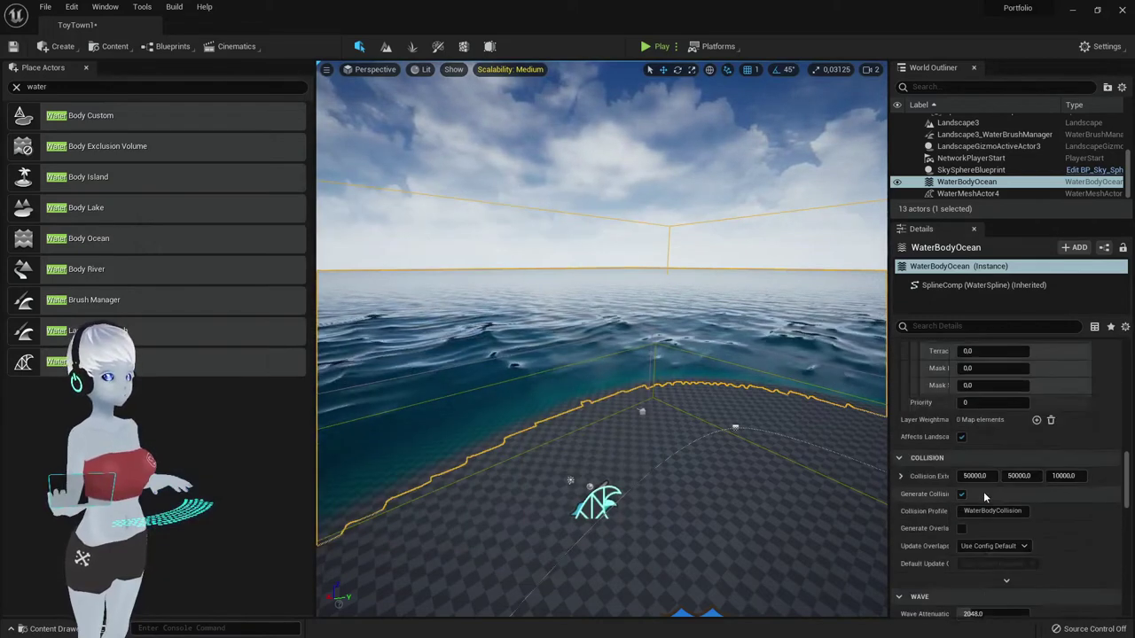
pyautogui.scroll(-5, 983, 491)
pyautogui.scroll(3, 985, 497)
pyautogui.scroll(3, 987, 501)
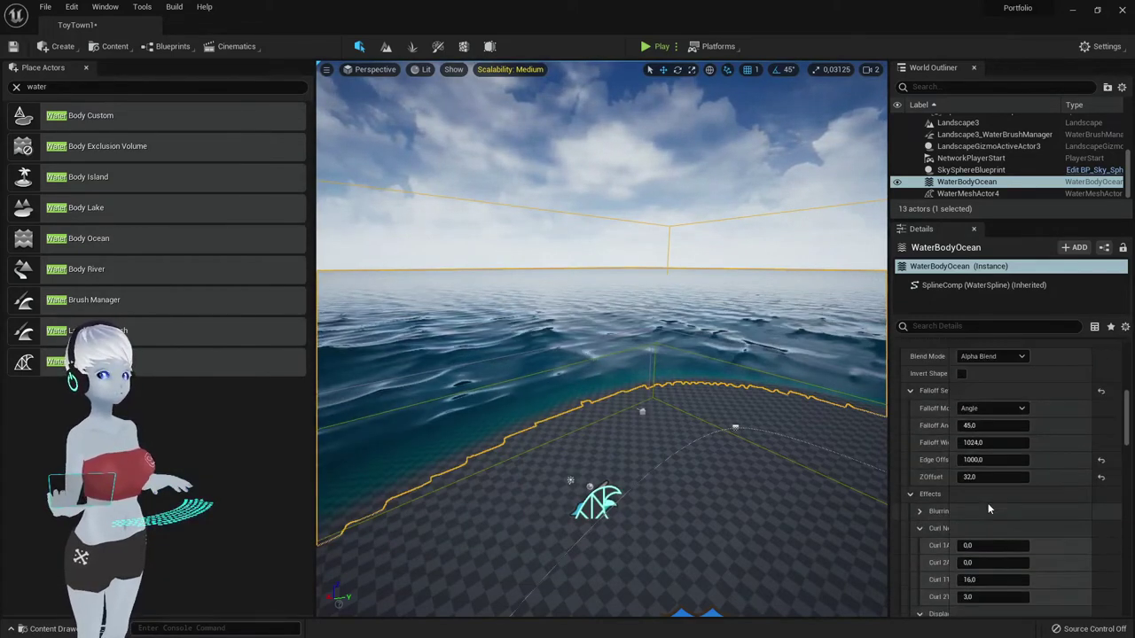
pyautogui.scroll(3, 989, 507)
pyautogui.scroll(5, 981, 497)
pyautogui.scroll(5, 980, 496)
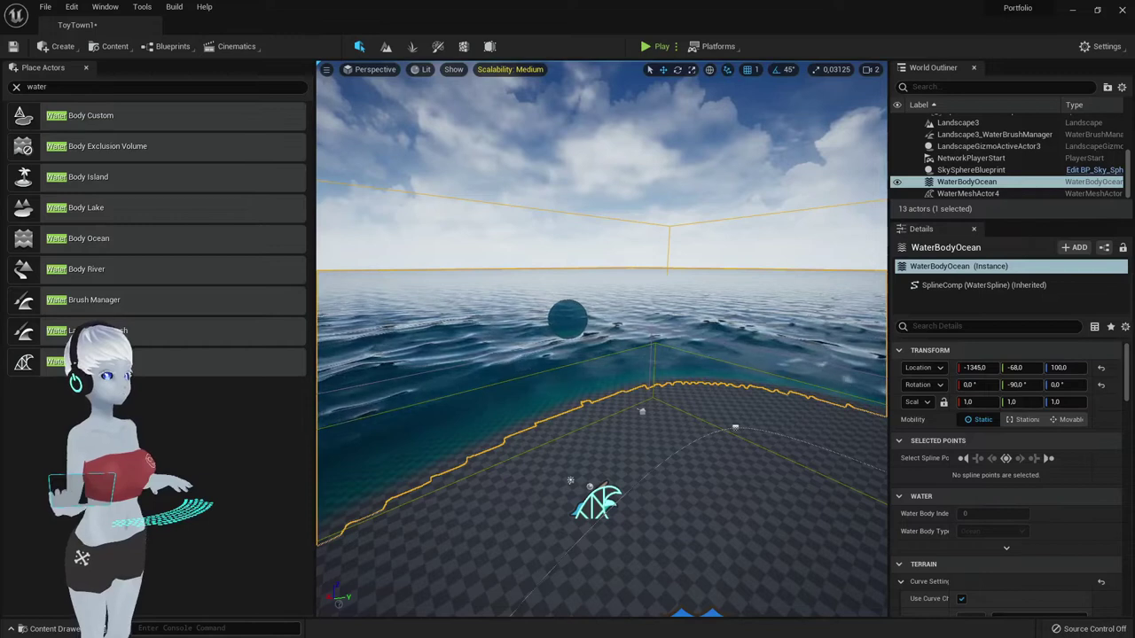
pyautogui.press('Escape')
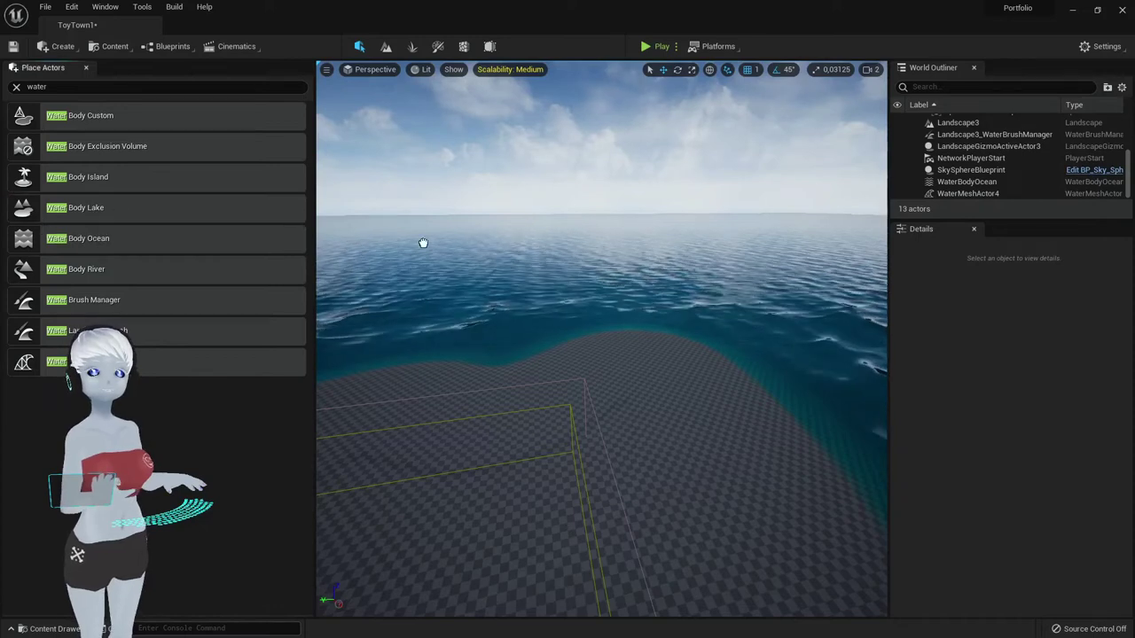
pyautogui.moveTo(521, 505); pyautogui.dragTo(521, 504)
pyautogui.scroll(-3, 410, 461)
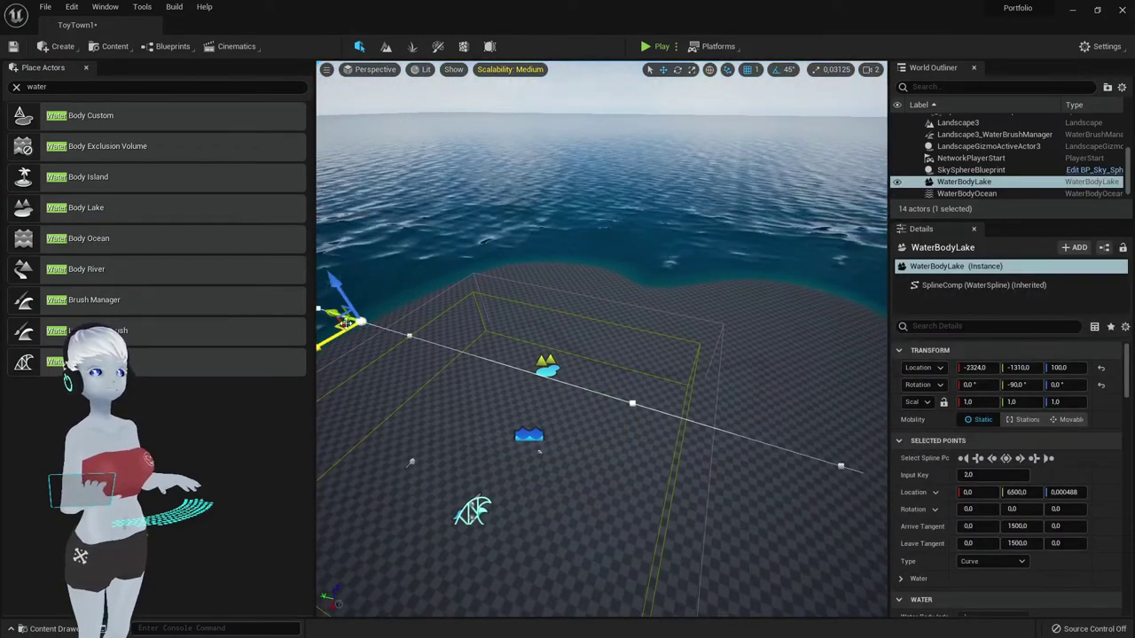
# Drag three WaterBodyLake spline points to reshape the lake outline
pyautogui.moveTo(488, 359); pyautogui.dragTo(422, 476)
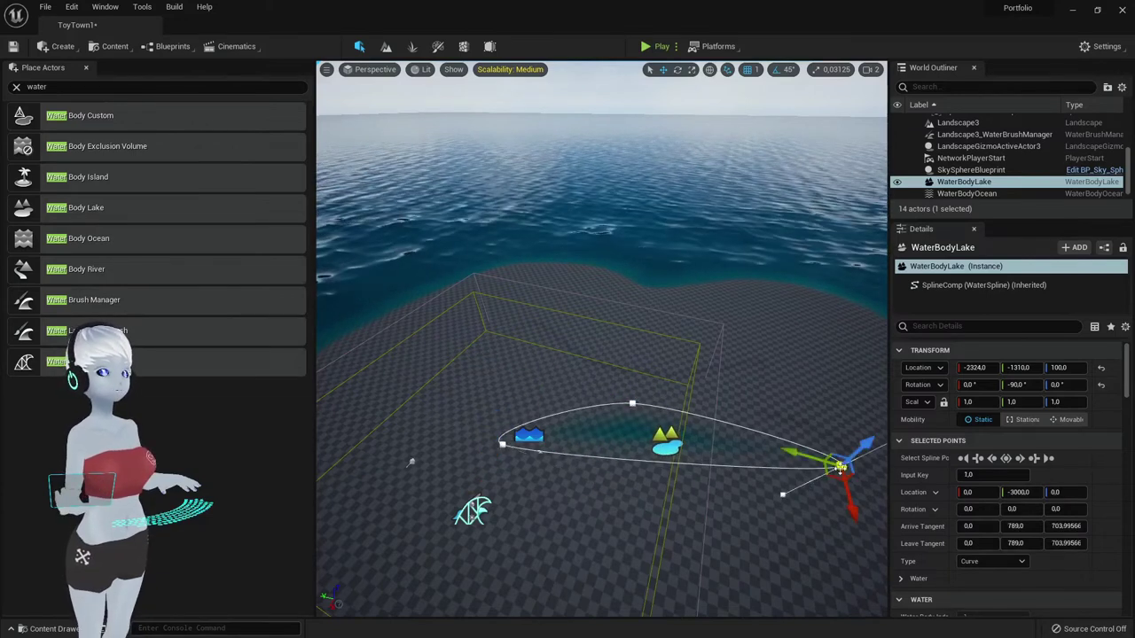
pyautogui.moveTo(793, 455); pyautogui.dragTo(675, 441)
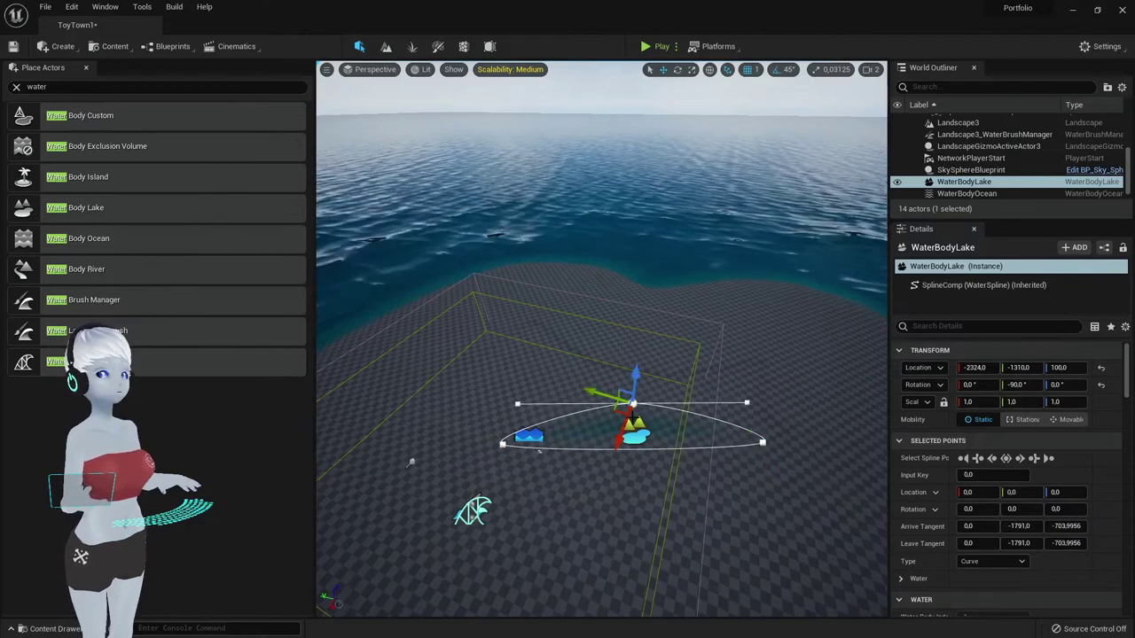
pyautogui.moveTo(629, 404); pyautogui.dragTo(547, 325)
pyautogui.moveTo(410, 462)
pyautogui.keyDown('alt'); pyautogui.mouseDown()
pyautogui.moveTo(506, 450)
pyautogui.moveTo(505, 311)
pyautogui.moveTo(523, 335)
pyautogui.moveTo(604, 308)
pyautogui.moveTo(499, 423)
pyautogui.moveTo(735, 346)
pyautogui.moveTo(746, 315)
pyautogui.mouseUp(); pyautogui.keyUp('alt')
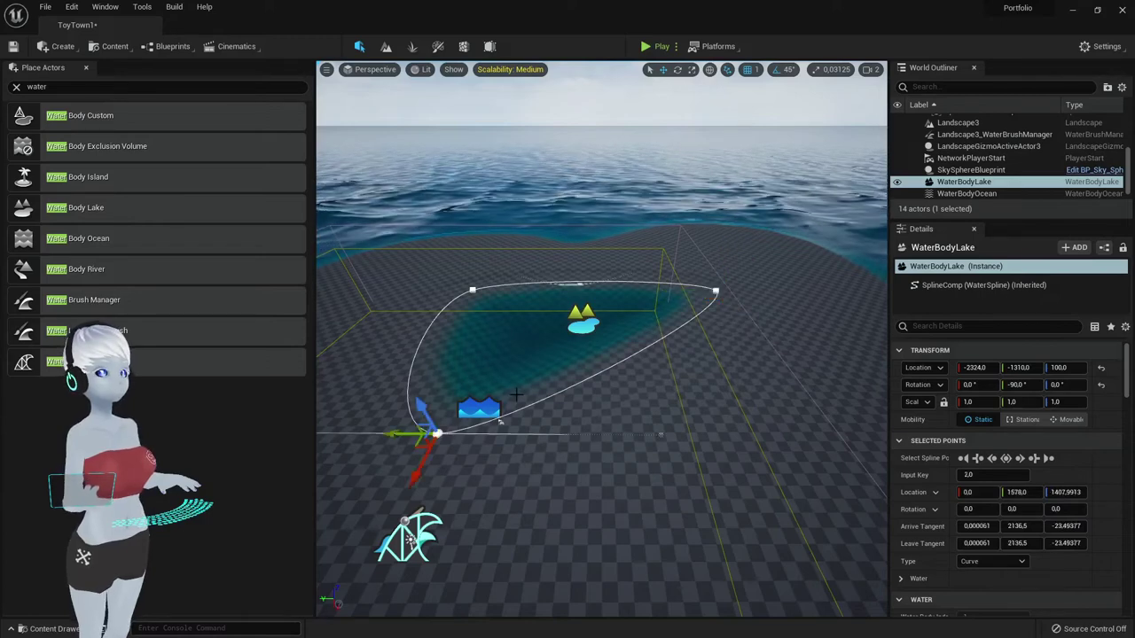
# Move one more lake spline point to refine the outline, then deselect it
pyautogui.keyDown('alt'); pyautogui.moveTo(660, 438); pyautogui.dragTo(591, 406); pyautogui.keyUp('alt')
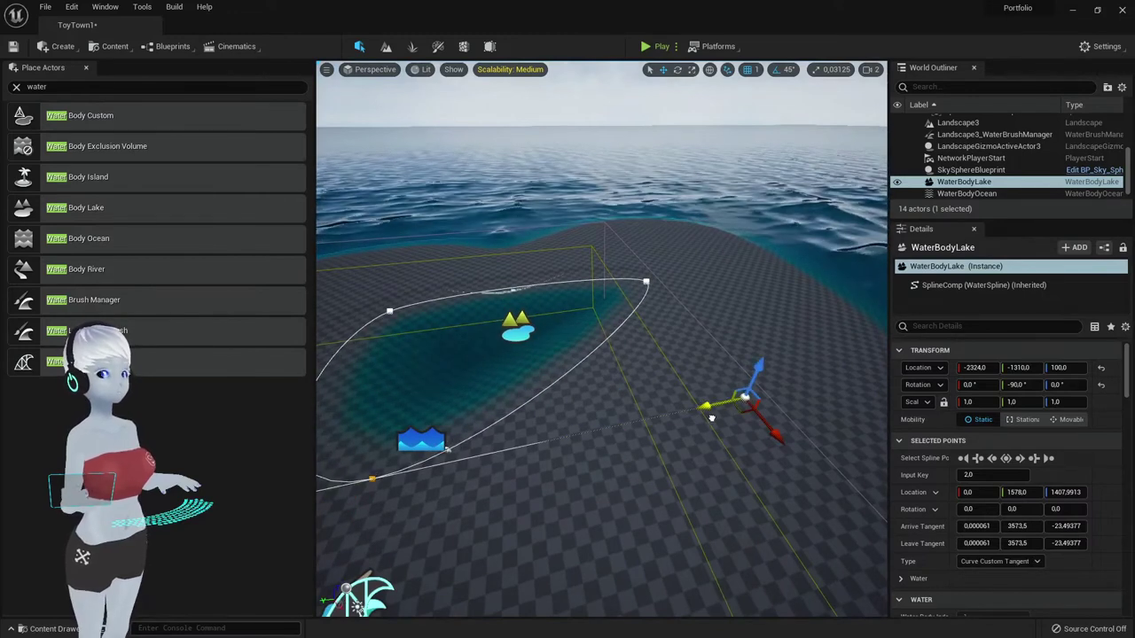
pyautogui.keyDown('alt'); pyautogui.moveTo(805, 408); pyautogui.dragTo(771, 390); pyautogui.keyUp('alt')
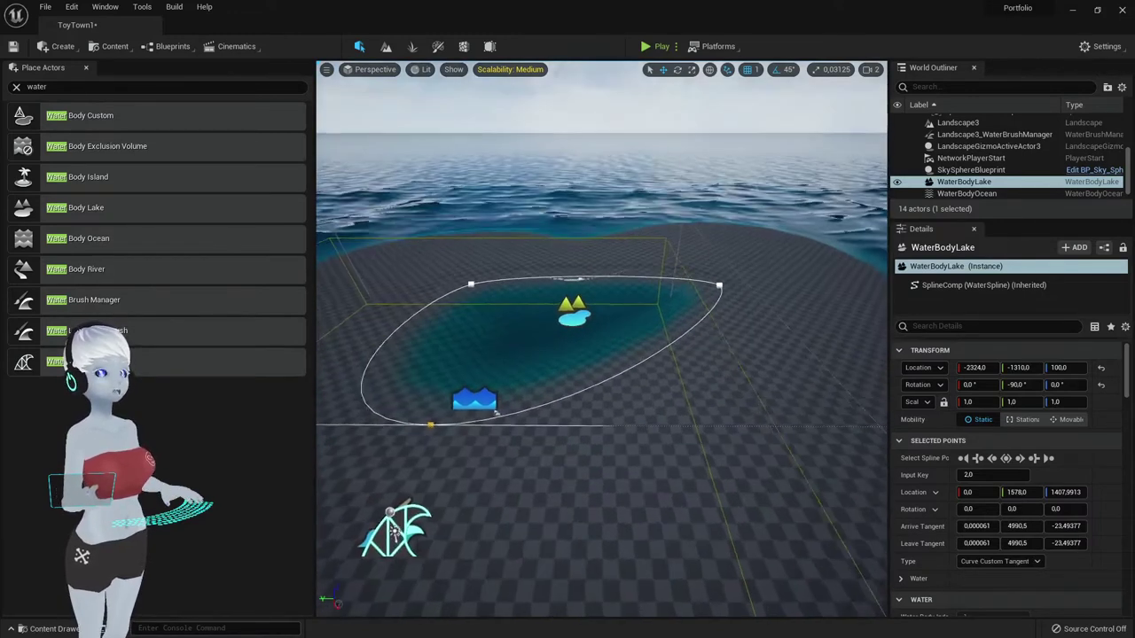
pyautogui.keyDown('alt'); pyautogui.moveTo(545, 473); pyautogui.dragTo(526, 339); pyautogui.keyUp('alt')
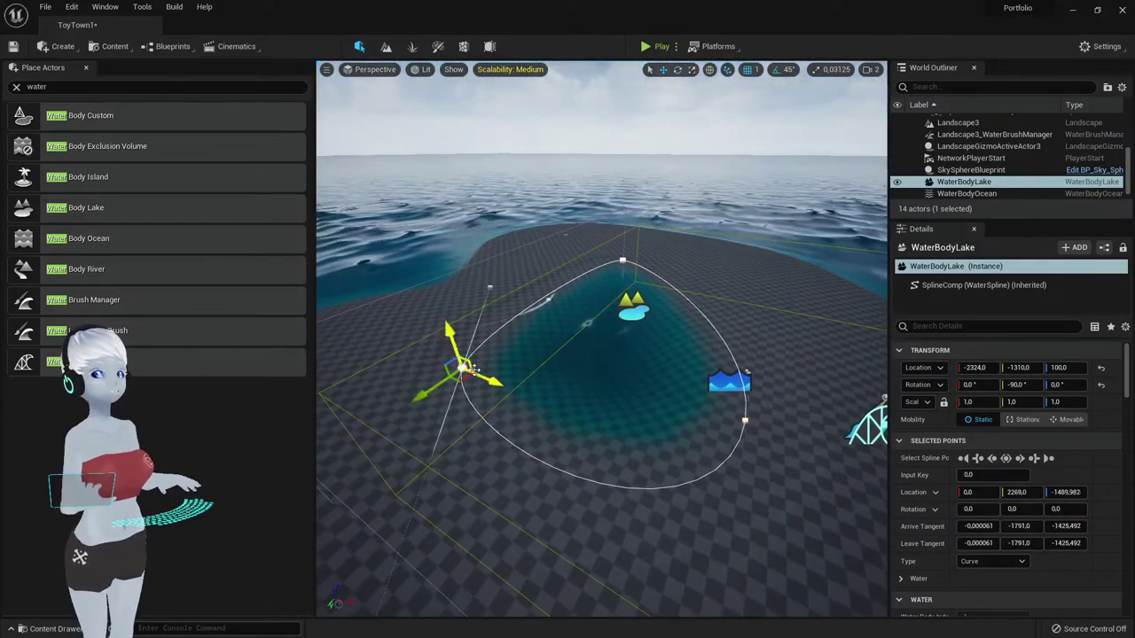
pyautogui.moveTo(473, 368); pyautogui.dragTo(424, 357)
pyautogui.moveTo(612, 378)
pyautogui.keyDown('alt'); pyautogui.mouseDown()
pyautogui.moveTo(354, 457)
pyautogui.moveTo(612, 432)
pyautogui.moveTo(603, 385)
pyautogui.mouseUp(); pyautogui.keyUp('alt')
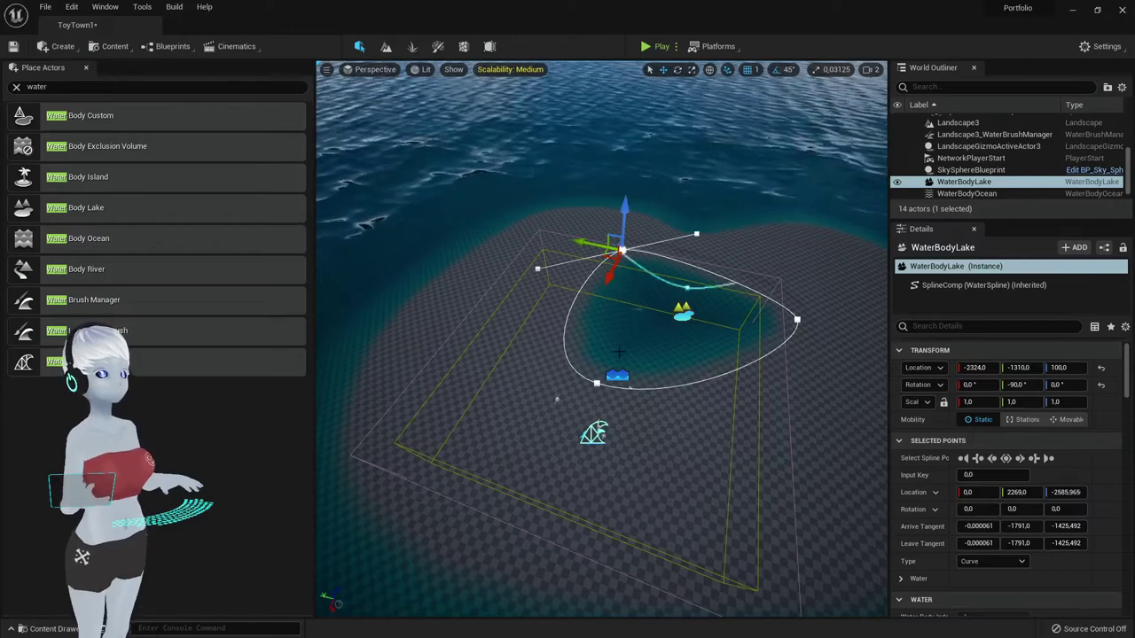
pyautogui.click(681, 312)
pyautogui.keyDown('alt'); pyautogui.moveTo(681, 312); pyautogui.dragTo(620, 355); pyautogui.keyUp('alt')
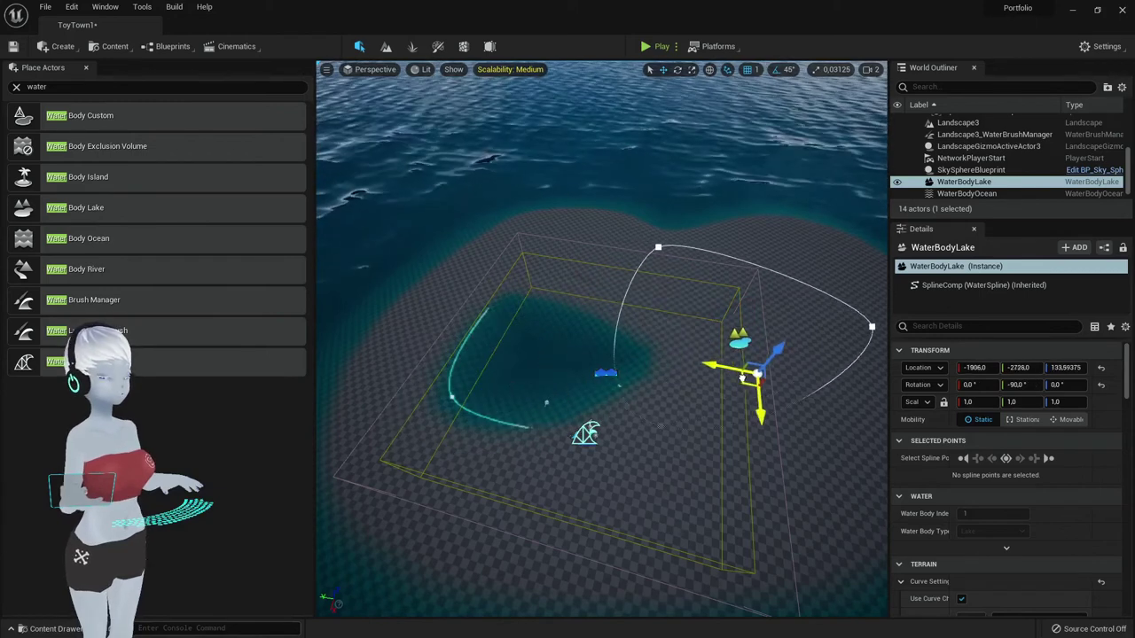
# Move the WaterBodyLake to -2743, -4078, 131.87 and rotate it about 45°
pyautogui.moveTo(744, 376); pyautogui.dragTo(699, 333)
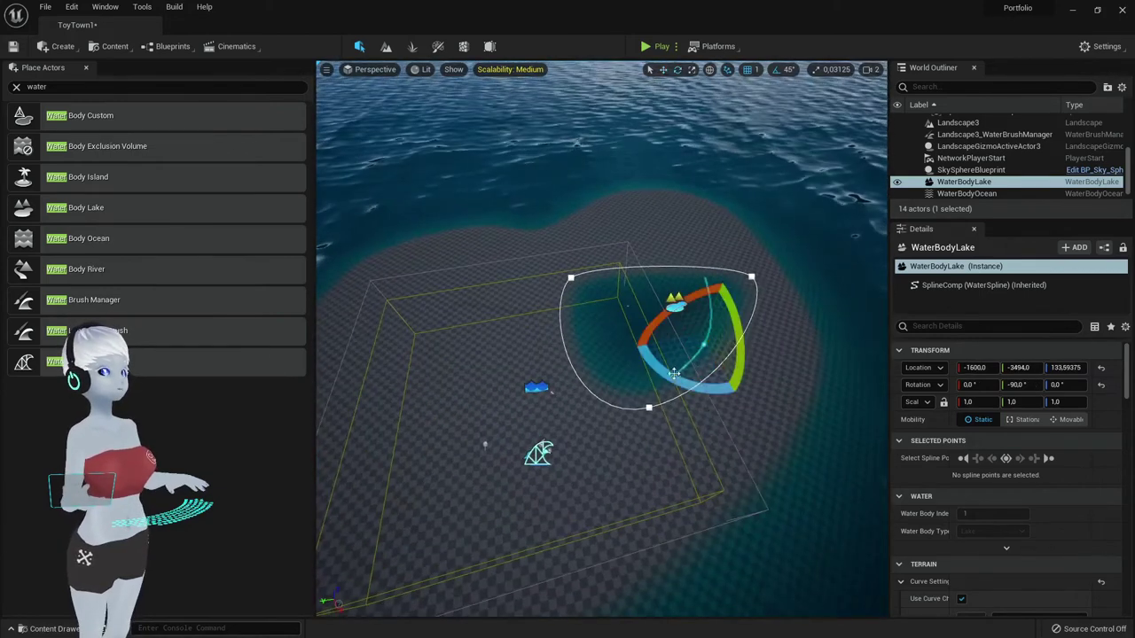
pyautogui.moveTo(772, 366); pyautogui.dragTo(562, 446)
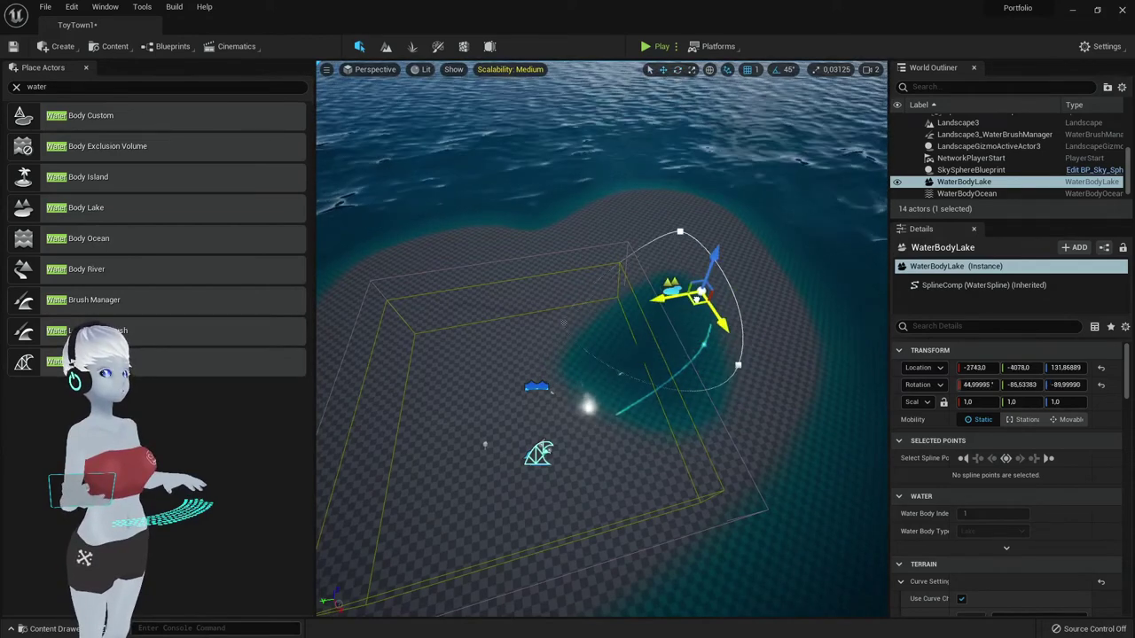
pyautogui.moveTo(577, 363)
pyautogui.mouseDown(button='right')
pyautogui.moveTo(532, 319)
pyautogui.moveTo(530, 377)
pyautogui.moveTo(586, 350)
pyautogui.mouseUp(button='right')
pyautogui.click(587, 377)
pyautogui.moveTo(618, 402)
pyautogui.mouseDown(button='right')
pyautogui.moveTo(585, 354)
pyautogui.moveTo(625, 375)
pyautogui.moveTo(475, 297)
pyautogui.moveTo(707, 454)
pyautogui.mouseUp(button='right')
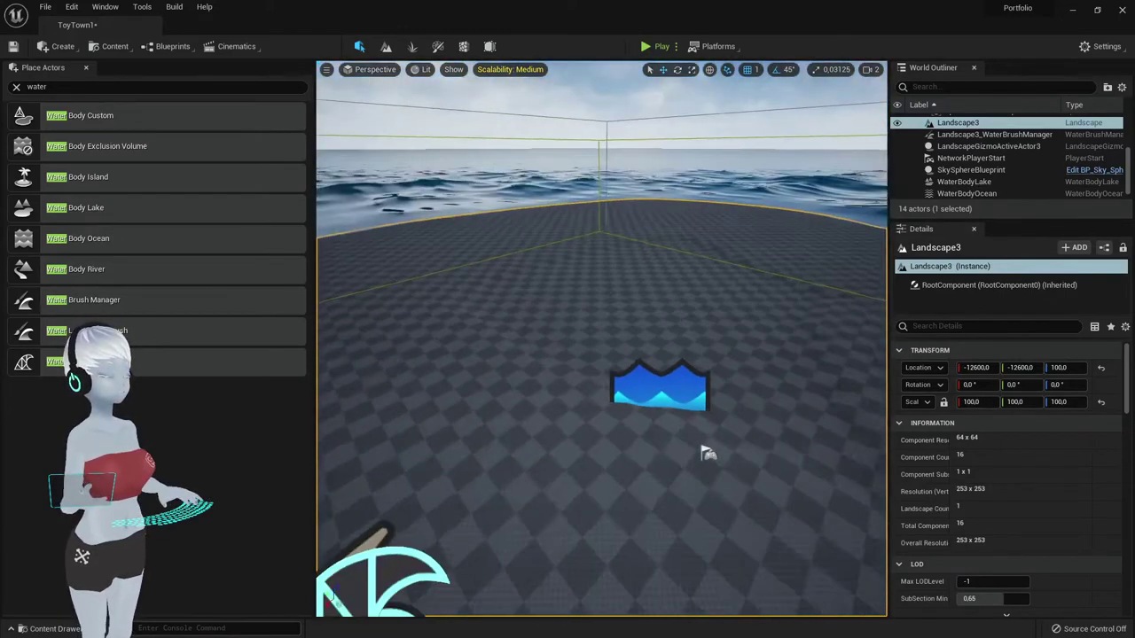
# Frame the lake and raise its Channel Depth from 500 to about 929
pyautogui.moveTo(473, 380); pyautogui.dragTo(392, 396, button='right')
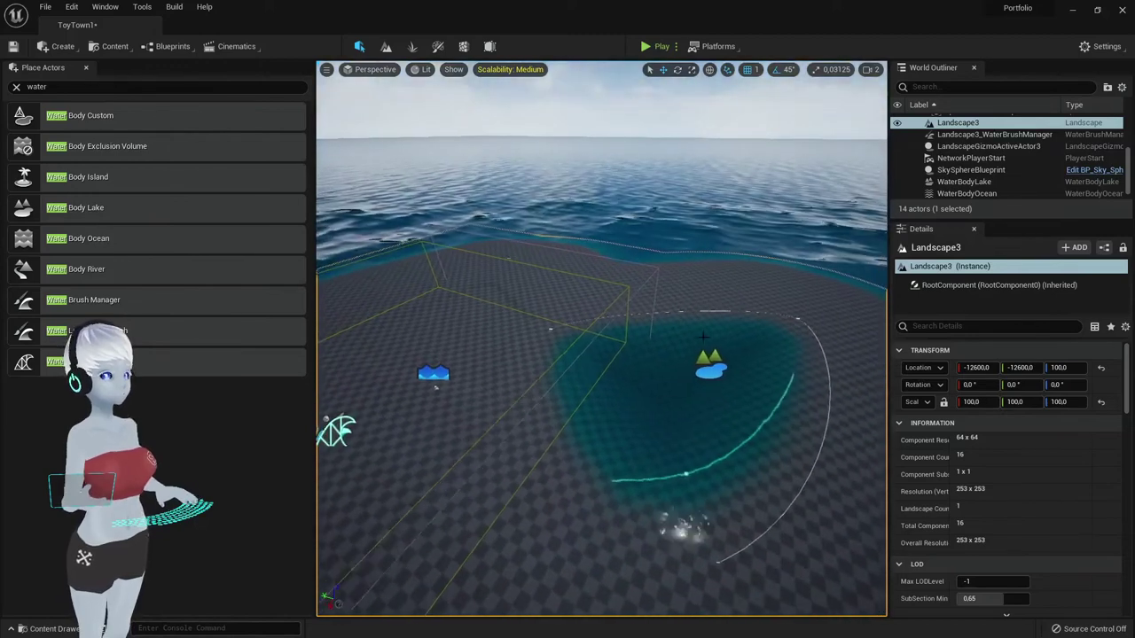
pyautogui.moveTo(603, 349); pyautogui.dragTo(590, 227, button='right')
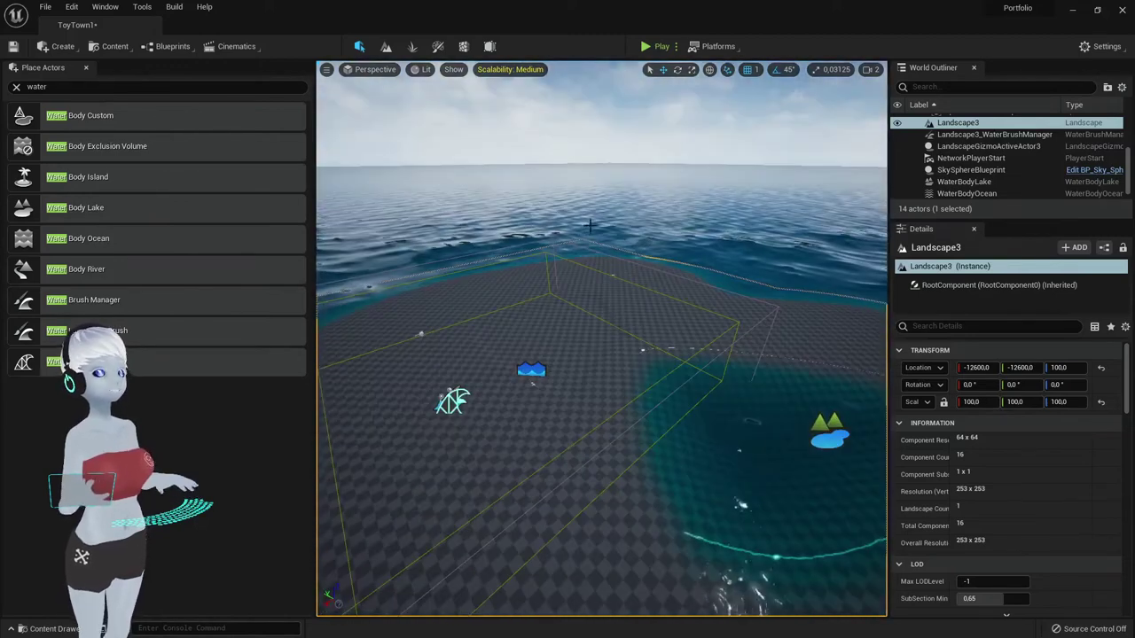
pyautogui.moveTo(504, 452); pyautogui.dragTo(627, 427, button='right')
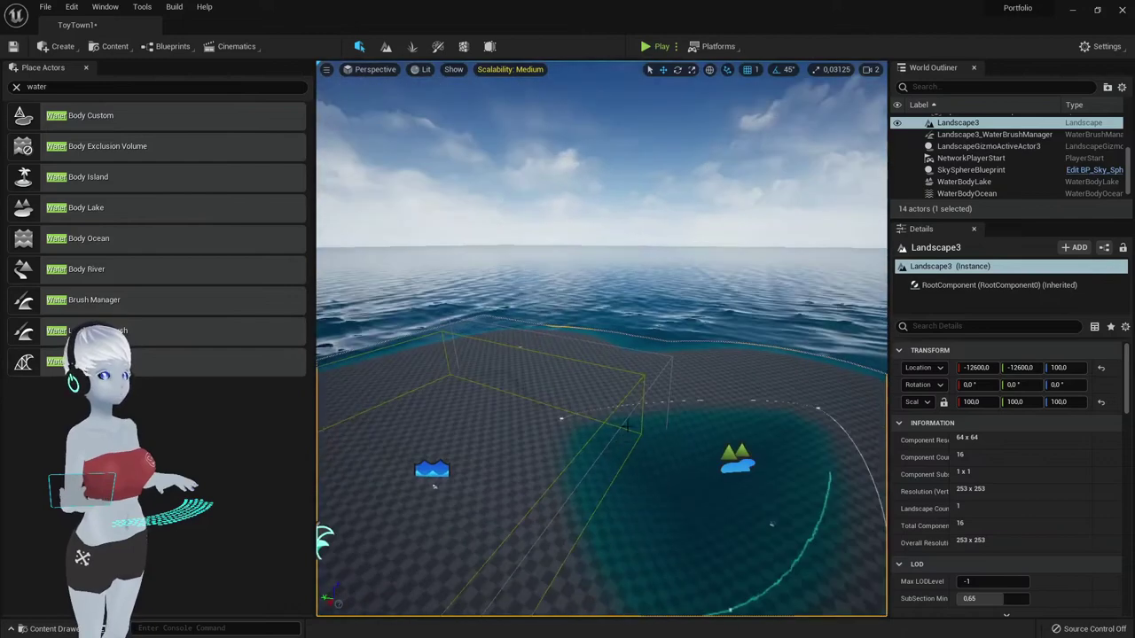
pyautogui.moveTo(433, 485); pyautogui.dragTo(668, 387, button='right')
pyautogui.moveTo(441, 262); pyautogui.dragTo(654, 352, button='right')
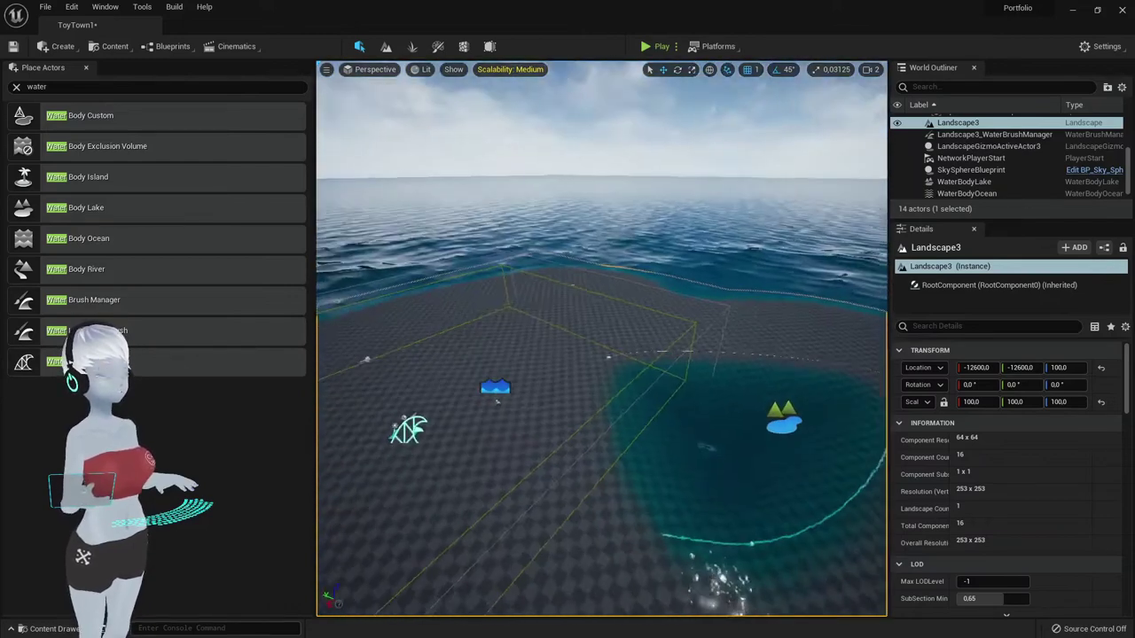
pyautogui.moveTo(733, 404); pyautogui.dragTo(734, 354, button='right')
pyautogui.moveTo(640, 343)
pyautogui.mouseDown(button='right')
pyautogui.moveTo(640, 370)
pyautogui.moveTo(492, 395)
pyautogui.mouseUp(button='right')
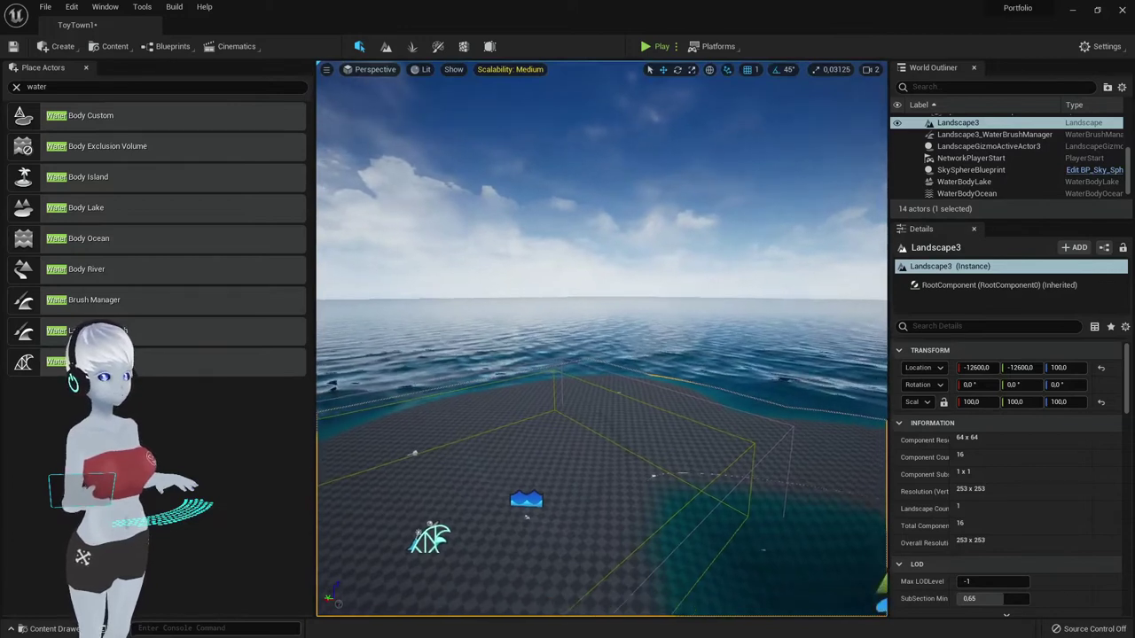
pyautogui.moveTo(442, 334)
pyautogui.mouseDown(button='right')
pyautogui.moveTo(497, 335)
pyautogui.moveTo(443, 335)
pyautogui.mouseUp(button='right')
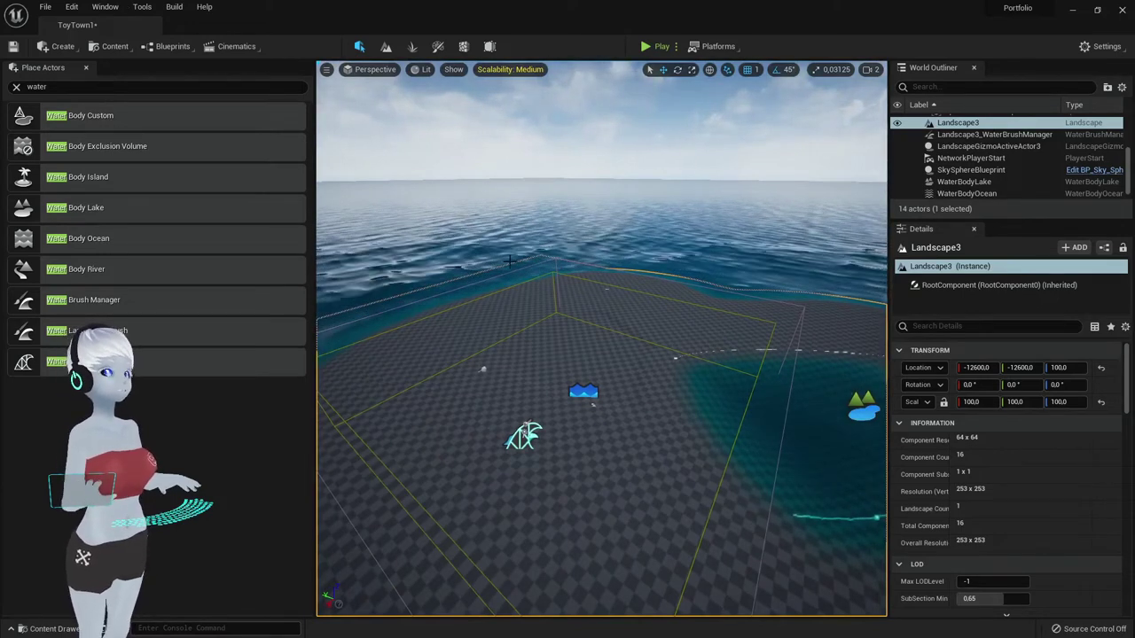
pyautogui.moveTo(687, 329)
pyautogui.mouseDown(button='right')
pyautogui.moveTo(744, 330)
pyautogui.moveTo(432, 209)
pyautogui.mouseUp(button='right')
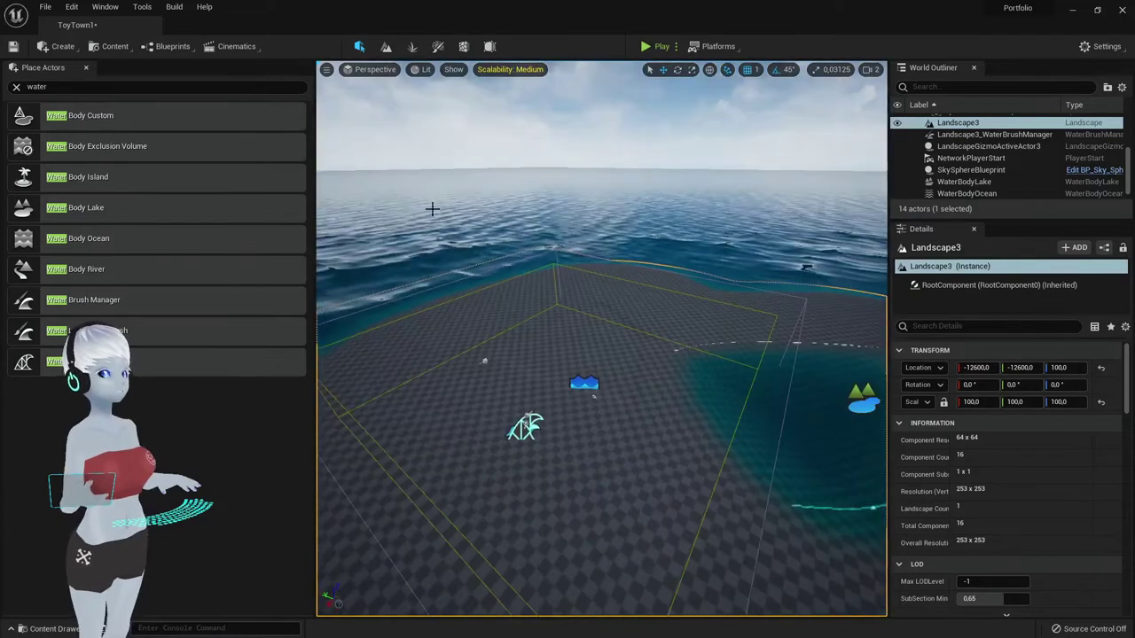
pyautogui.moveTo(631, 316); pyautogui.dragTo(673, 316, button='right')
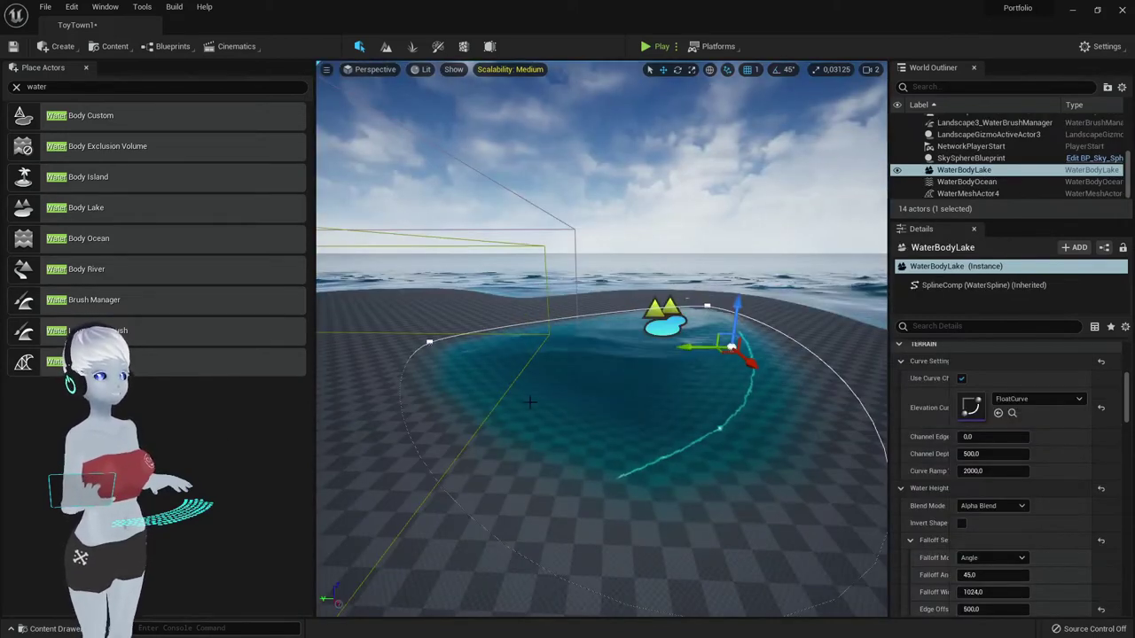
pyautogui.moveTo(971, 453)
pyautogui.mouseDown()
pyautogui.moveTo(1020, 454)
pyautogui.moveTo(966, 454)
pyautogui.moveTo(966, 471)
pyautogui.mouseUp()
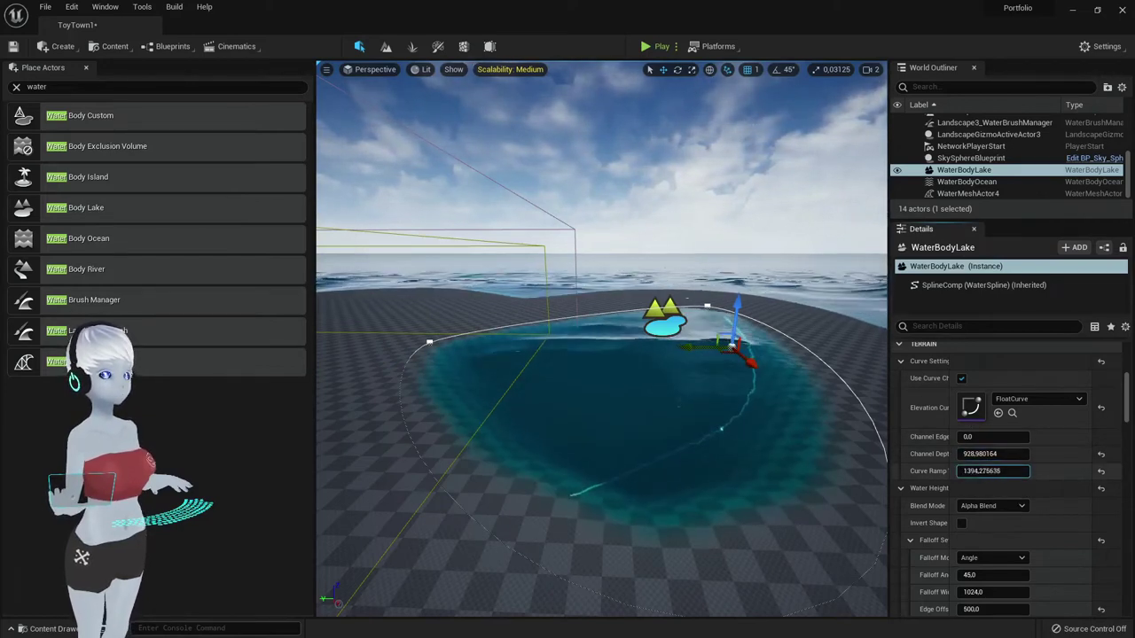
# Set Curve Ramp to about 1534 and make the elevation FloatCurve a near-linear 0-to-1 ramp
pyautogui.click(728, 418)
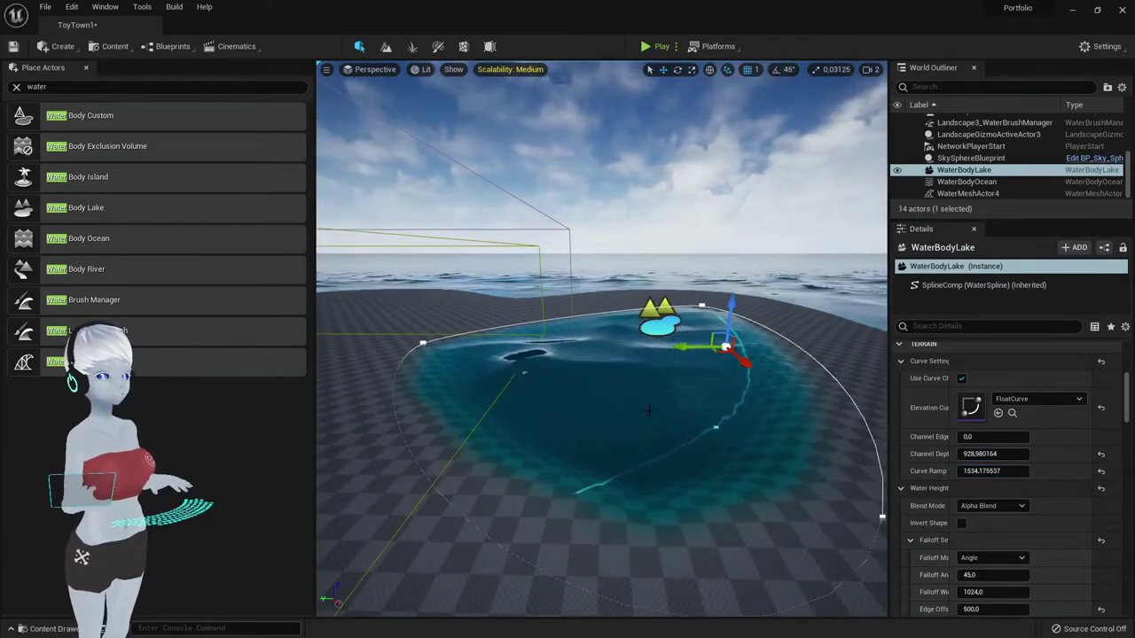
pyautogui.doubleClick(971, 404)
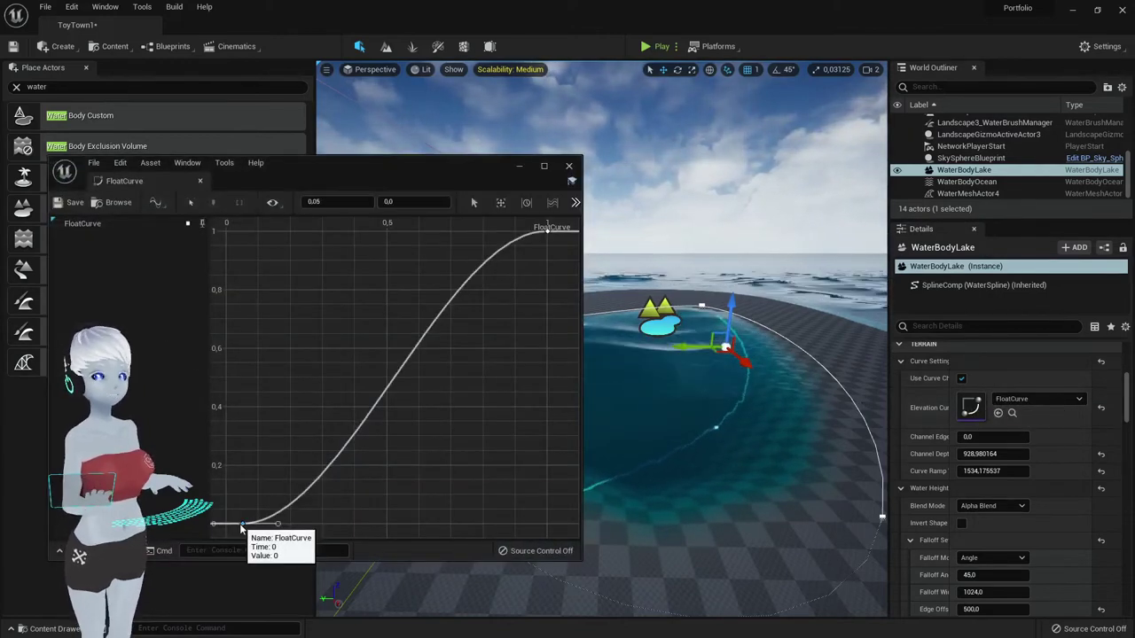
pyautogui.moveTo(277, 523); pyautogui.dragTo(272, 505)
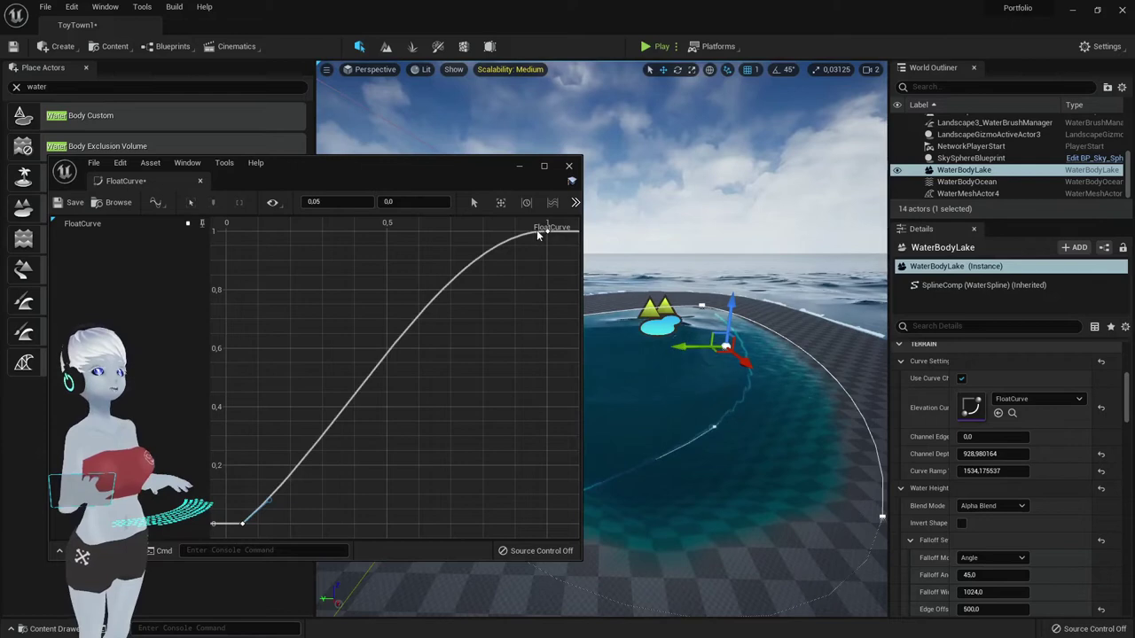
pyautogui.moveTo(512, 233); pyautogui.dragTo(539, 291)
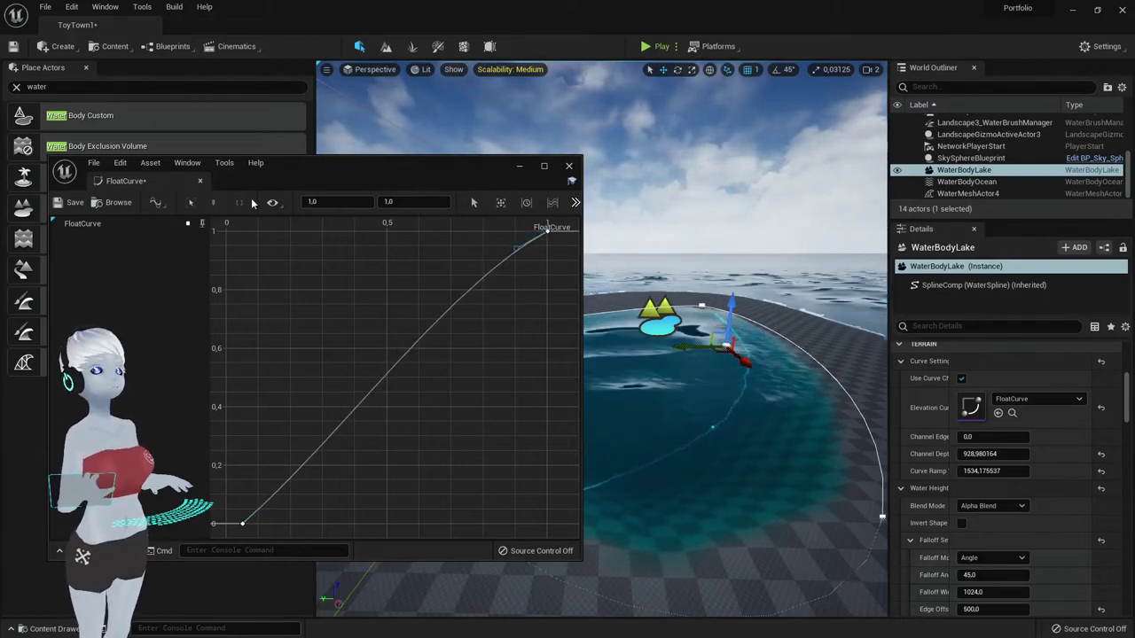
pyautogui.click(569, 166)
# Set the WaterBodyOcean's Channel Edge to about -1245 and Channel Depth to about 1248
pyautogui.click(585, 341)
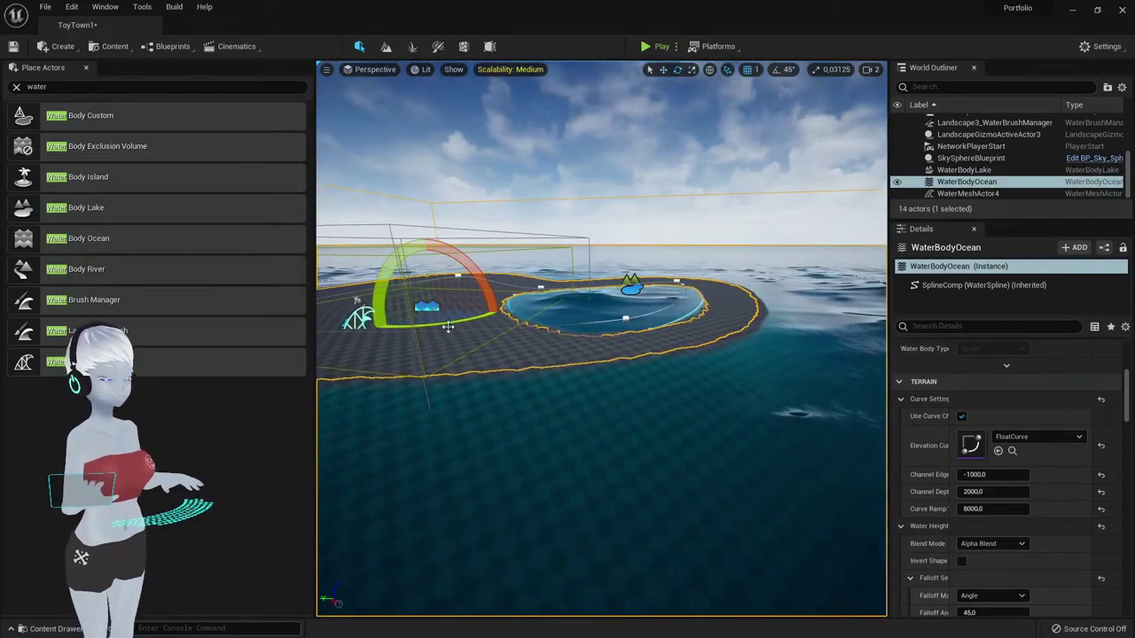
pyautogui.moveTo(993, 474); pyautogui.dragTo(1064, 475)
pyautogui.moveTo(993, 475)
pyautogui.mouseDown()
pyautogui.moveTo(992, 506)
pyautogui.moveTo(1047, 491)
pyautogui.moveTo(940, 491)
pyautogui.mouseUp()
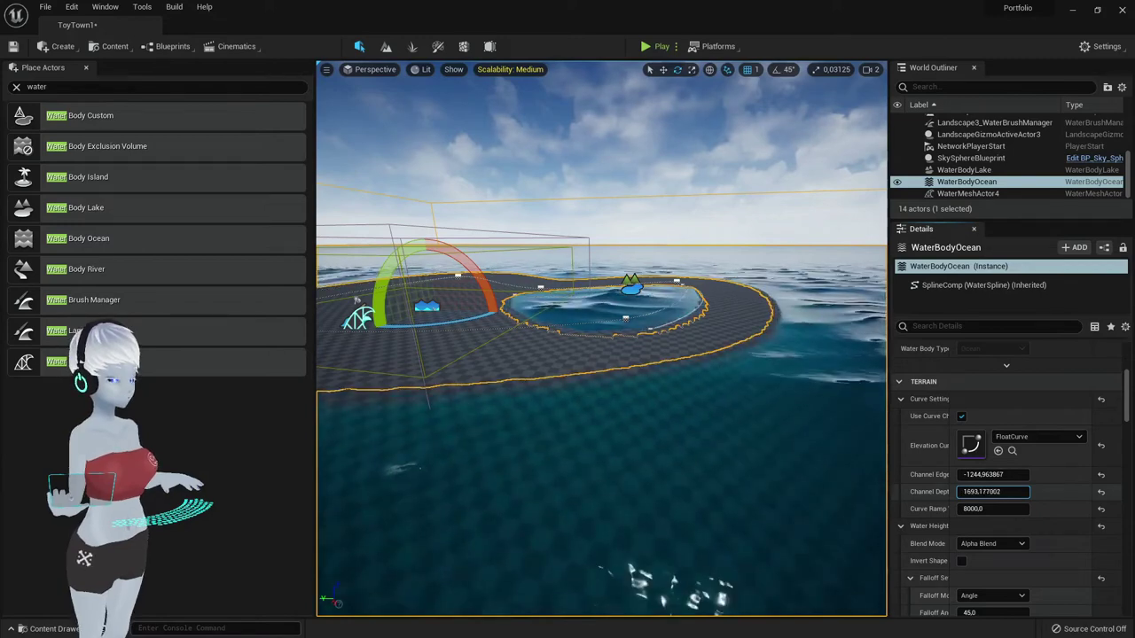
pyautogui.moveTo(681, 448)
pyautogui.mouseDown(button='right')
pyautogui.moveTo(676, 415)
pyautogui.moveTo(754, 407)
pyautogui.moveTo(760, 292)
pyautogui.mouseUp(button='right')
# Place a WaterBodyRiver on the landscape
pyautogui.click(754, 408)
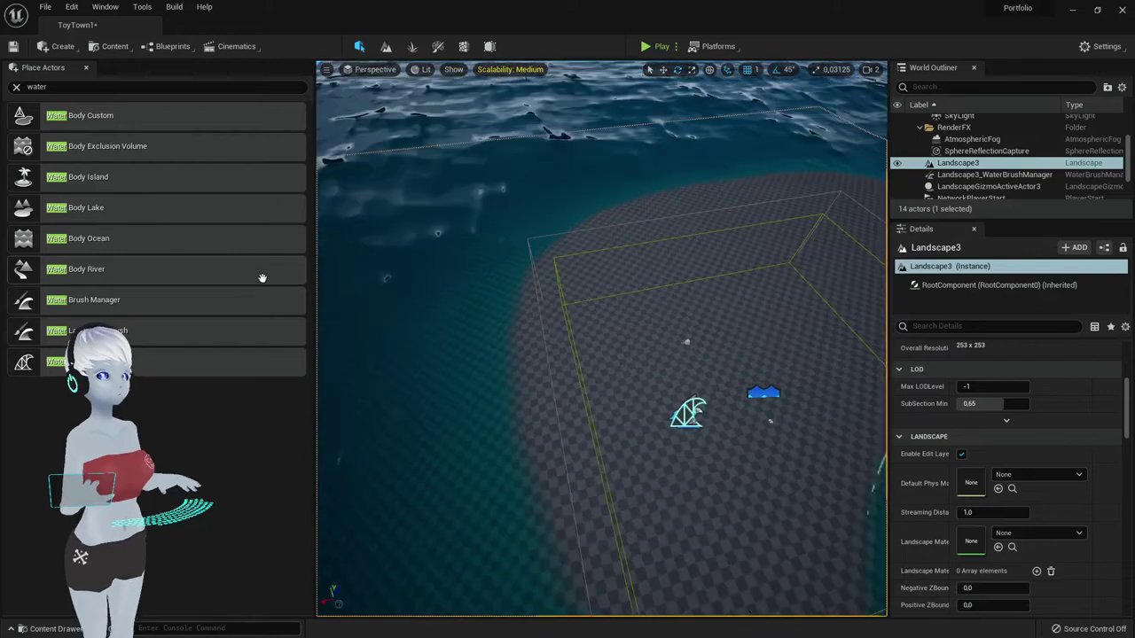
pyautogui.moveTo(250, 293); pyautogui.dragTo(631, 282)
pyautogui.moveTo(669, 362); pyautogui.dragTo(701, 372)
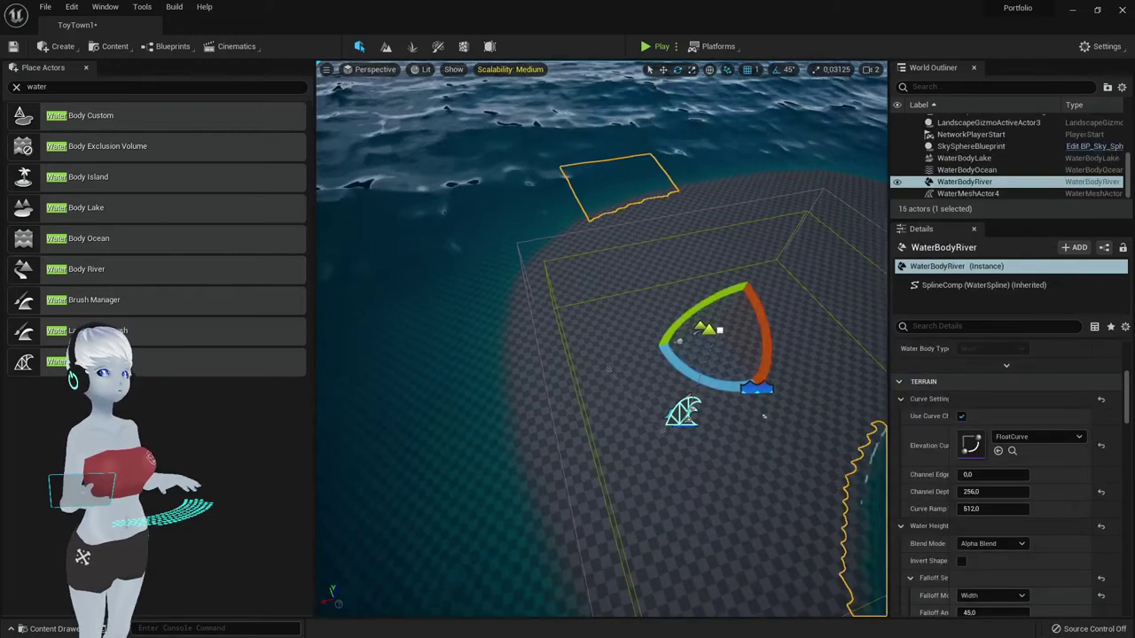
pyautogui.moveTo(700, 372); pyautogui.dragTo(516, 429, button='right')
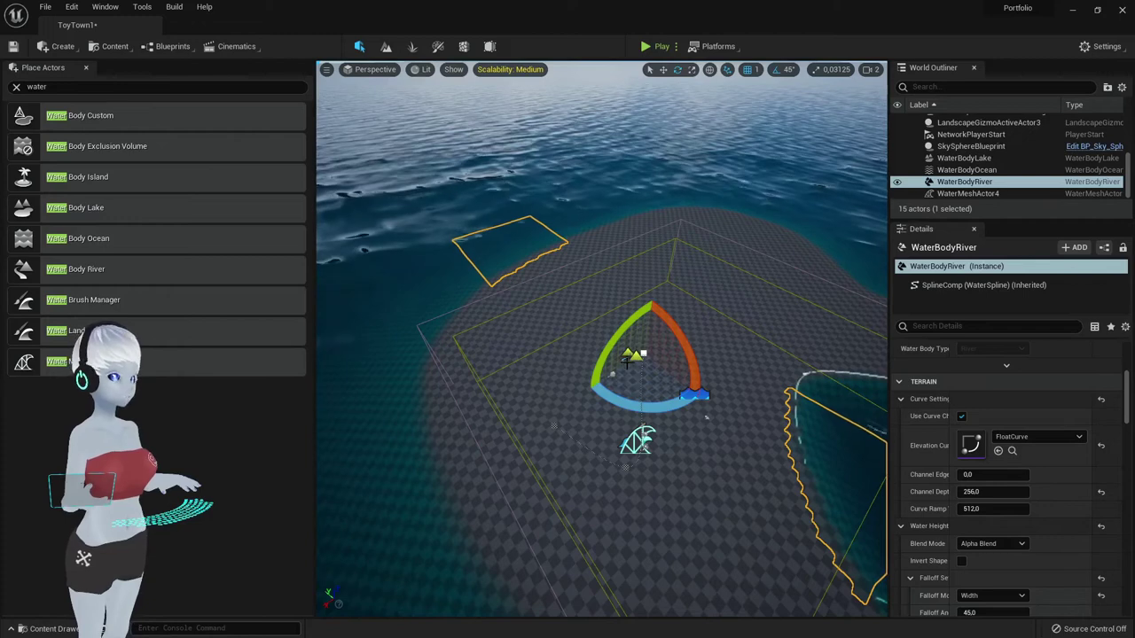
# Rotate the river spline in several increments until it heads toward the ocean
pyautogui.moveTo(617, 341)
pyautogui.mouseDown()
pyautogui.moveTo(635, 356)
pyautogui.moveTo(652, 346)
pyautogui.mouseUp()
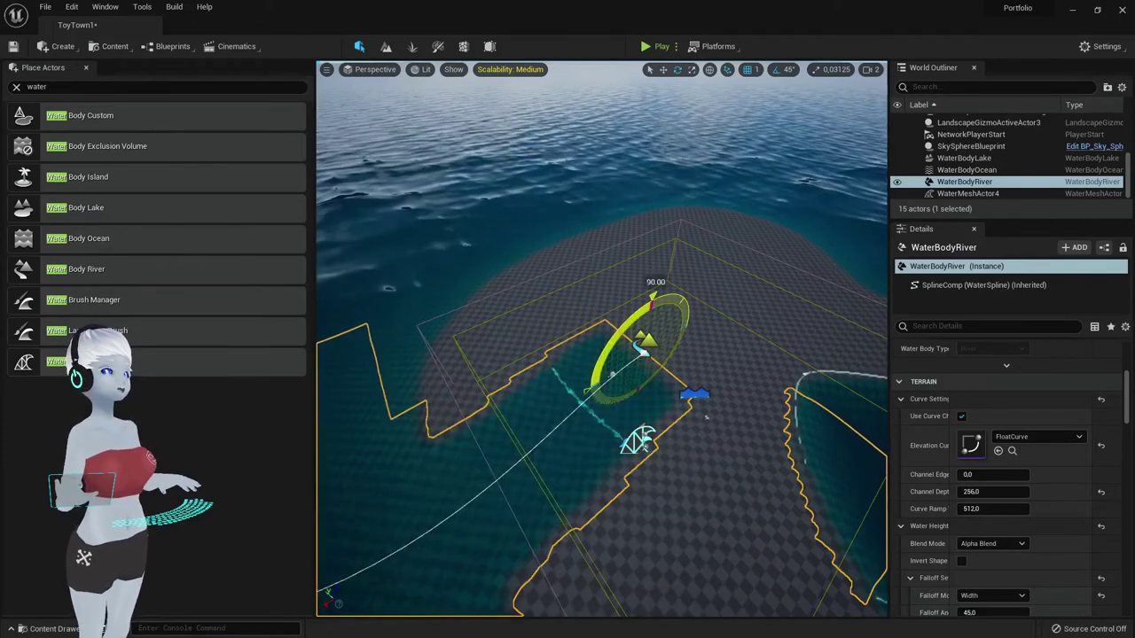
pyautogui.moveTo(652, 346); pyautogui.dragTo(670, 359, button='right')
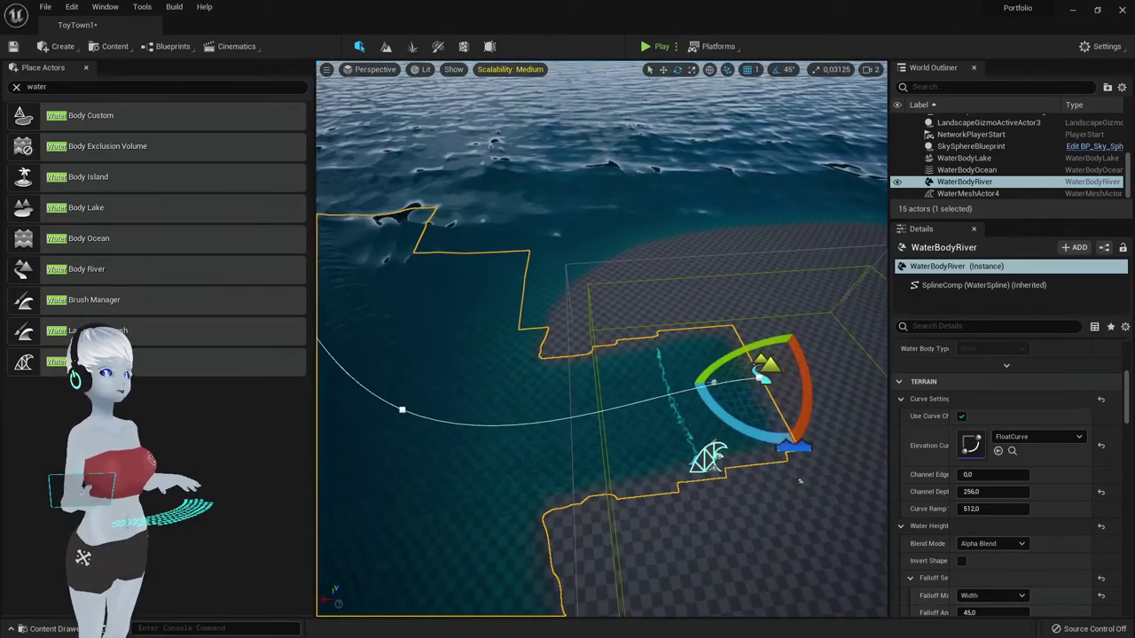
pyautogui.moveTo(709, 403)
pyautogui.mouseDown()
pyautogui.moveTo(687, 417)
pyautogui.moveTo(726, 417)
pyautogui.mouseUp()
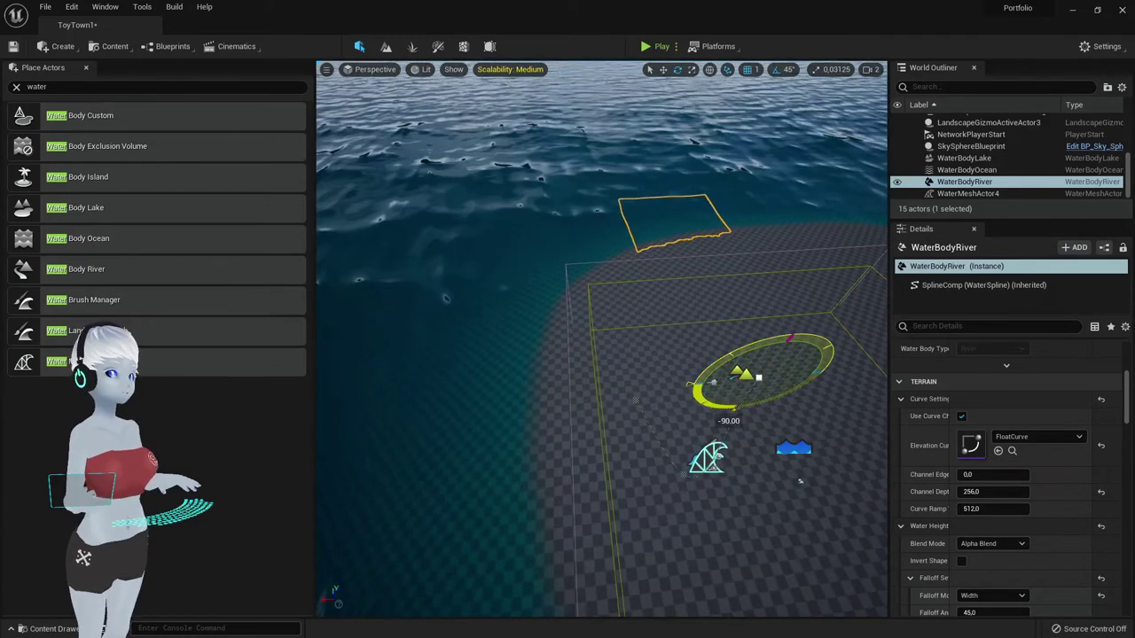
pyautogui.moveTo(758, 377); pyautogui.dragTo(760, 373)
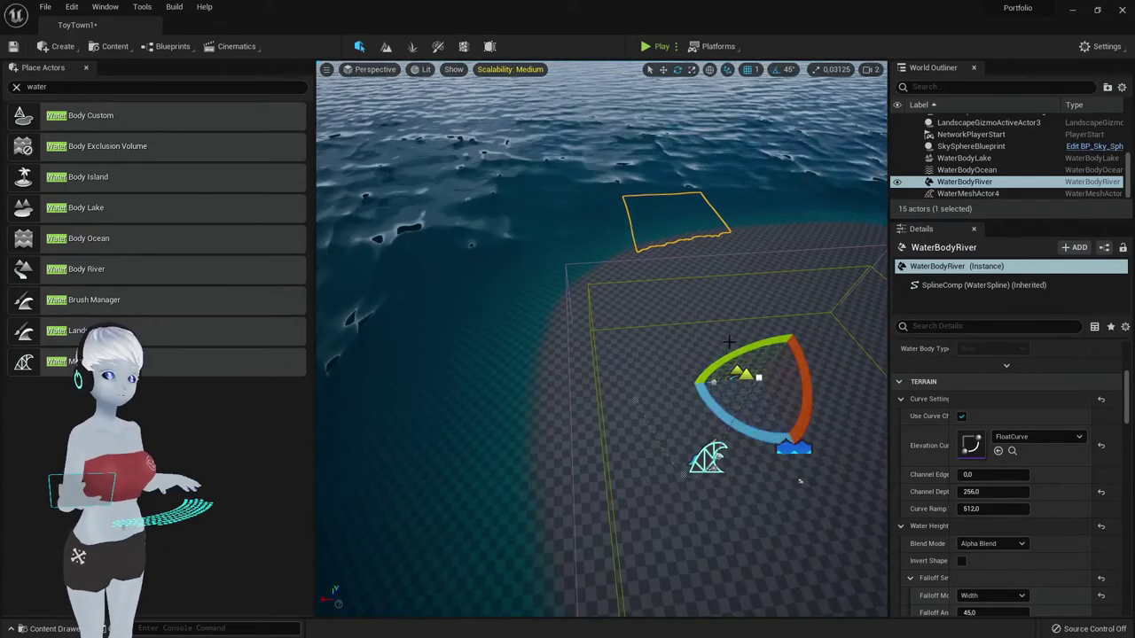
pyautogui.moveTo(716, 365); pyautogui.dragTo(714, 382)
pyautogui.moveTo(747, 515); pyautogui.dragTo(747, 461, button='right')
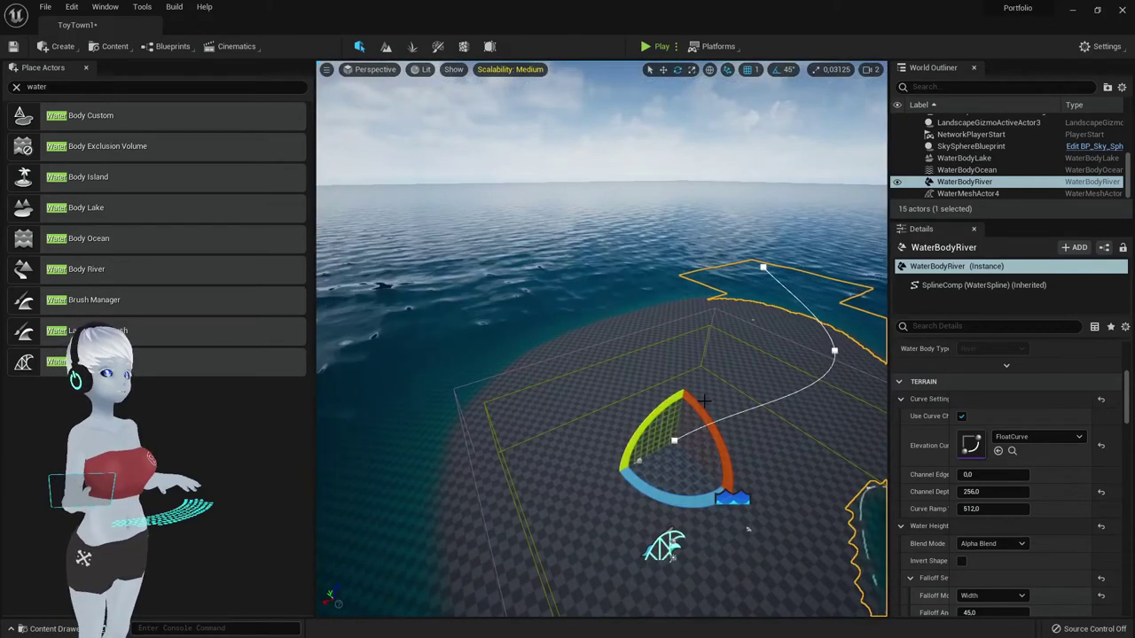
pyautogui.moveTo(747, 529); pyautogui.dragTo(688, 521, button='right')
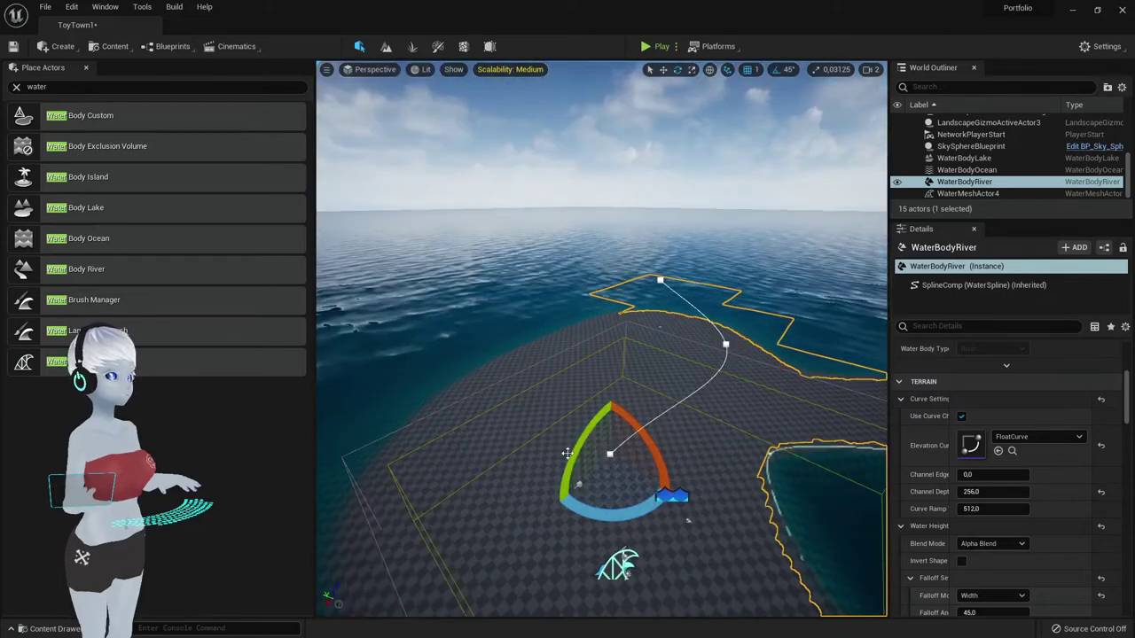
pyautogui.moveTo(560, 450); pyautogui.dragTo(568, 478)
pyautogui.moveTo(688, 520); pyautogui.dragTo(688, 520)
pyautogui.moveTo(688, 521)
pyautogui.mouseDown(button='right')
pyautogui.moveTo(776, 504)
pyautogui.moveTo(548, 507)
pyautogui.moveTo(532, 479)
pyautogui.moveTo(568, 496)
pyautogui.moveTo(581, 596)
pyautogui.mouseUp(button='right')
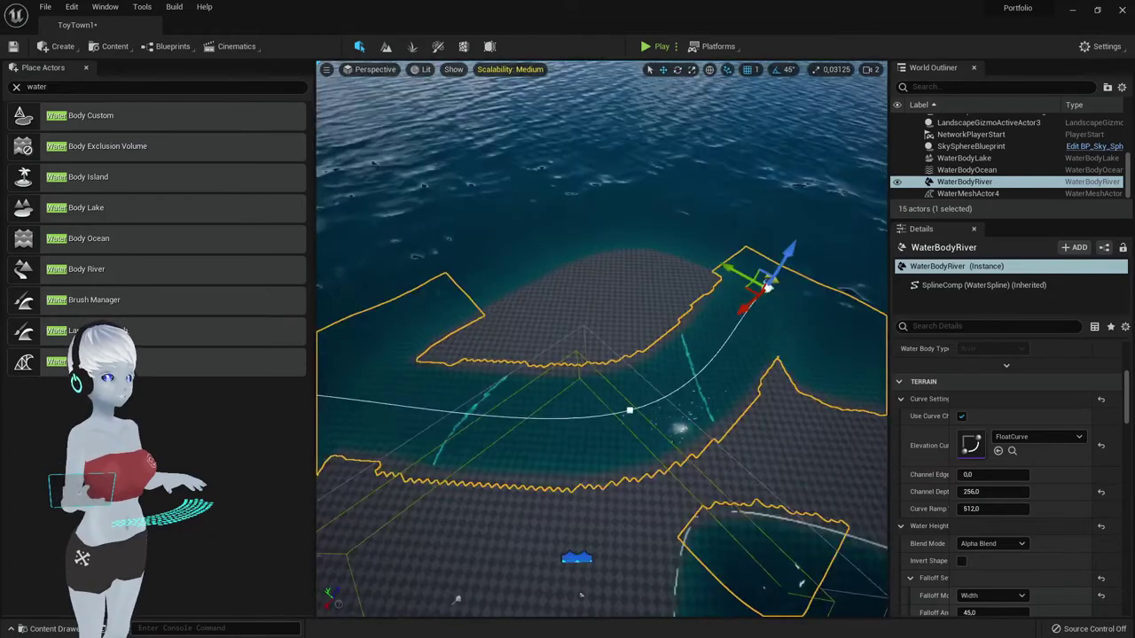
# Drag two river spline points, one down-left into the channel and one upward, to bend the river
pyautogui.click(629, 410)
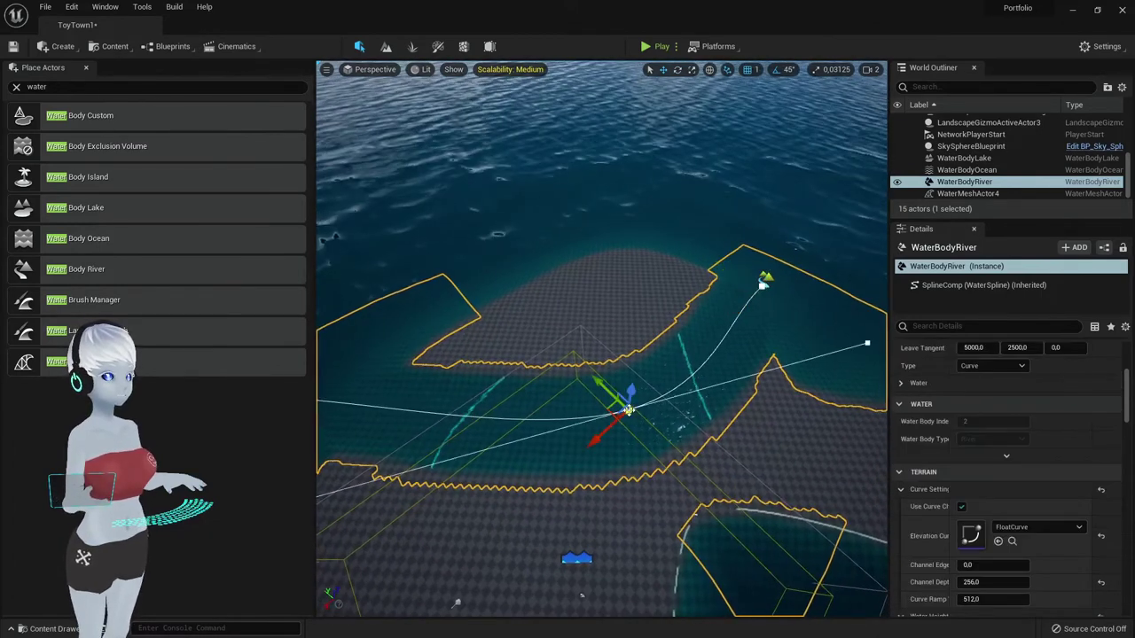
pyautogui.moveTo(624, 406); pyautogui.dragTo(626, 408)
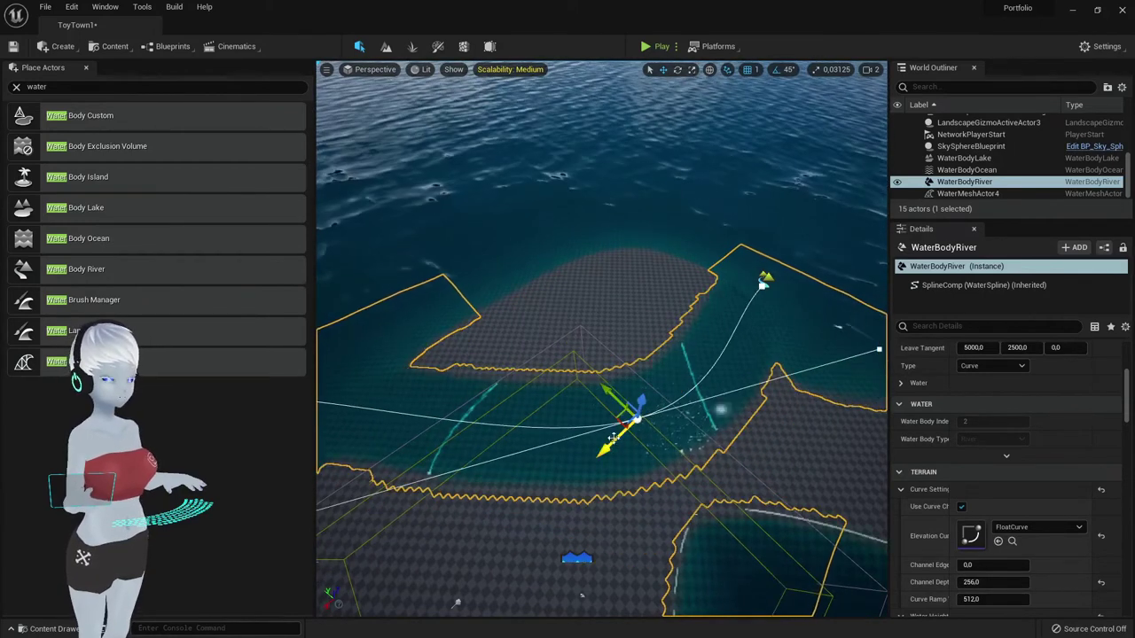
pyautogui.moveTo(612, 437); pyautogui.dragTo(478, 536)
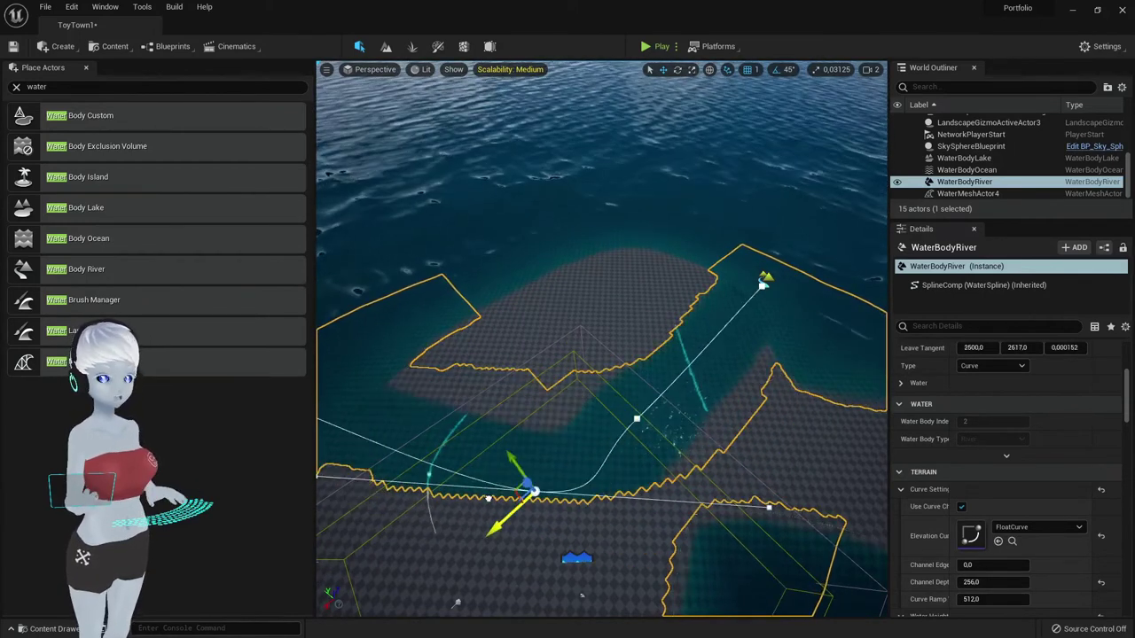
pyautogui.click(634, 418)
pyautogui.moveTo(623, 407); pyautogui.dragTo(615, 367)
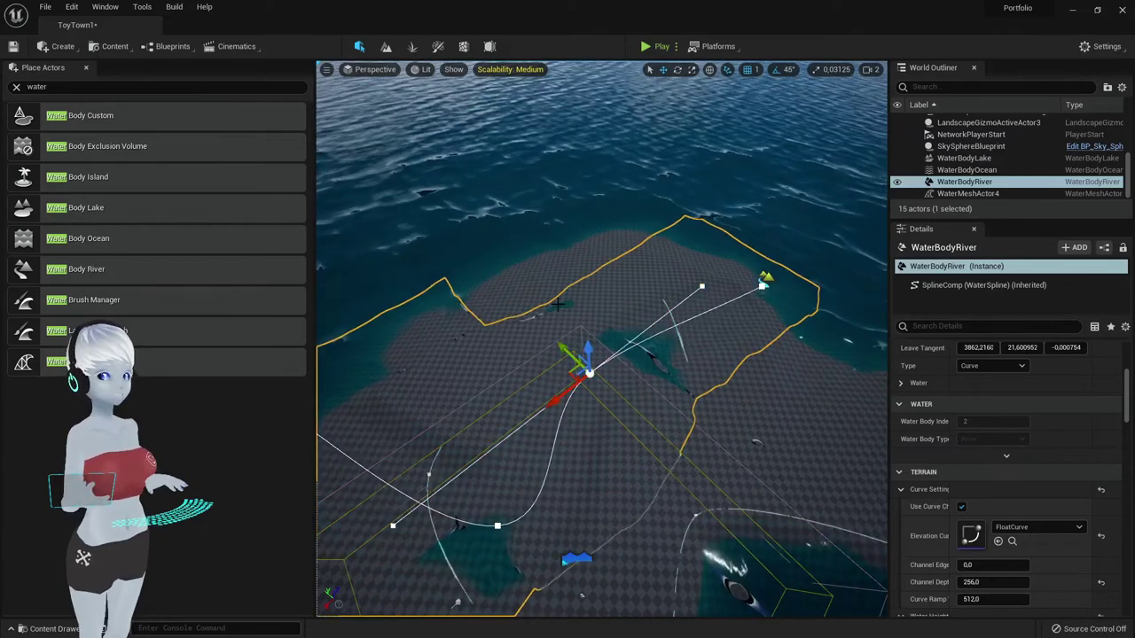
# Shift the next river spline point left so the river winds toward the sea
pyautogui.moveTo(615, 367); pyautogui.dragTo(547, 399, button='right')
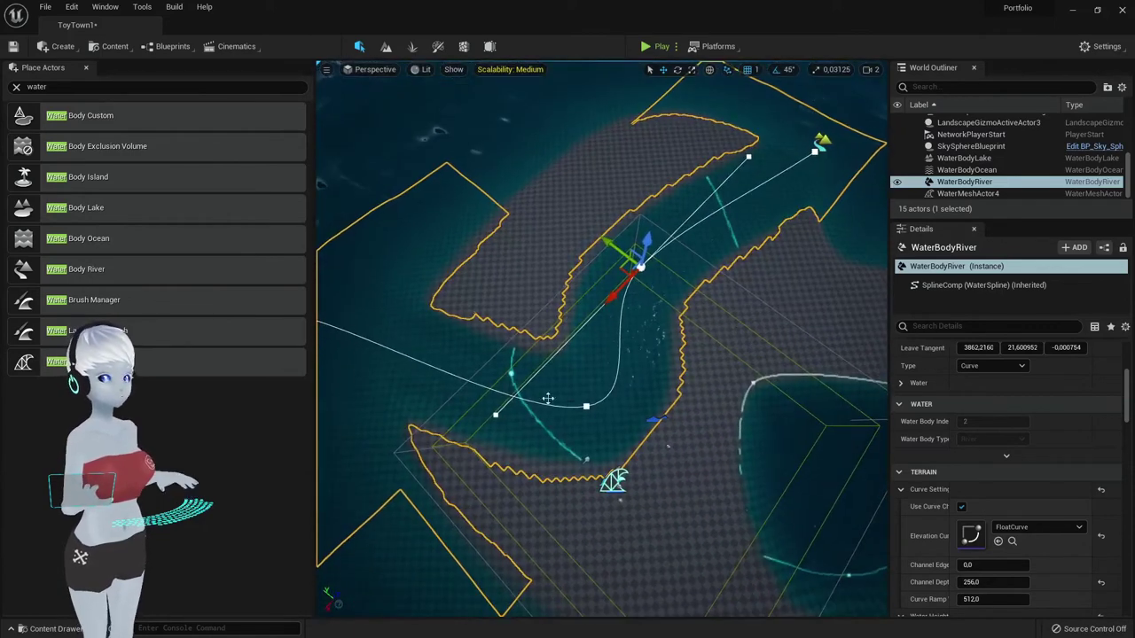
pyautogui.click(585, 406)
pyautogui.moveTo(557, 436); pyautogui.dragTo(515, 445)
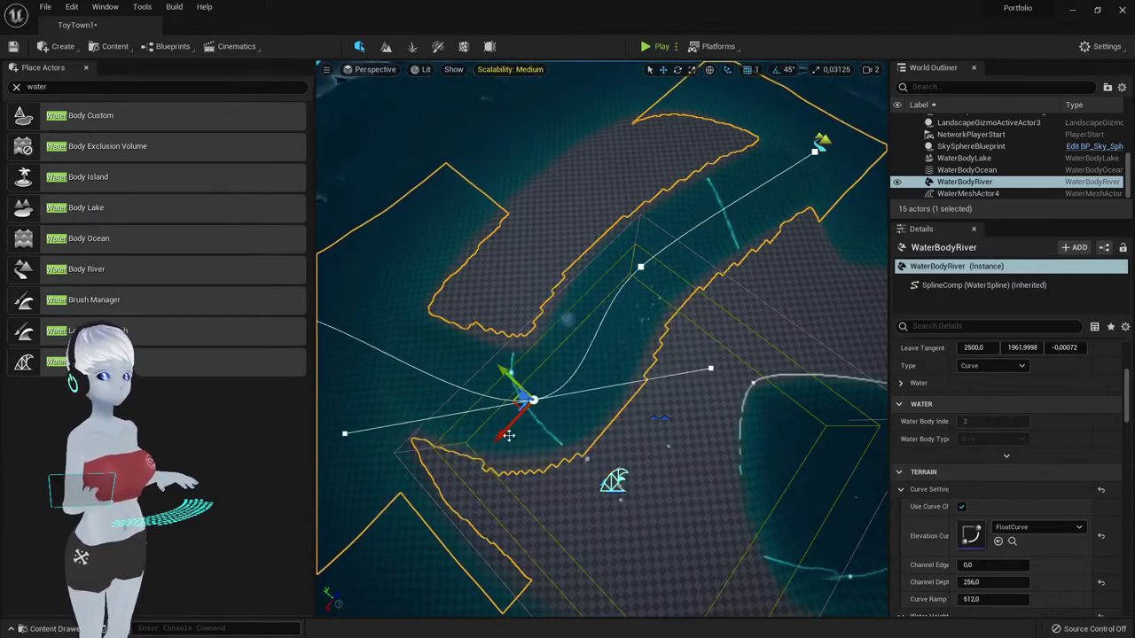
pyautogui.moveTo(598, 560); pyautogui.dragTo(597, 479, button='right')
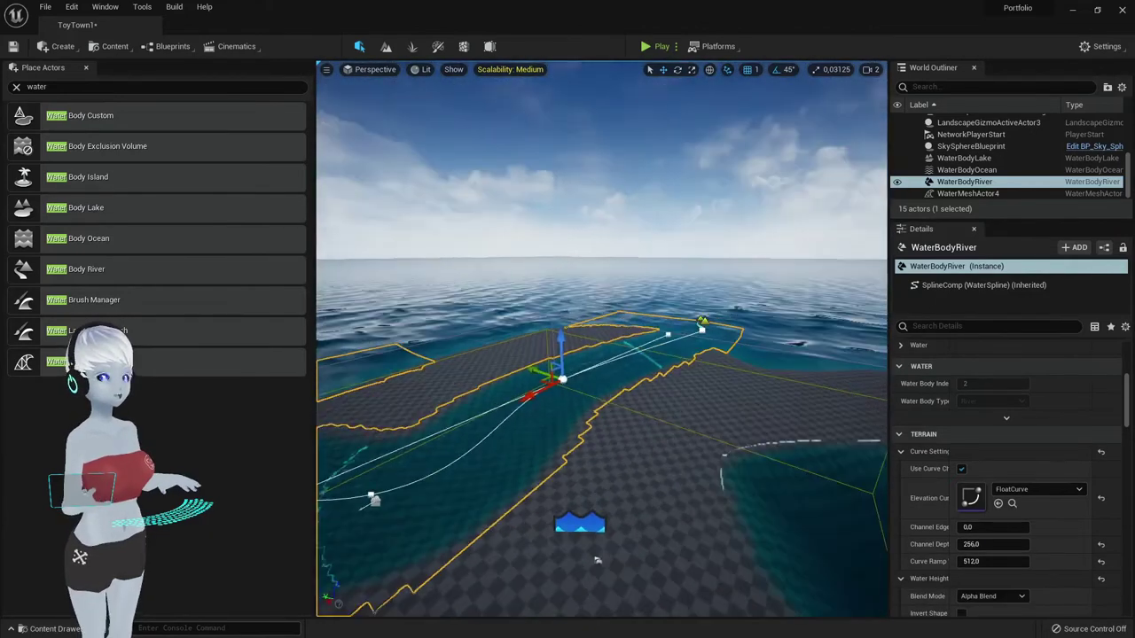
pyautogui.moveTo(597, 560); pyautogui.dragTo(541, 531, button='right')
pyautogui.moveTo(528, 479)
pyautogui.mouseDown(button='right')
pyautogui.moveTo(685, 250)
pyautogui.moveTo(681, 434)
pyautogui.mouseUp(button='right')
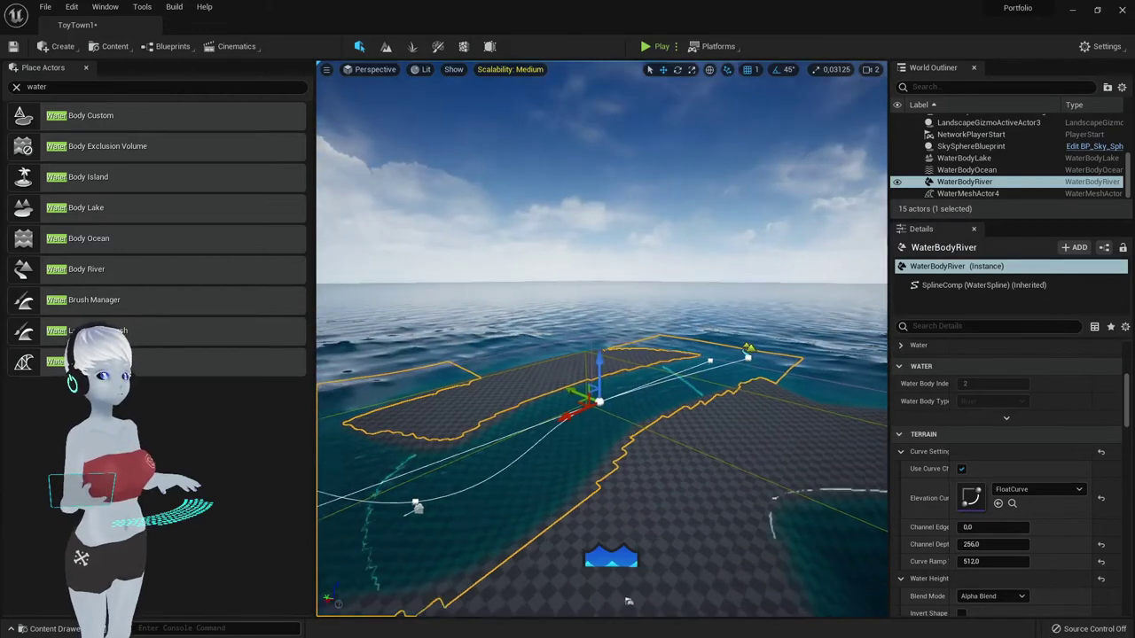
# Frame the WaterBodyRiver with F and raise its end spline point on Z
pyautogui.moveTo(592, 375); pyautogui.dragTo(625, 302, button='right')
pyautogui.press('f')
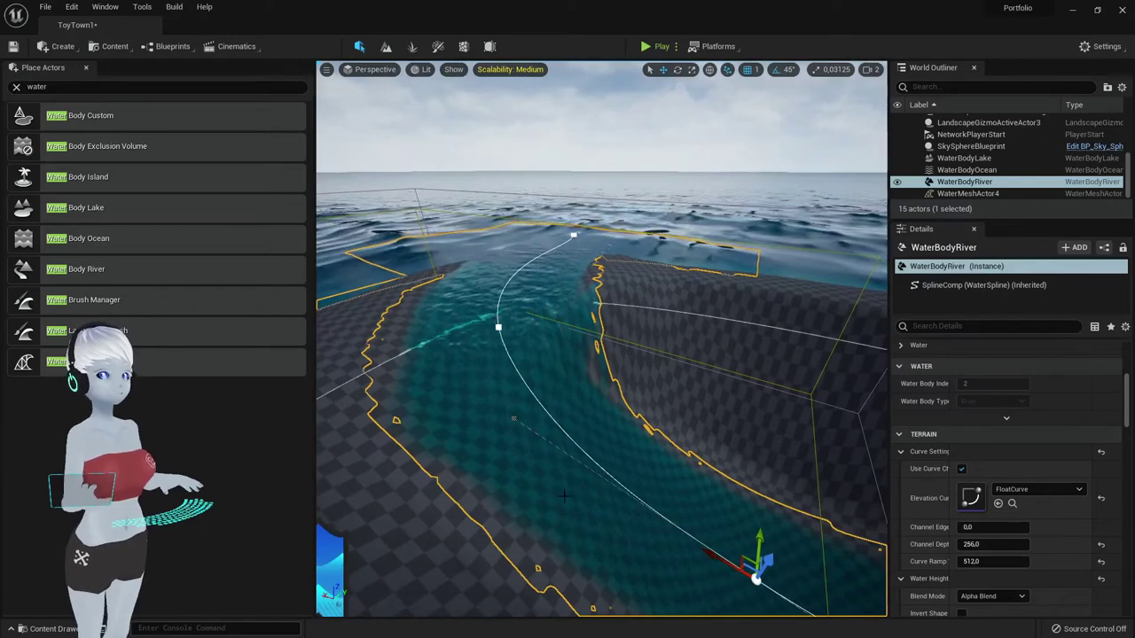
pyautogui.moveTo(513, 418)
pyautogui.mouseDown(button='right')
pyautogui.moveTo(373, 519)
pyautogui.moveTo(720, 401)
pyautogui.moveTo(536, 460)
pyautogui.mouseUp(button='right')
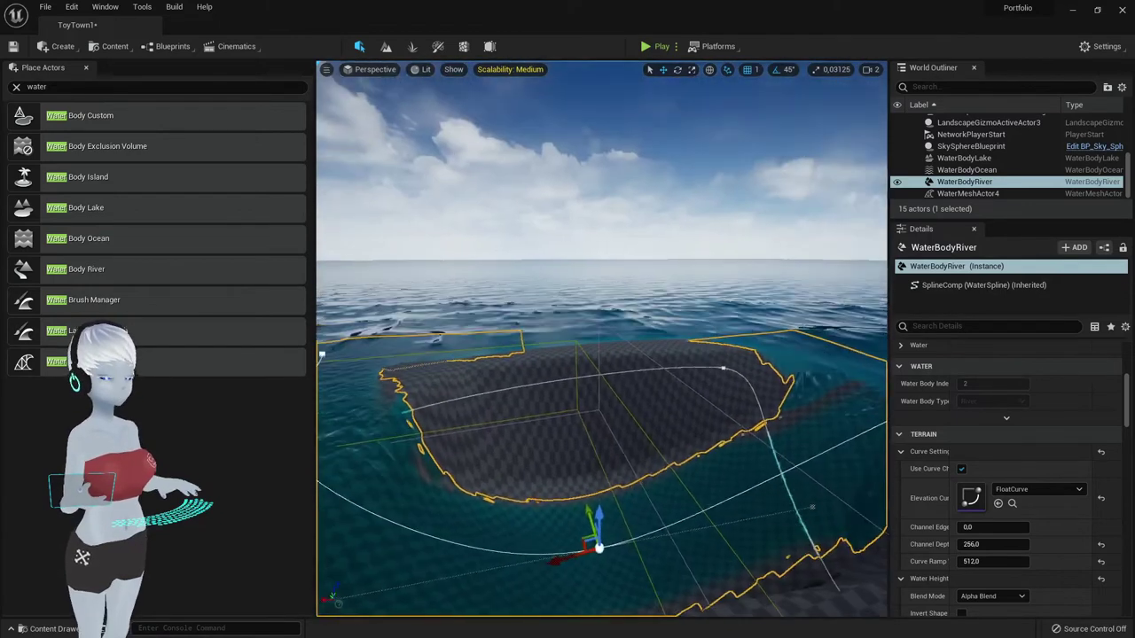
pyautogui.moveTo(561, 502); pyautogui.dragTo(558, 398)
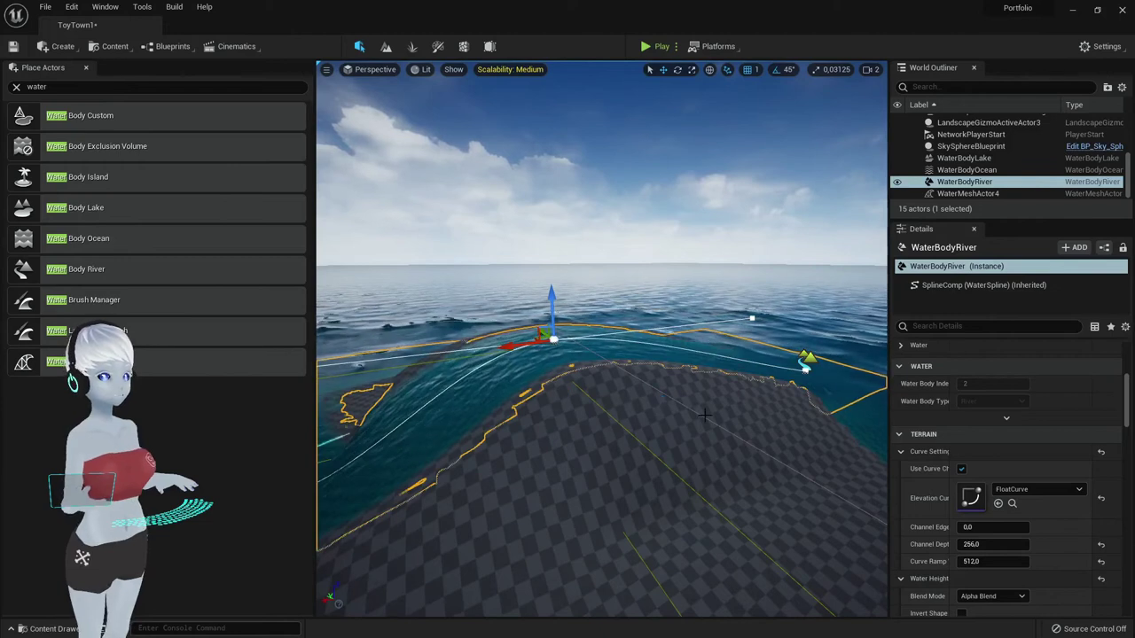
# Try moving the end point sideways on X, then undo so it keeps its original position
pyautogui.moveTo(704, 415); pyautogui.dragTo(738, 410, button='right')
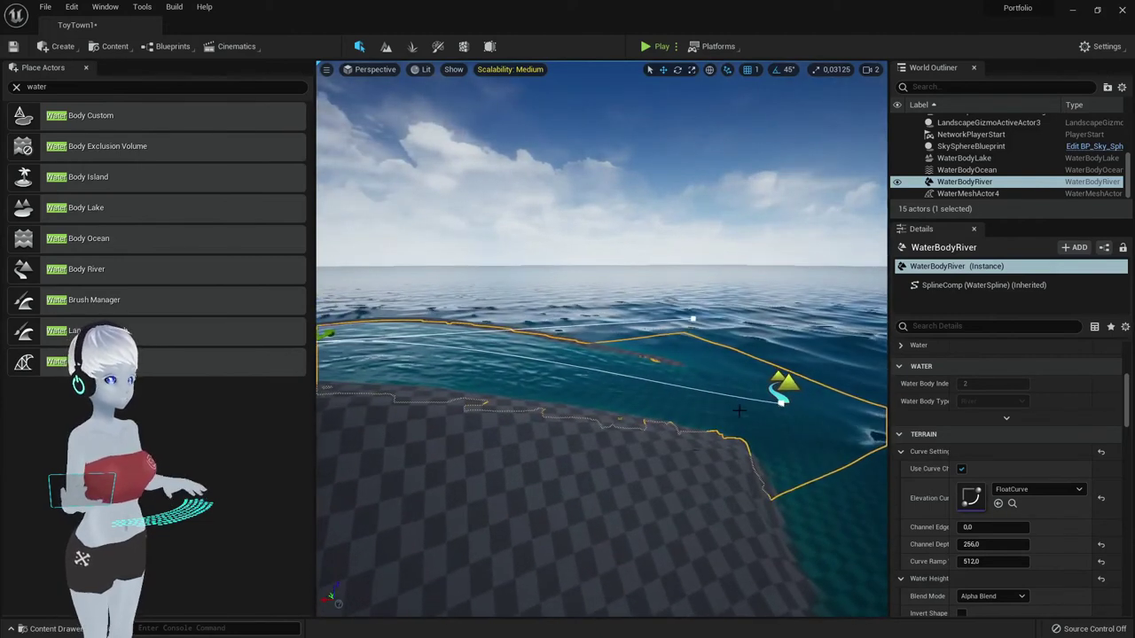
pyautogui.moveTo(727, 411)
pyautogui.mouseDown(button='right')
pyautogui.moveTo(577, 449)
pyautogui.moveTo(621, 448)
pyautogui.mouseUp(button='right')
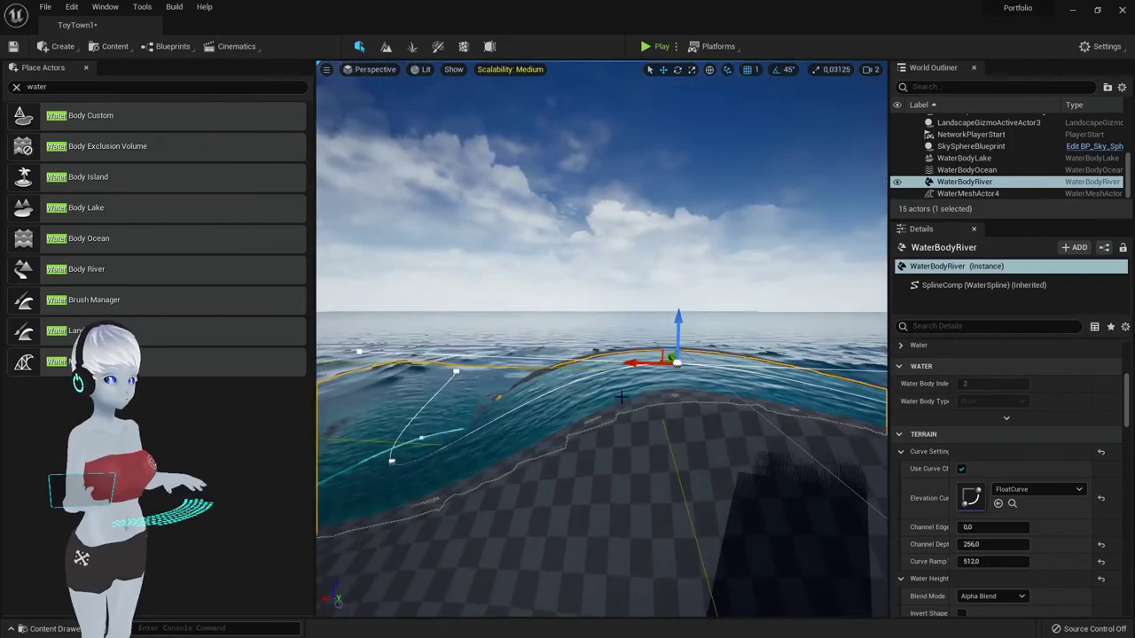
pyautogui.moveTo(644, 364); pyautogui.dragTo(494, 352)
pyautogui.moveTo(466, 428); pyautogui.dragTo(381, 424, button='right')
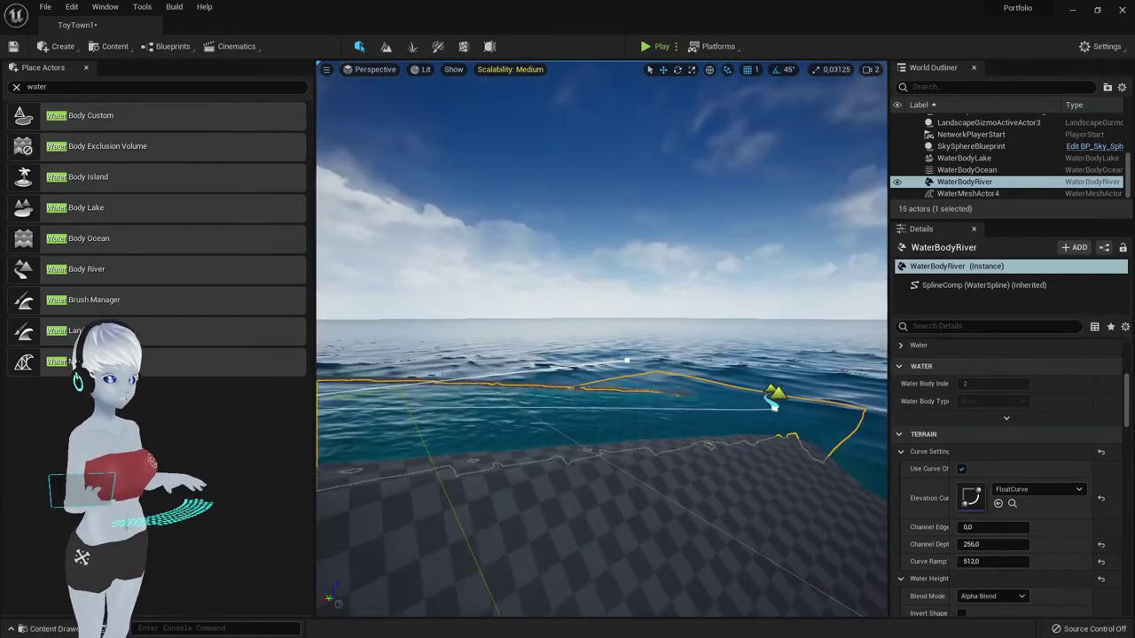
pyautogui.moveTo(771, 403); pyautogui.dragTo(842, 401, button='right')
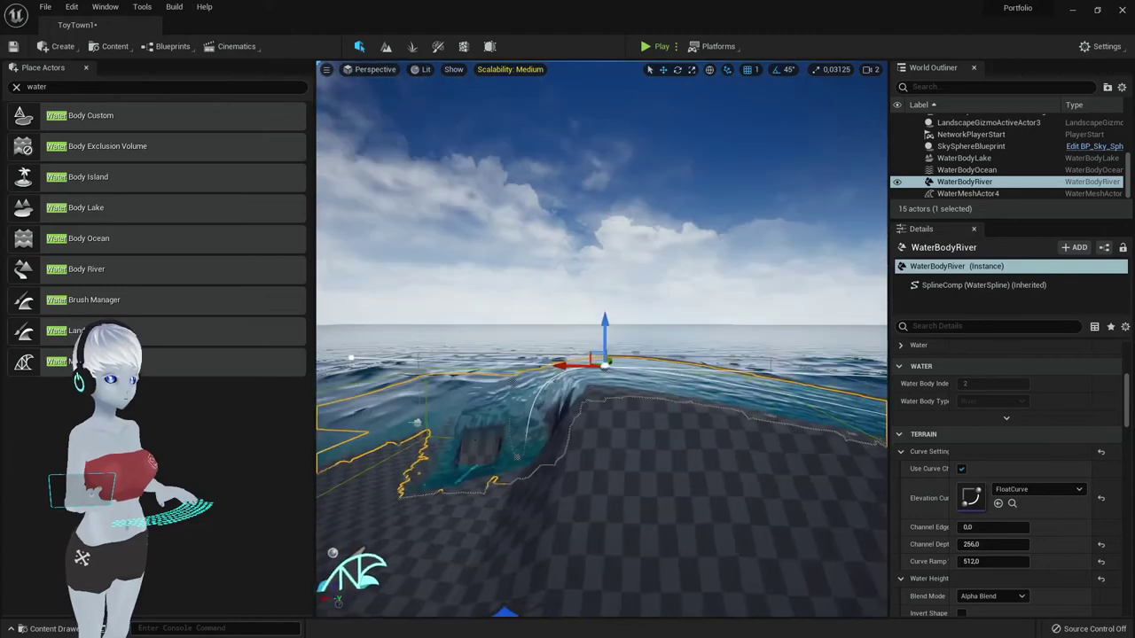
pyautogui.moveTo(607, 415)
pyautogui.mouseDown(button='right')
pyautogui.moveTo(674, 416)
pyautogui.moveTo(612, 421)
pyautogui.mouseUp(button='right')
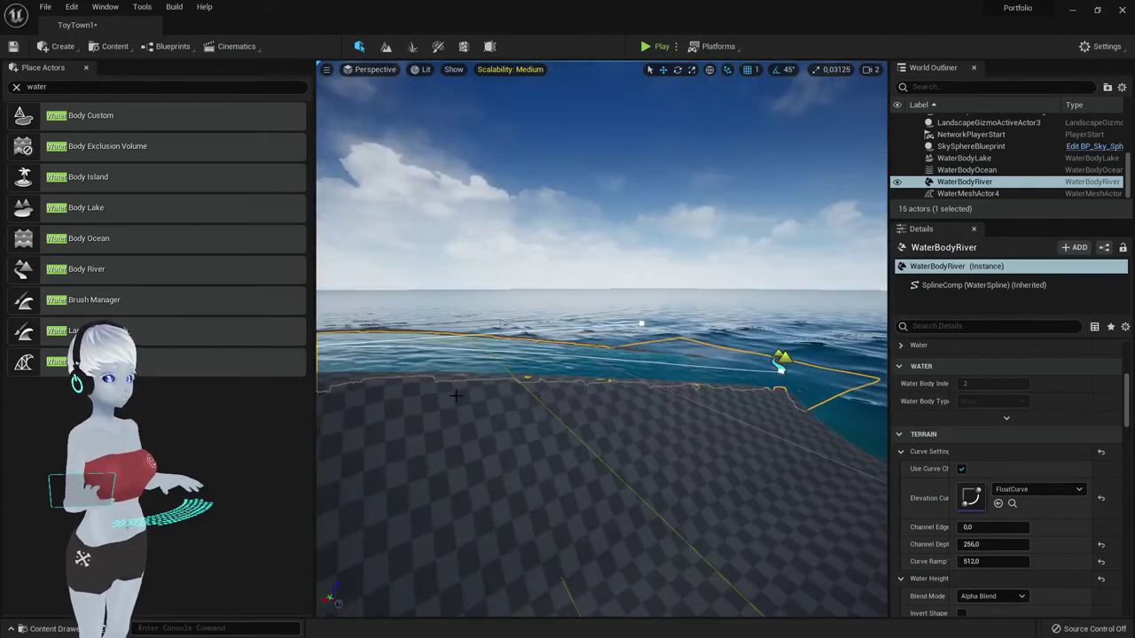
pyautogui.moveTo(412, 457)
pyautogui.mouseDown(button='right')
pyautogui.moveTo(457, 396)
pyautogui.moveTo(532, 390)
pyautogui.mouseUp(button='right')
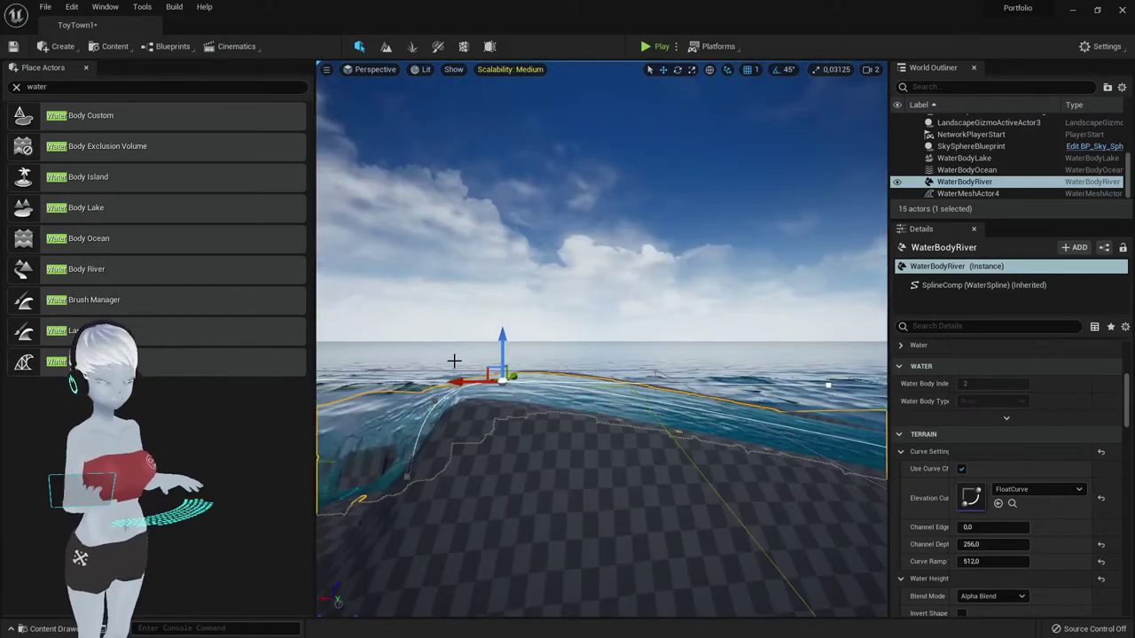
pyautogui.moveTo(453, 361); pyautogui.dragTo(497, 365, button='right')
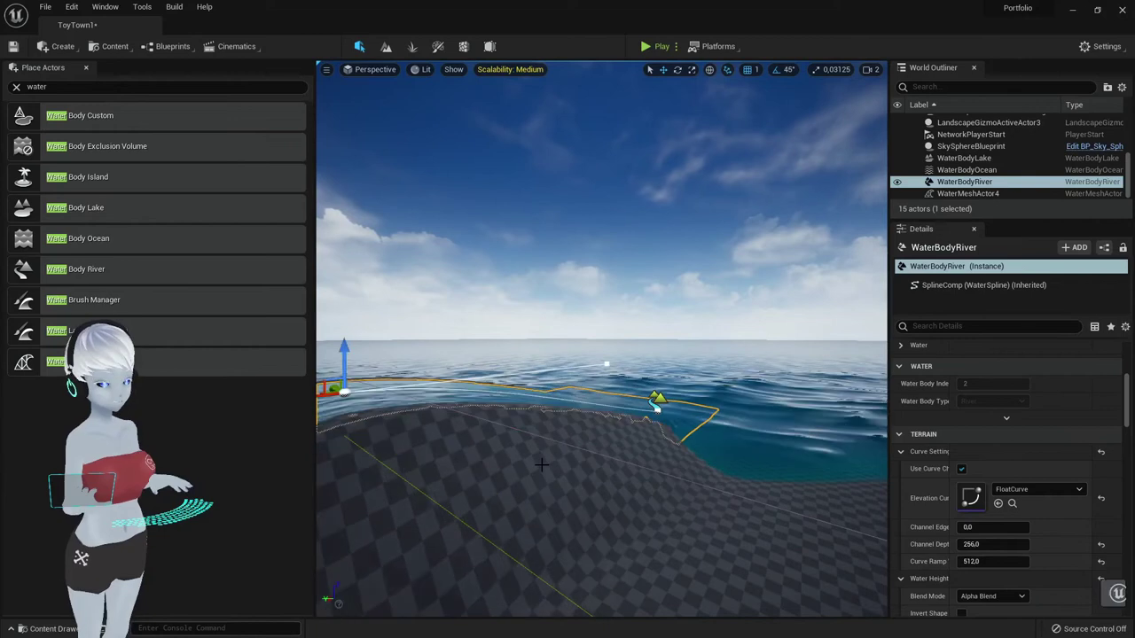
pyautogui.hotkey('ctrl', 'z')
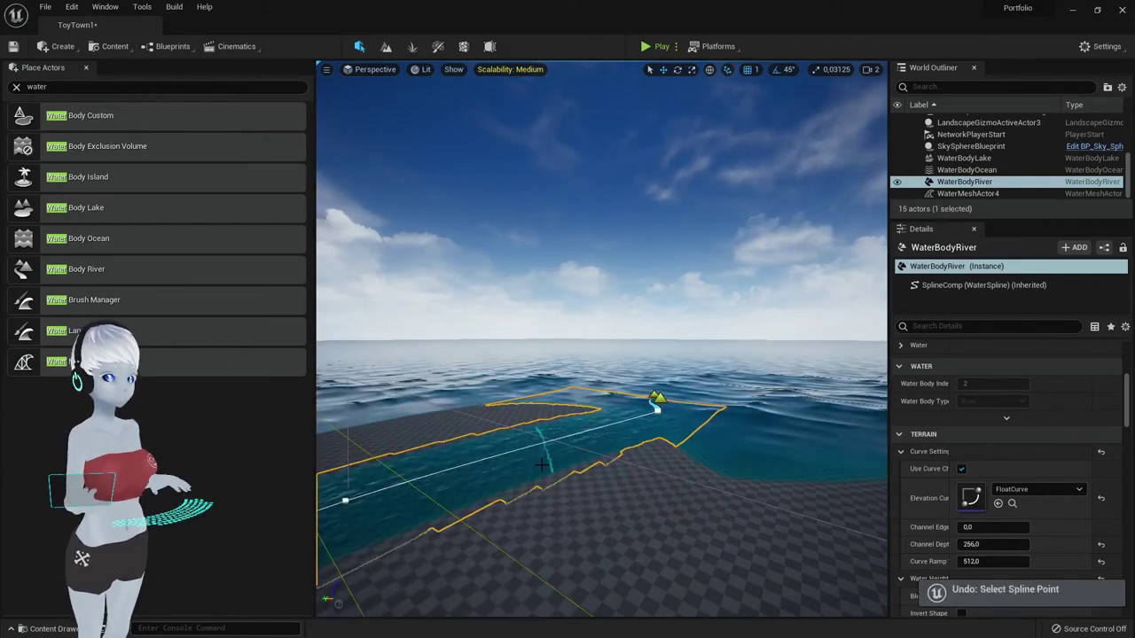
pyautogui.moveTo(541, 465); pyautogui.dragTo(581, 479, button='right')
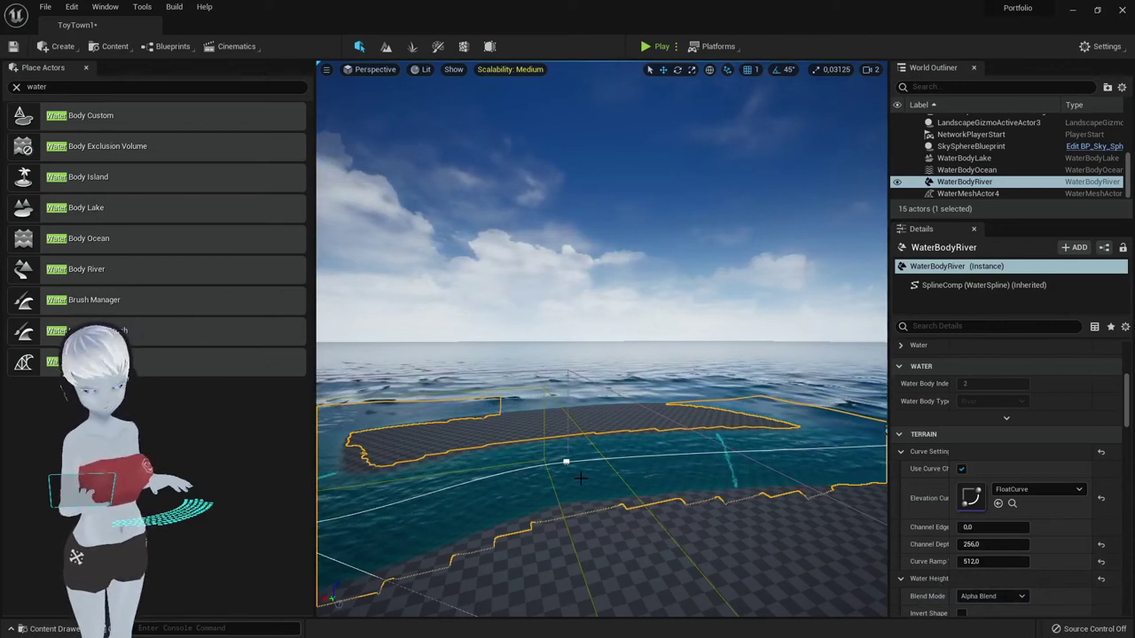
# Select the whole WaterBodyRiver actor and frame it in the viewport
pyautogui.click(580, 479)
pyautogui.press('f')
pyautogui.moveTo(665, 363)
pyautogui.mouseDown(button='right')
pyautogui.moveTo(656, 337)
pyautogui.moveTo(621, 328)
pyautogui.mouseUp(button='right')
pyautogui.scroll(-2, 966, 506)
pyautogui.scroll(-3, 967, 505)
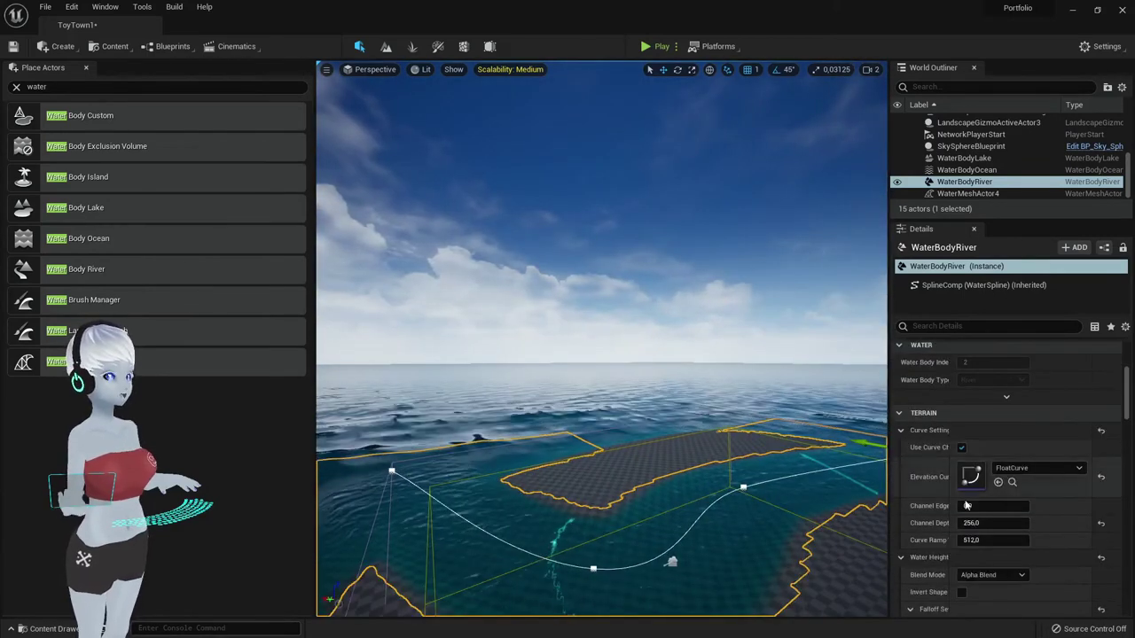
# Set Terrain Channel Edge to 0.768, Channel Depth to about 965 and Curve Ramp to about 2982
pyautogui.write('0.0')
pyautogui.press('Return')
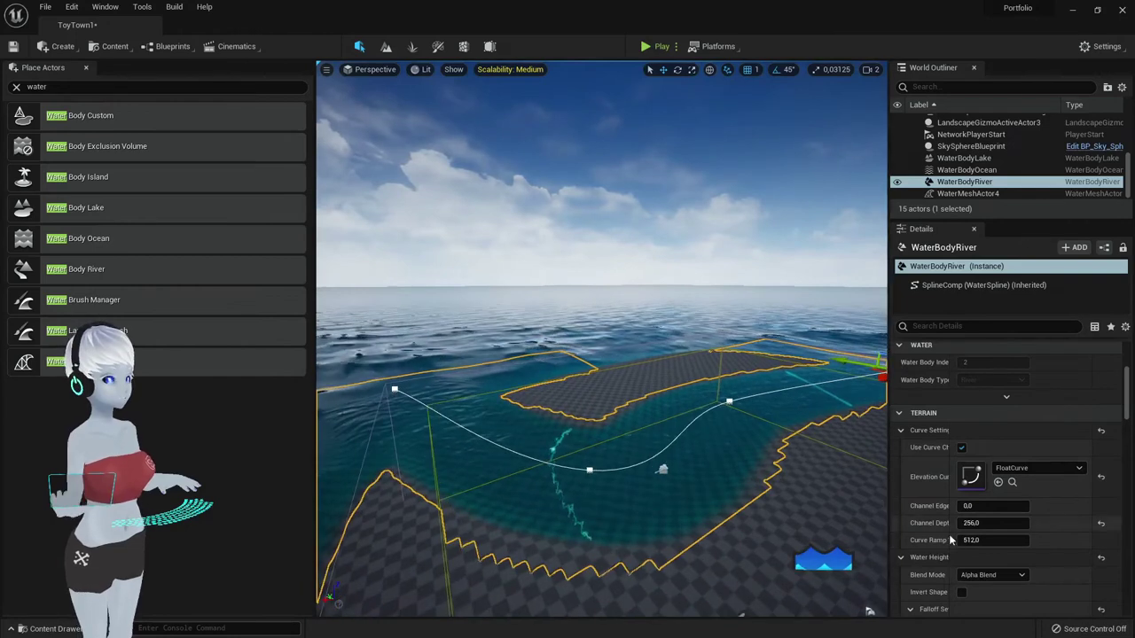
pyautogui.moveTo(993, 505); pyautogui.dragTo(1006, 505)
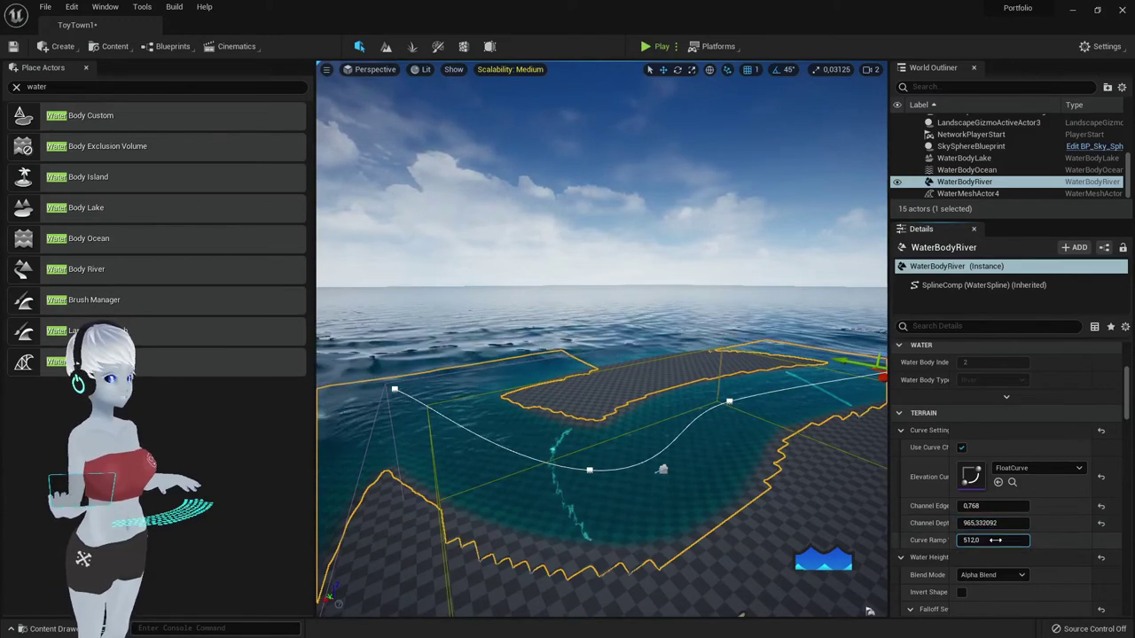
pyautogui.moveTo(993, 540); pyautogui.dragTo(1020, 540)
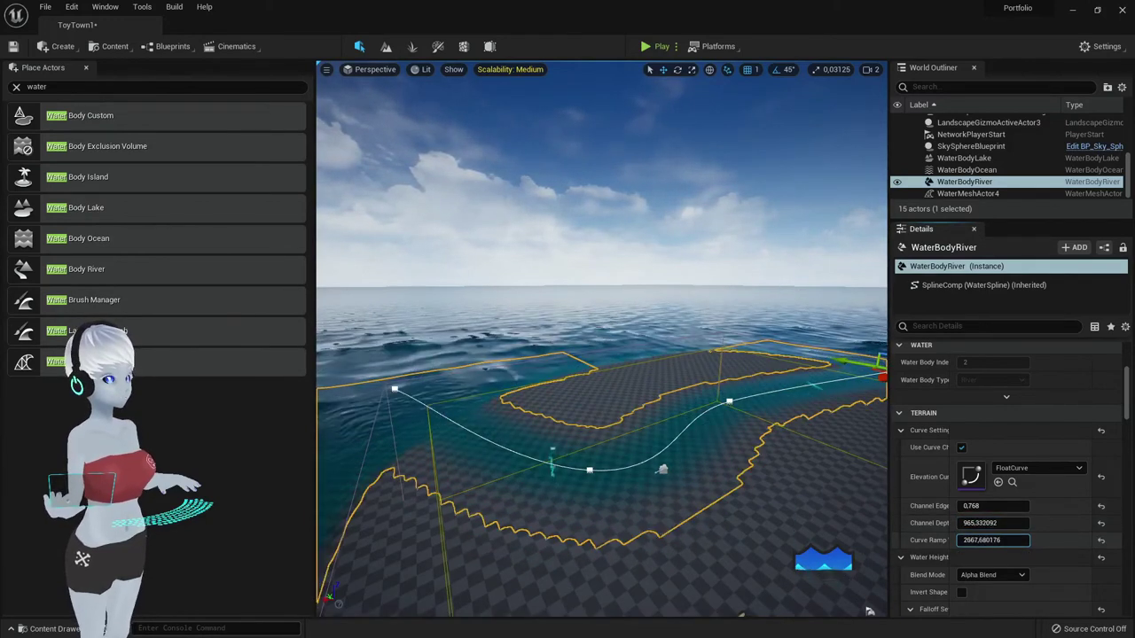
pyautogui.moveTo(870, 611)
pyautogui.keyDown('alt'); pyautogui.mouseDown()
pyautogui.moveTo(798, 611)
pyautogui.moveTo(847, 507)
pyautogui.moveTo(526, 486)
pyautogui.mouseUp(); pyautogui.keyUp('alt')
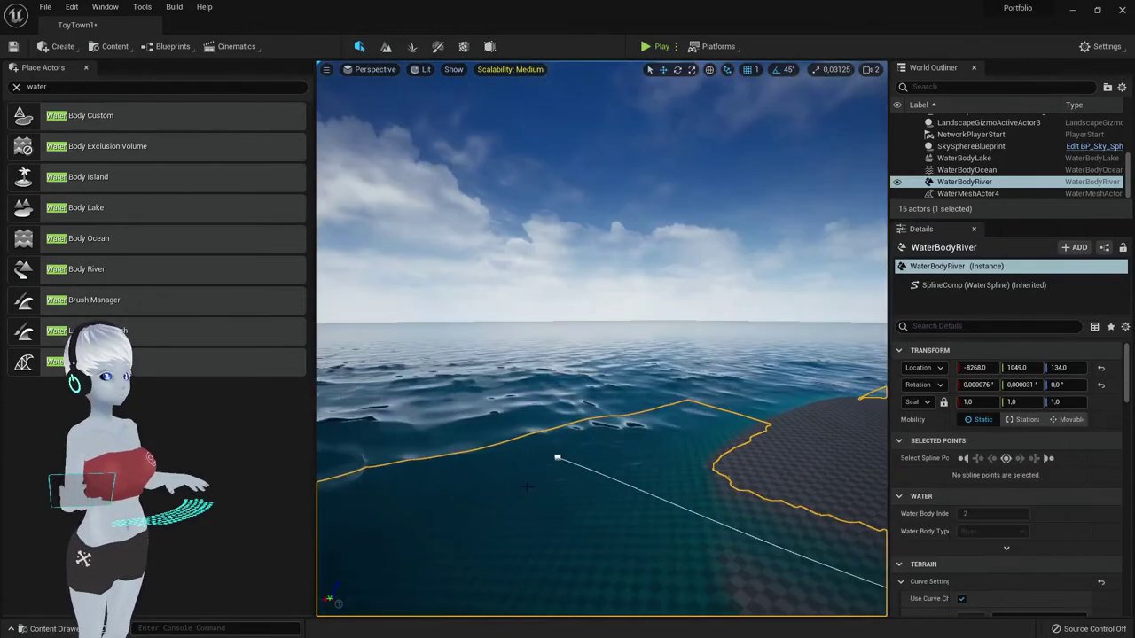
pyautogui.keyDown('alt'); pyautogui.moveTo(640, 403); pyautogui.dragTo(638, 382); pyautogui.keyUp('alt')
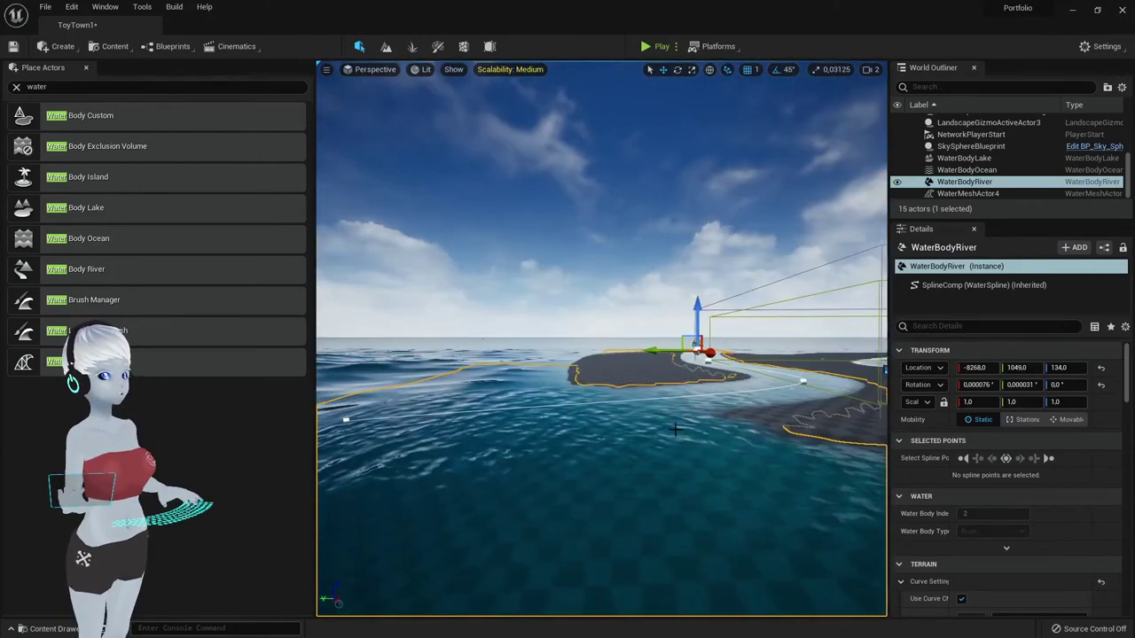
pyautogui.keyDown('alt'); pyautogui.moveTo(615, 436); pyautogui.dragTo(615, 435); pyautogui.keyUp('alt')
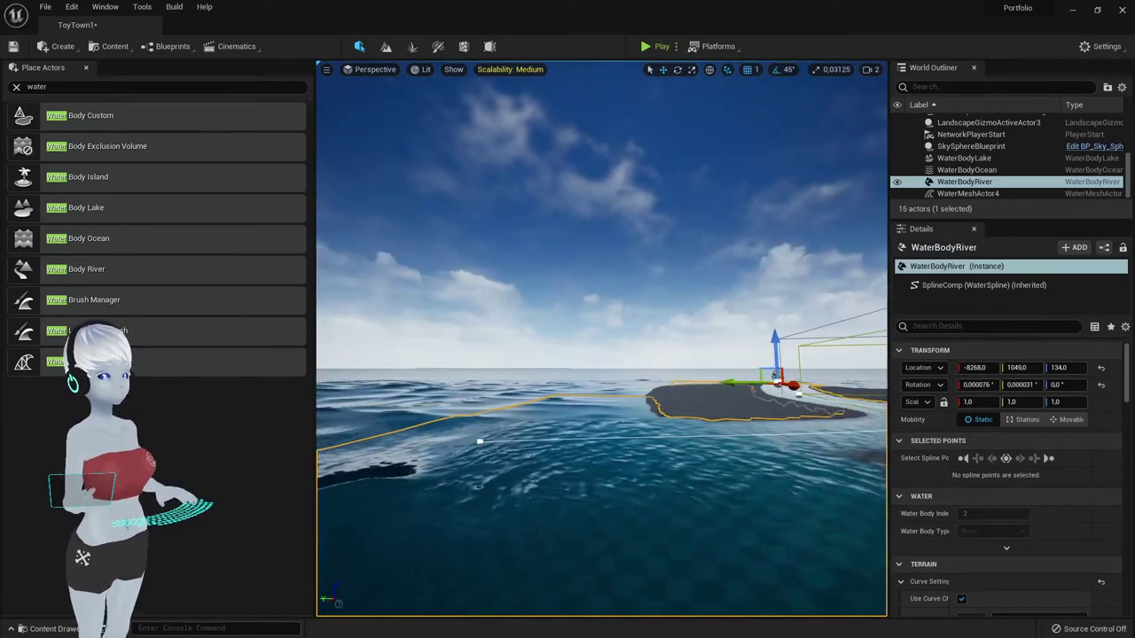
# Scroll the Details panel to Rendering, showing the river, transition and underwater materials
pyautogui.scroll(-5, 1020, 505)
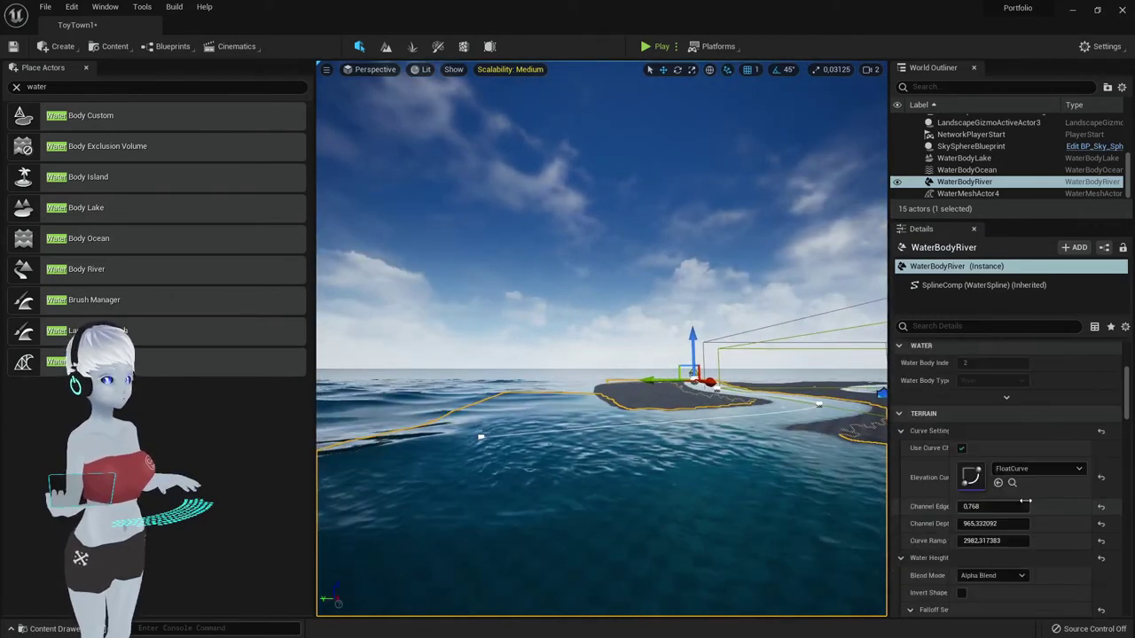
pyautogui.scroll(-5, 1020, 506)
pyautogui.scroll(-5, 1020, 505)
pyautogui.moveTo(602, 446)
pyautogui.keyDown('alt'); pyautogui.mouseDown()
pyautogui.moveTo(638, 420)
pyautogui.moveTo(545, 385)
pyautogui.mouseUp(); pyautogui.keyUp('alt')
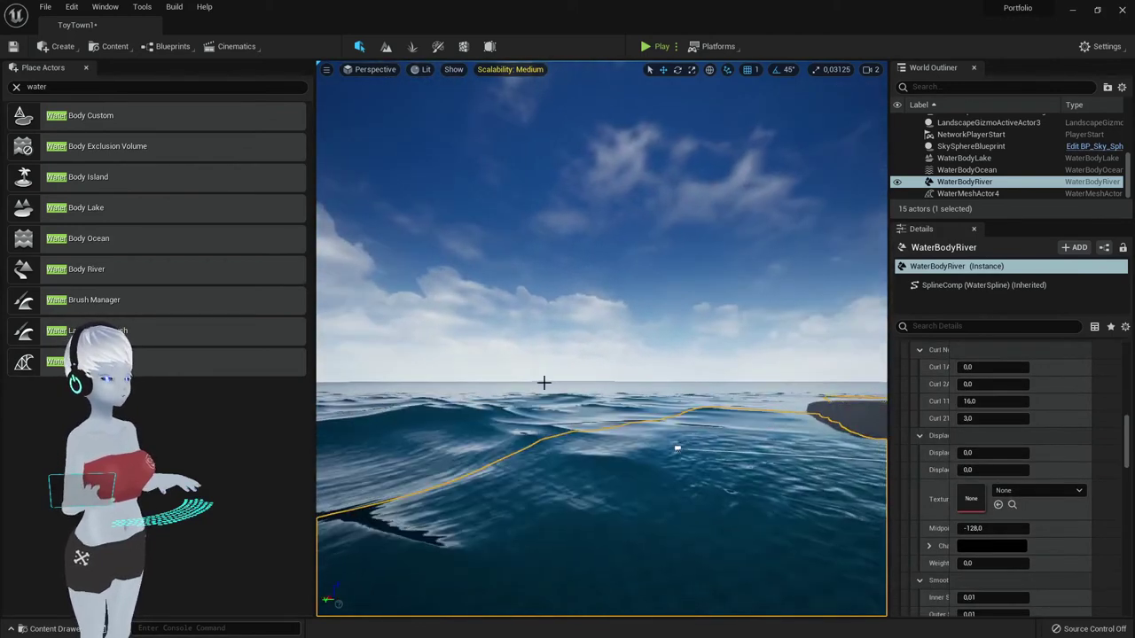
pyautogui.scroll(-5, 982, 493)
pyautogui.scroll(-5, 982, 494)
pyautogui.scroll(-5, 982, 494)
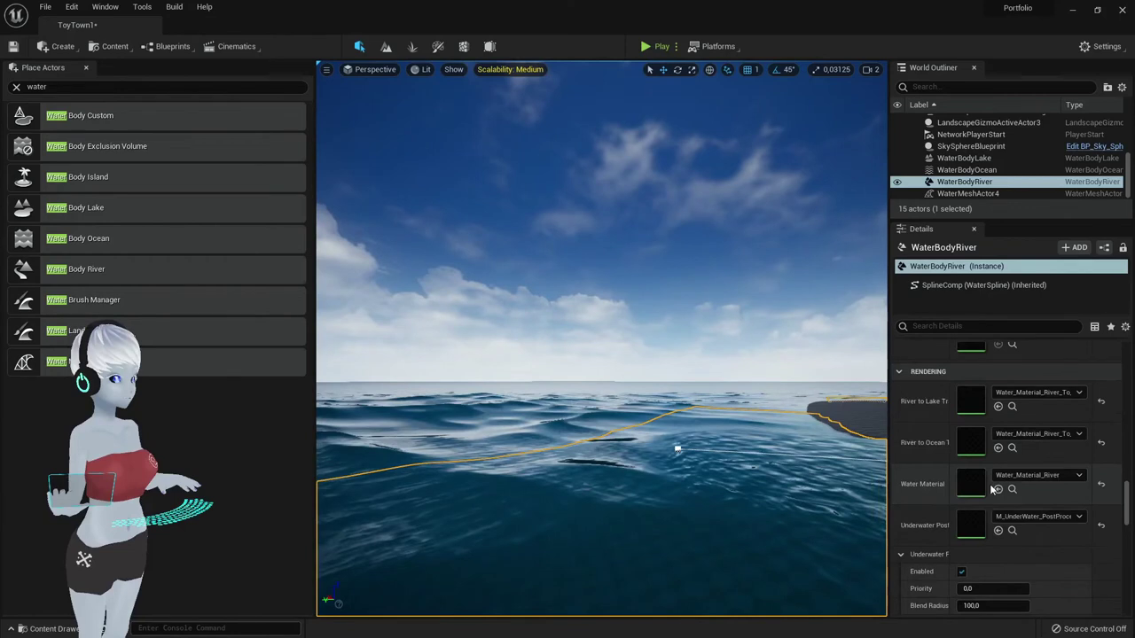
pyautogui.scroll(-5, 982, 494)
pyautogui.scroll(3, 989, 492)
pyautogui.scroll(3, 991, 490)
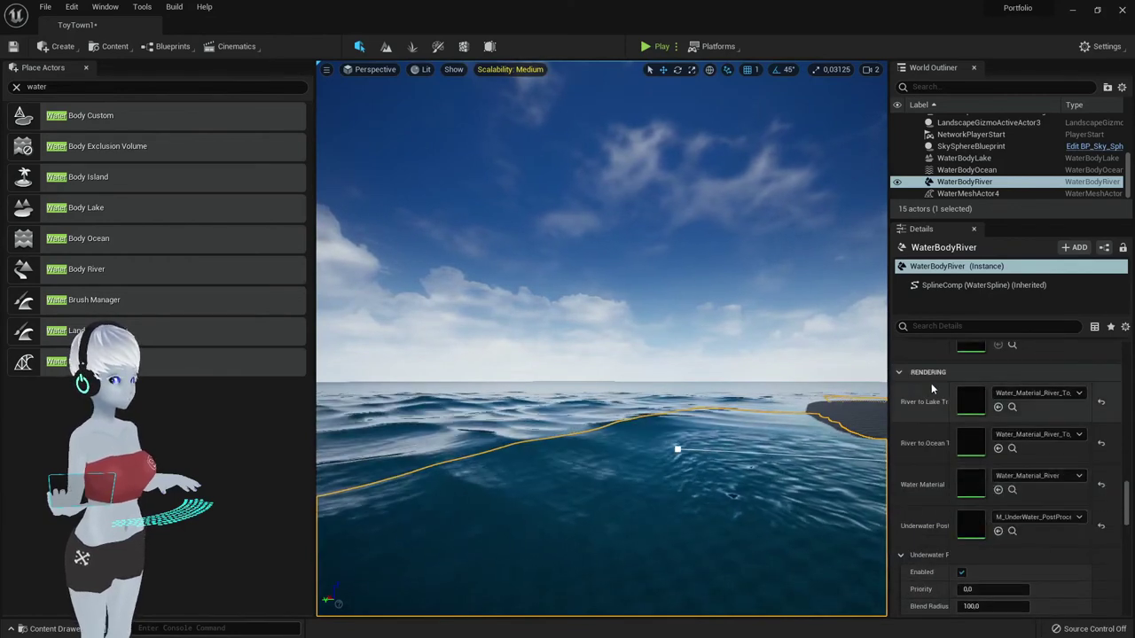
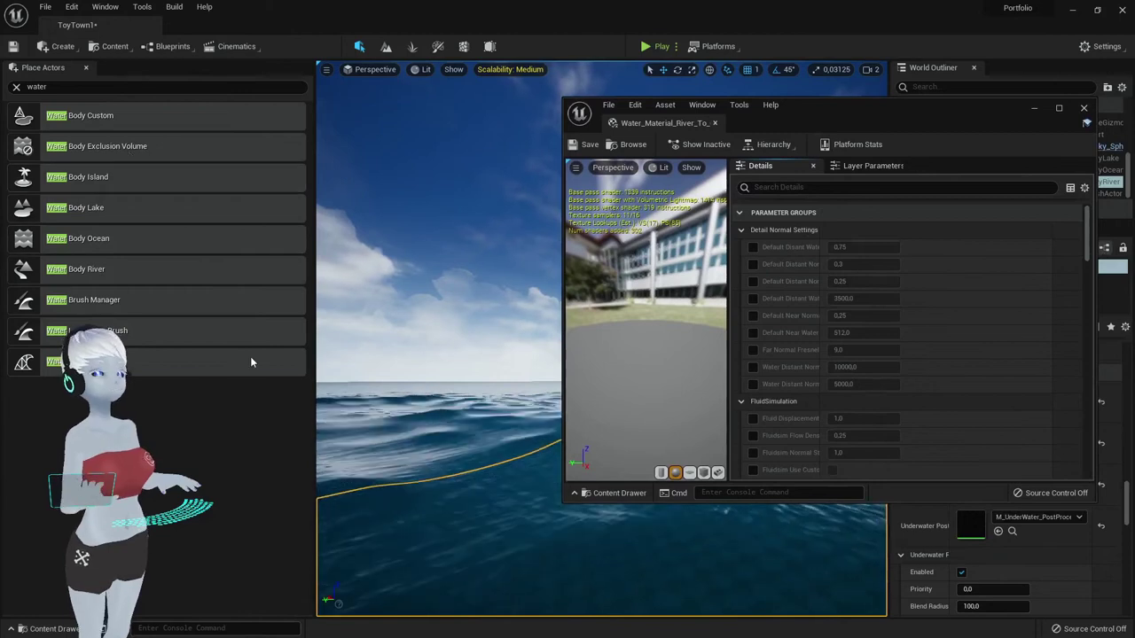
# Drag the Water_Material_River_To material editor aside to uncover the Outliner and Details panels
pyautogui.moveTo(826, 108); pyautogui.dragTo(862, 111)
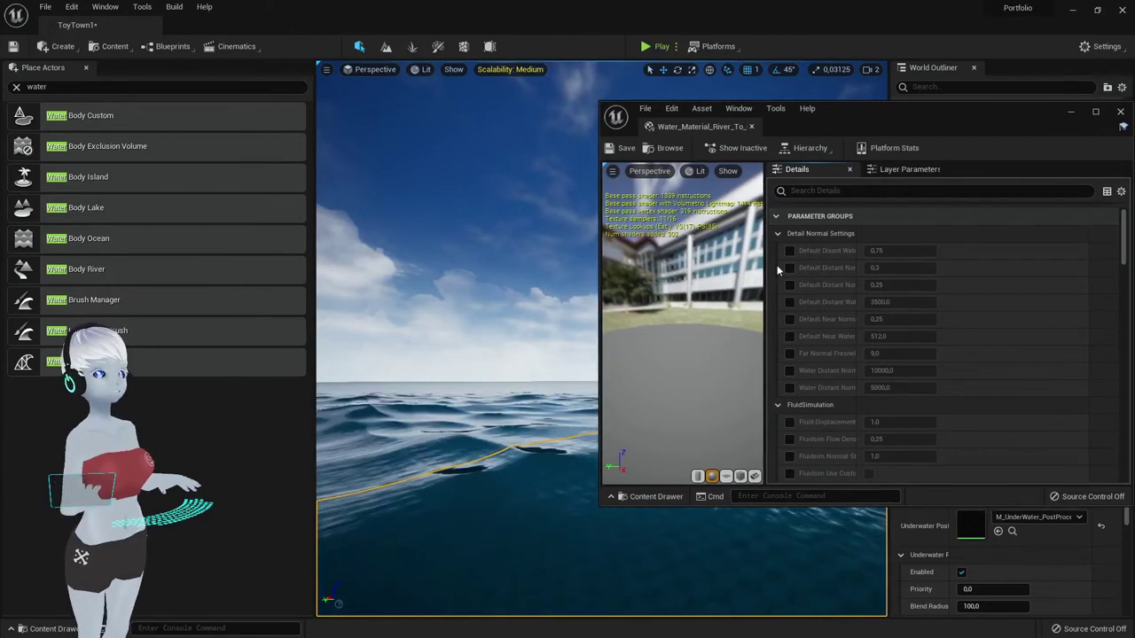
pyautogui.moveTo(937, 127); pyautogui.dragTo(615, 158)
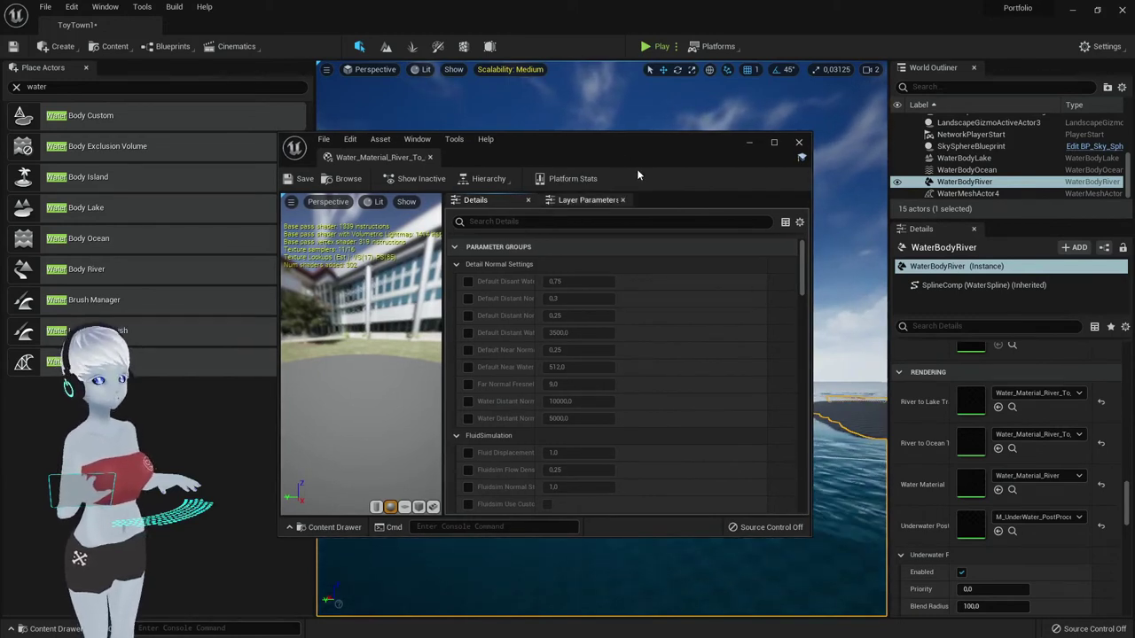
# Close the river material editor and zoom the viewport toward the islands and river
pyautogui.click(799, 142)
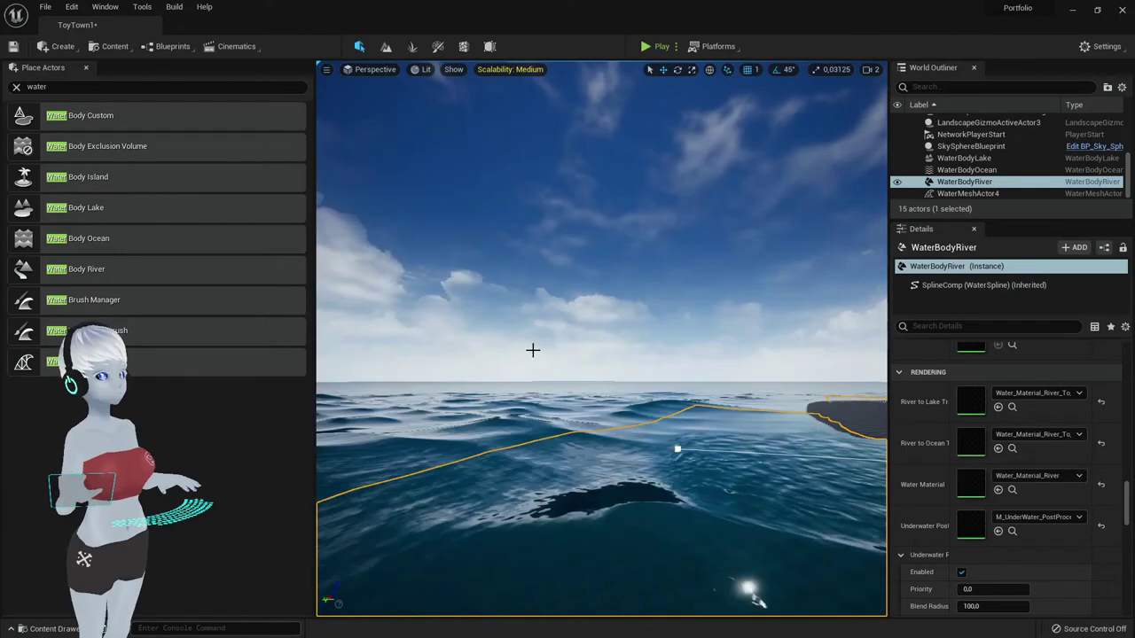
pyautogui.moveTo(532, 349); pyautogui.dragTo(549, 319, button='right')
pyautogui.scroll(1, 479, 404)
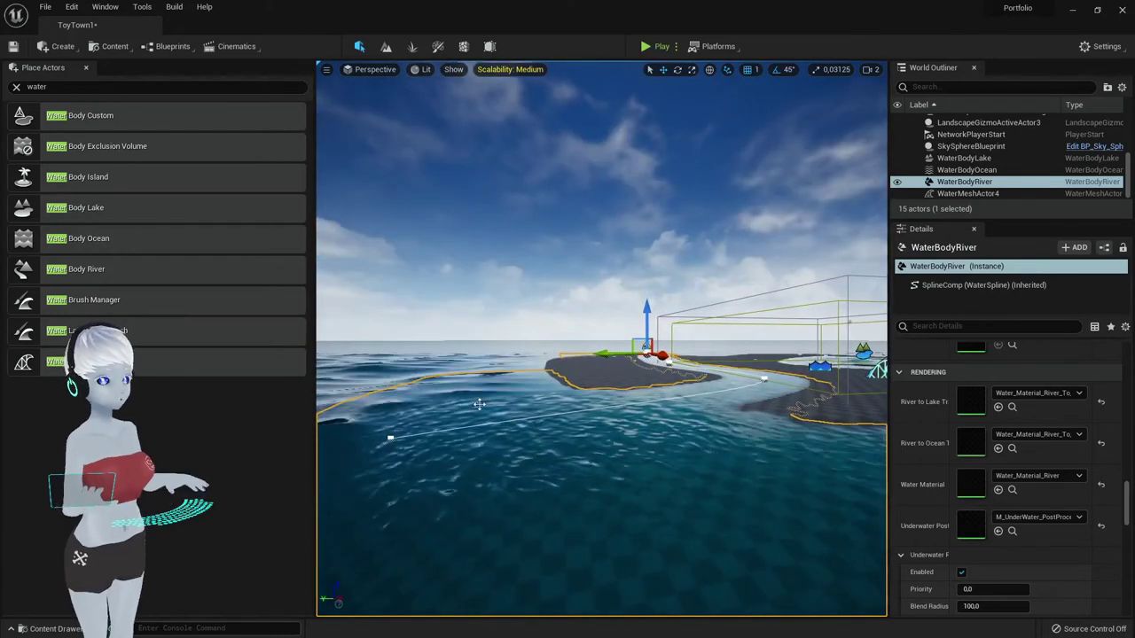
pyautogui.scroll(3, 597, 425)
pyautogui.scroll(2, 696, 371)
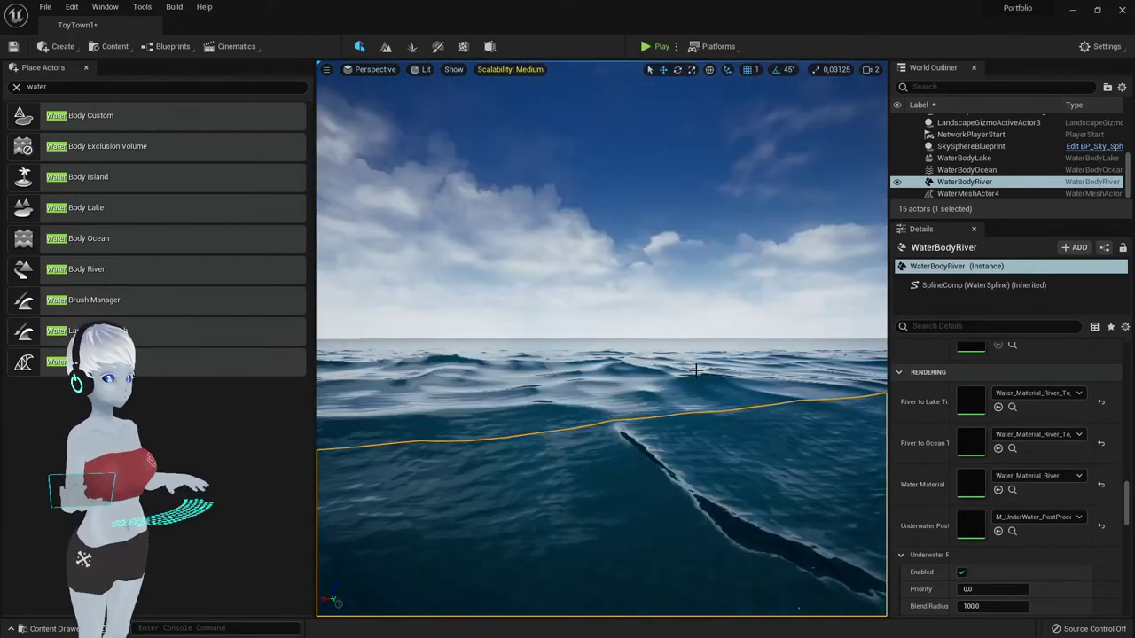
pyautogui.scroll(2, 726, 440)
pyautogui.scroll(1, 726, 440)
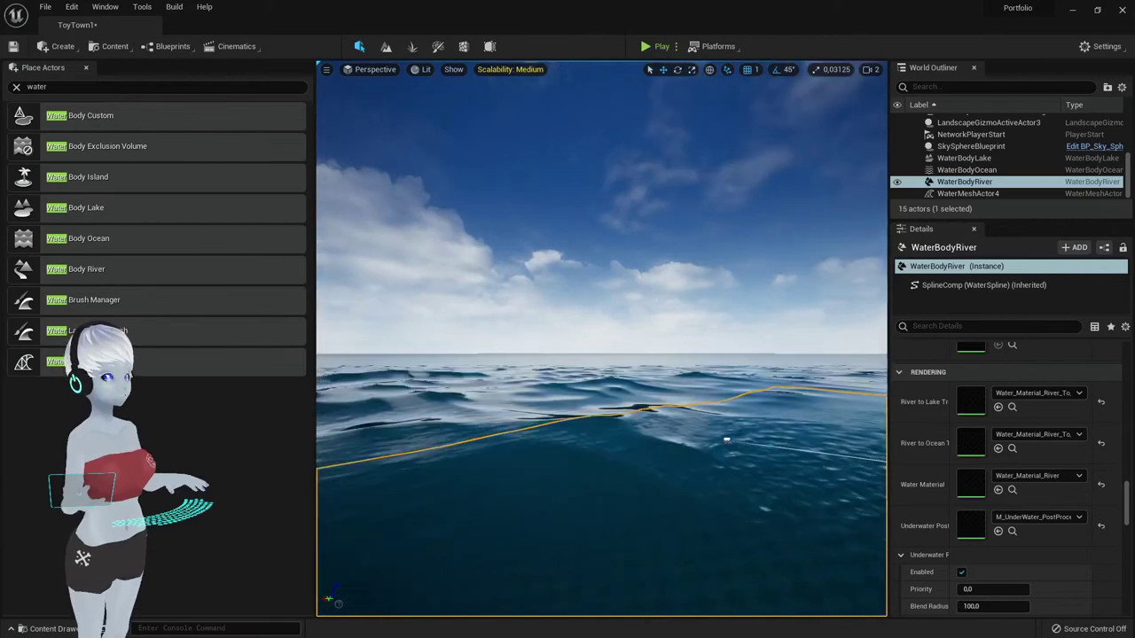
pyautogui.scroll(-4, 726, 440)
pyautogui.scroll(4, 573, 388)
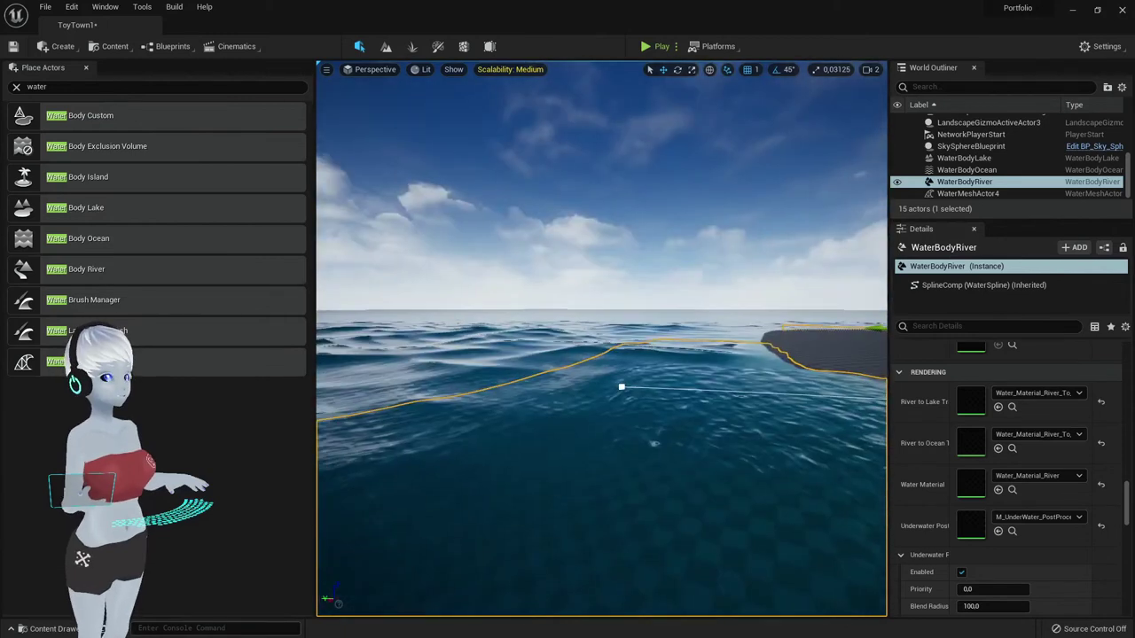
# Tilt and turn the view to frame the island, then fly down to water level along the river
pyautogui.moveTo(573, 388); pyautogui.dragTo(565, 368, button='right')
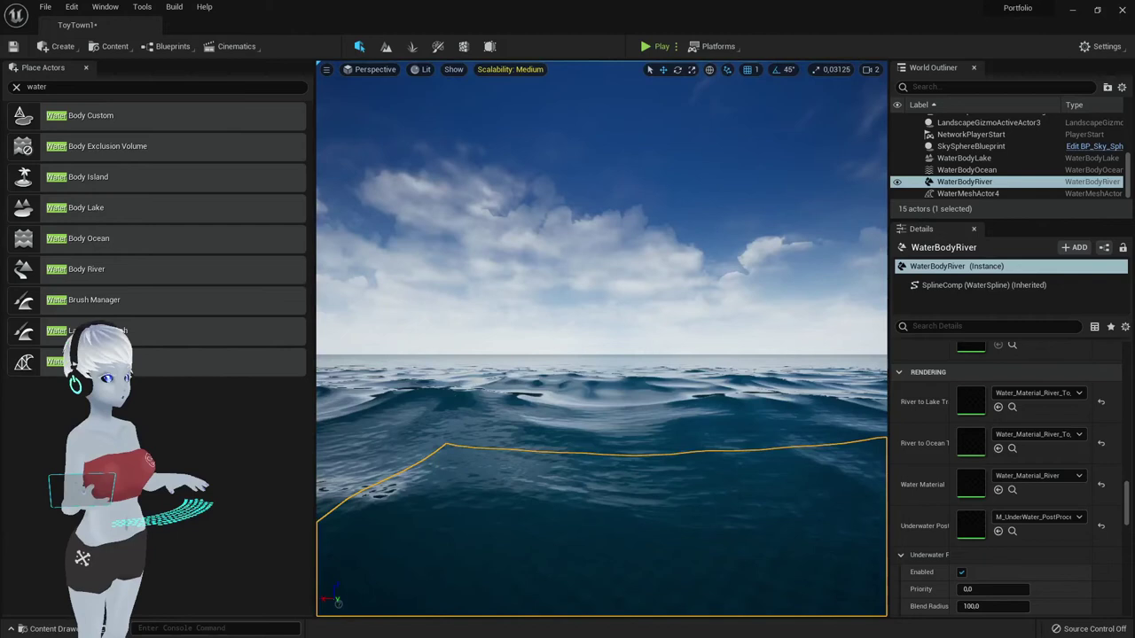
pyautogui.scroll(-4, 632, 387)
pyautogui.moveTo(632, 387)
pyautogui.mouseDown(button='right')
pyautogui.moveTo(603, 397)
pyautogui.moveTo(639, 416)
pyautogui.moveTo(612, 427)
pyautogui.mouseUp(button='right')
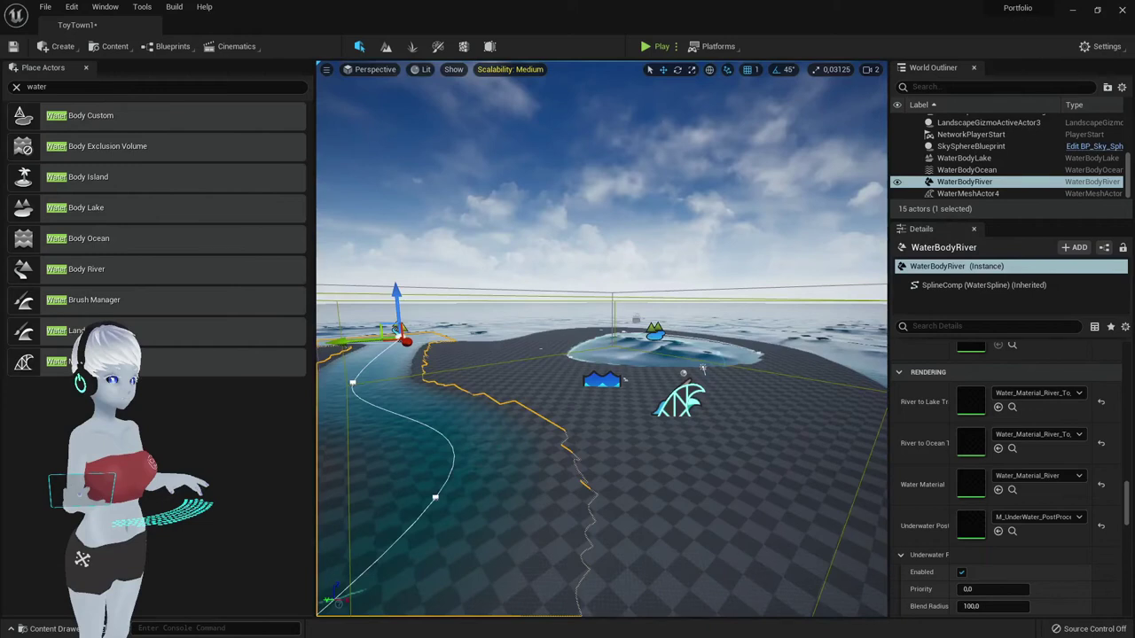
pyautogui.moveTo(702, 368); pyautogui.dragTo(683, 382, button='right')
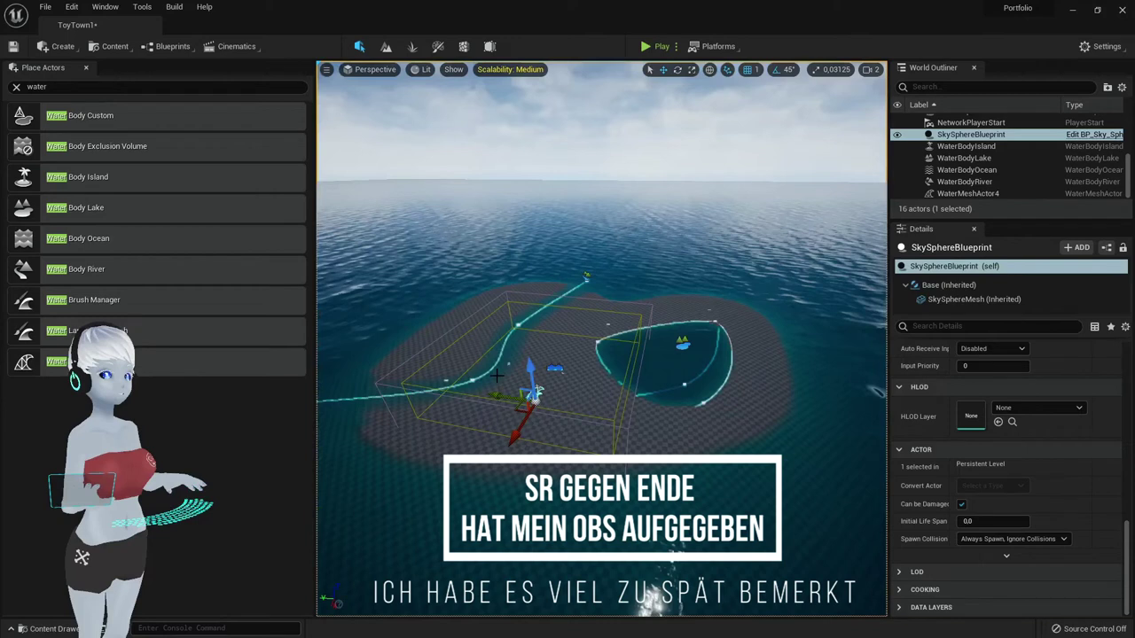
# Select the second water-body island, WaterBodyIsland2, and preview the level in game view without editor overlays
pyautogui.moveTo(497, 376); pyautogui.dragTo(603, 336, button='right')
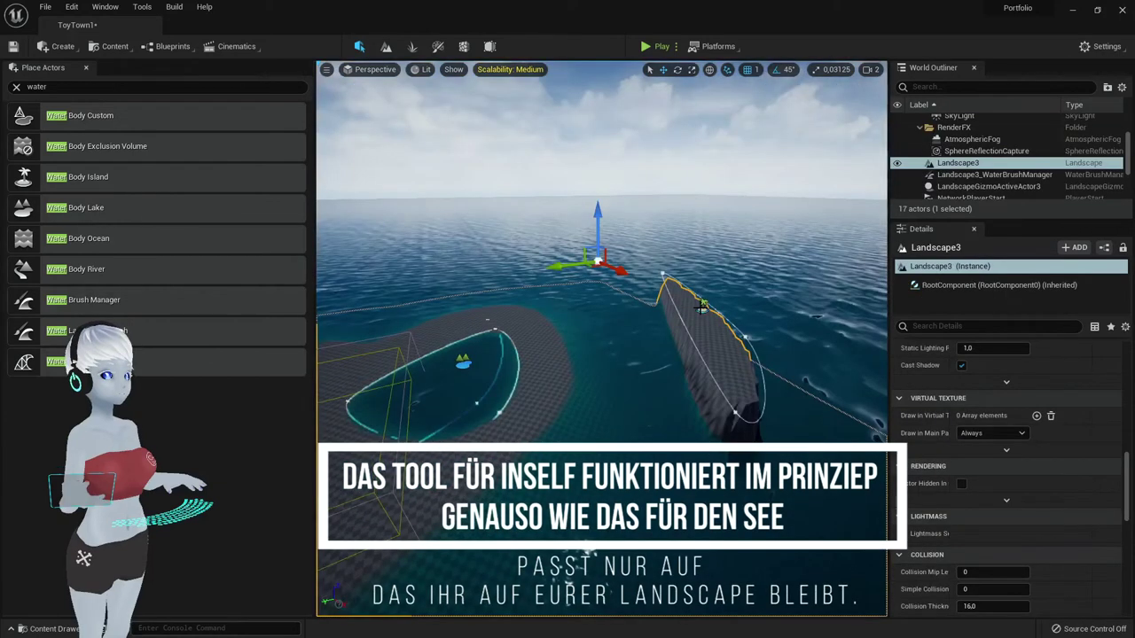
pyautogui.click(701, 306)
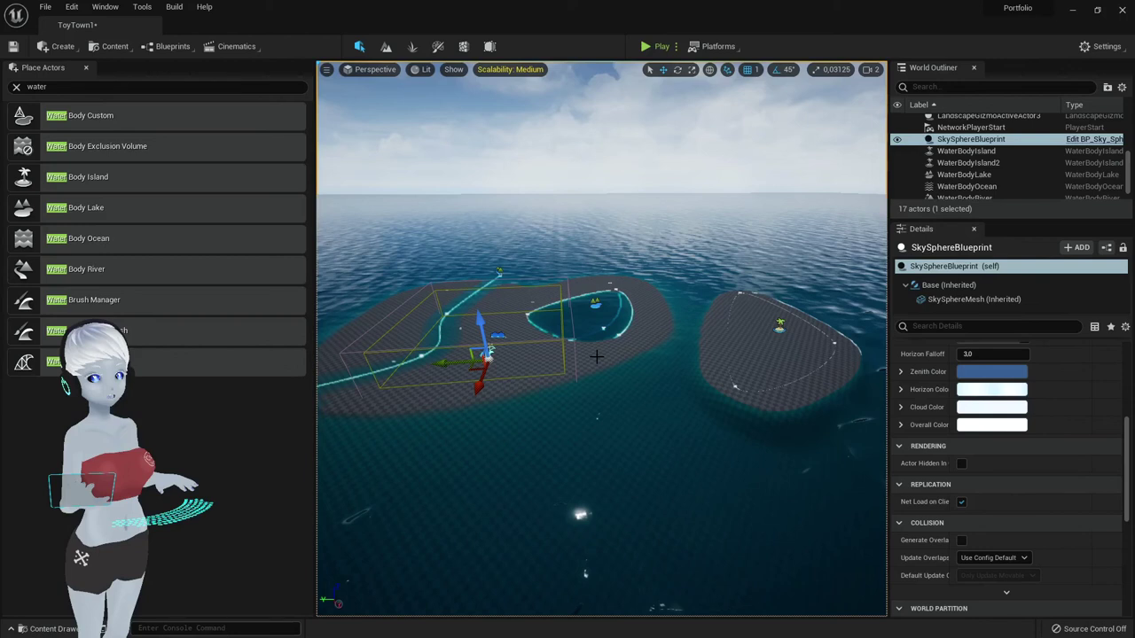
pyautogui.press('g')
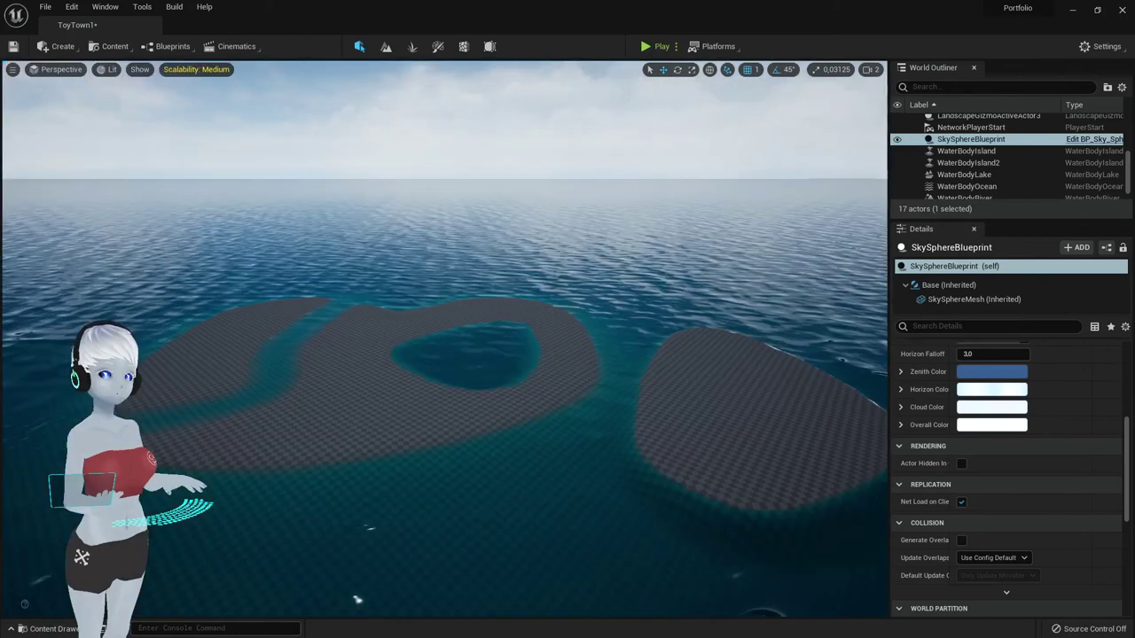